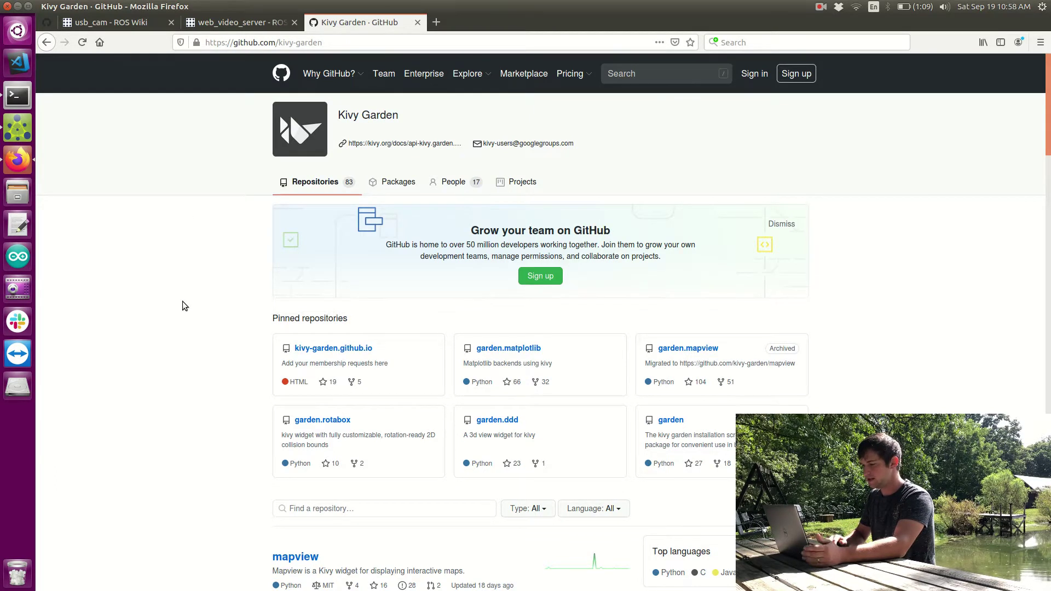
scroll(183, 305, down, 4)
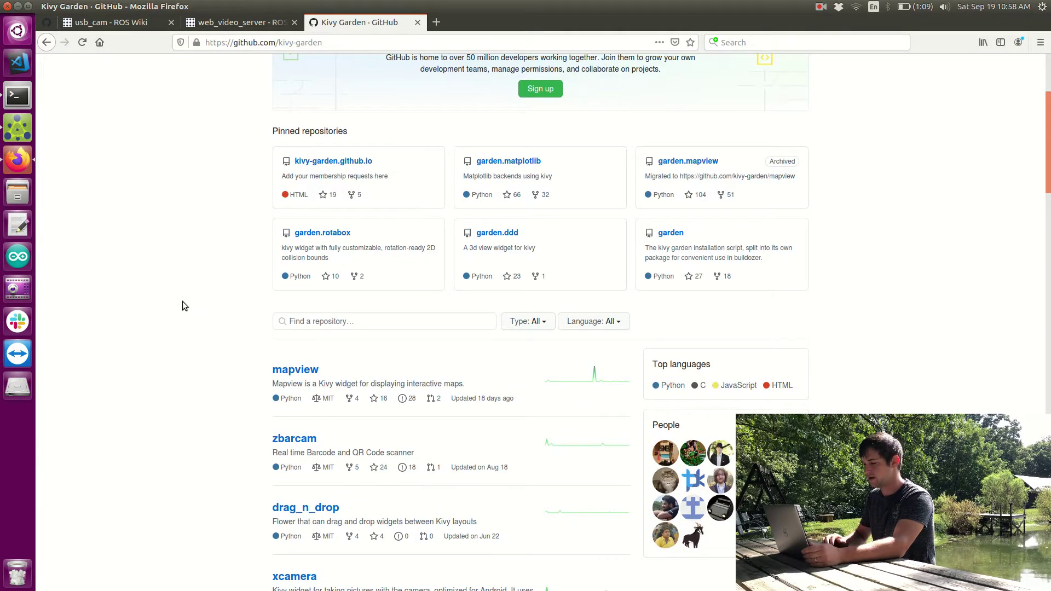
scroll(183, 306, down, 3)
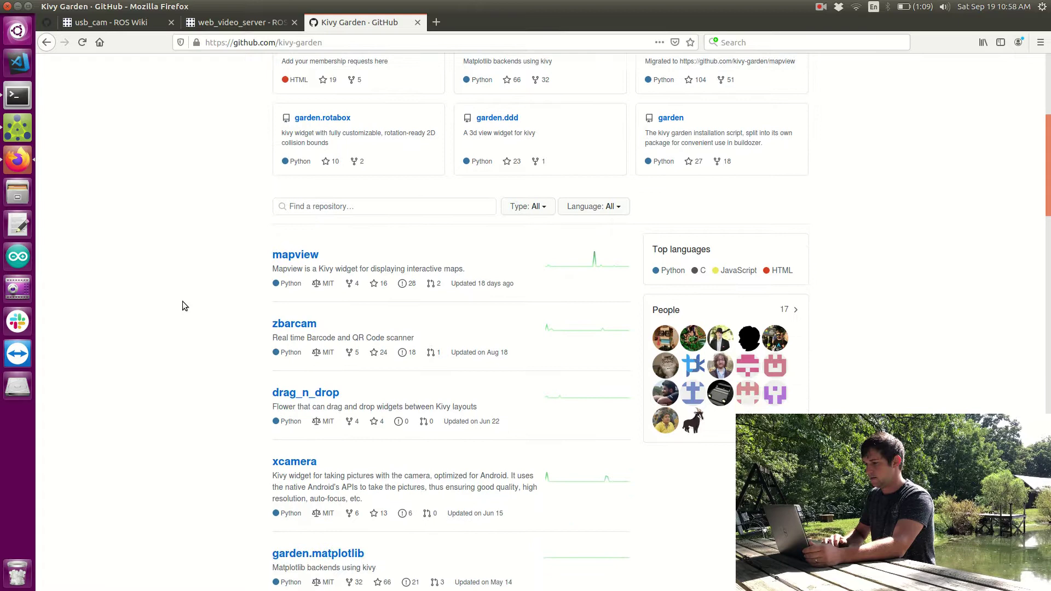
scroll(183, 305, down, 4)
scroll(183, 306, up, 2)
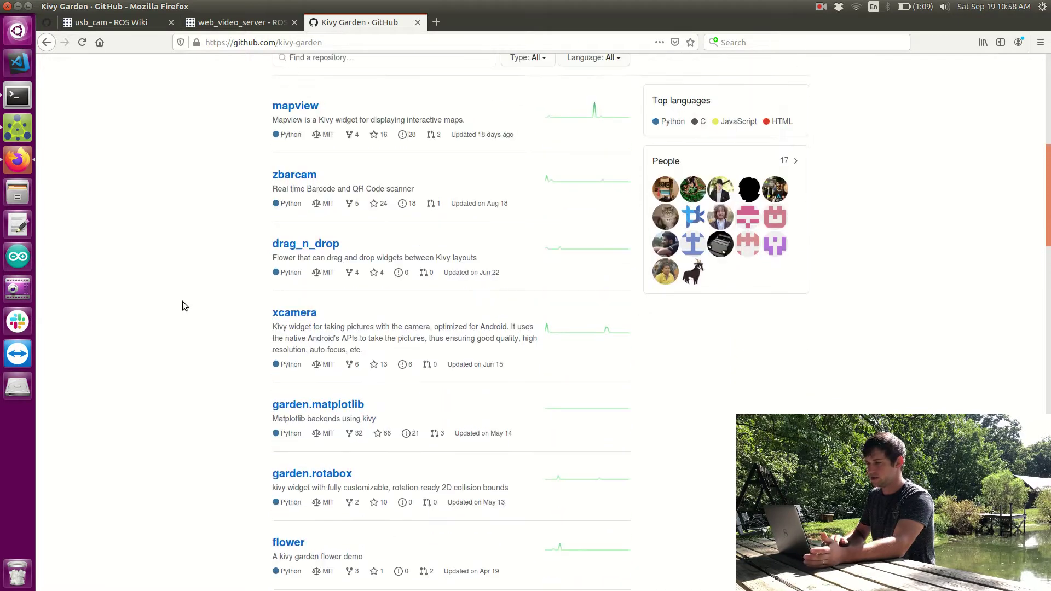
scroll(183, 306, up, 2)
scroll(182, 305, up, 3)
scroll(183, 306, up, 1)
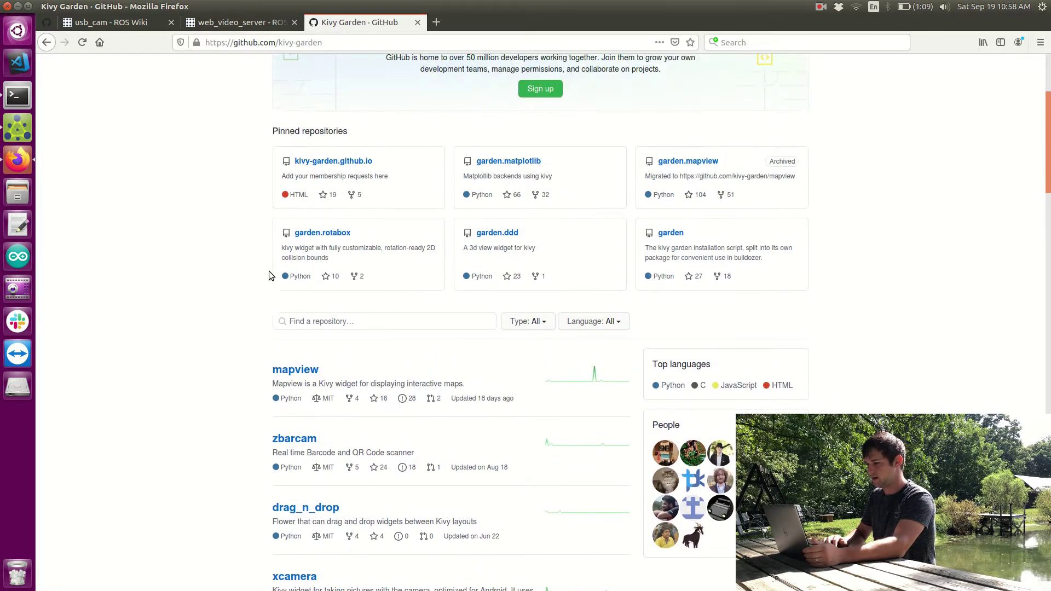
- Search the Kivy Garden repositories for 'cefpython' to find garden.cefpython
click(309, 323)
text(cefb)
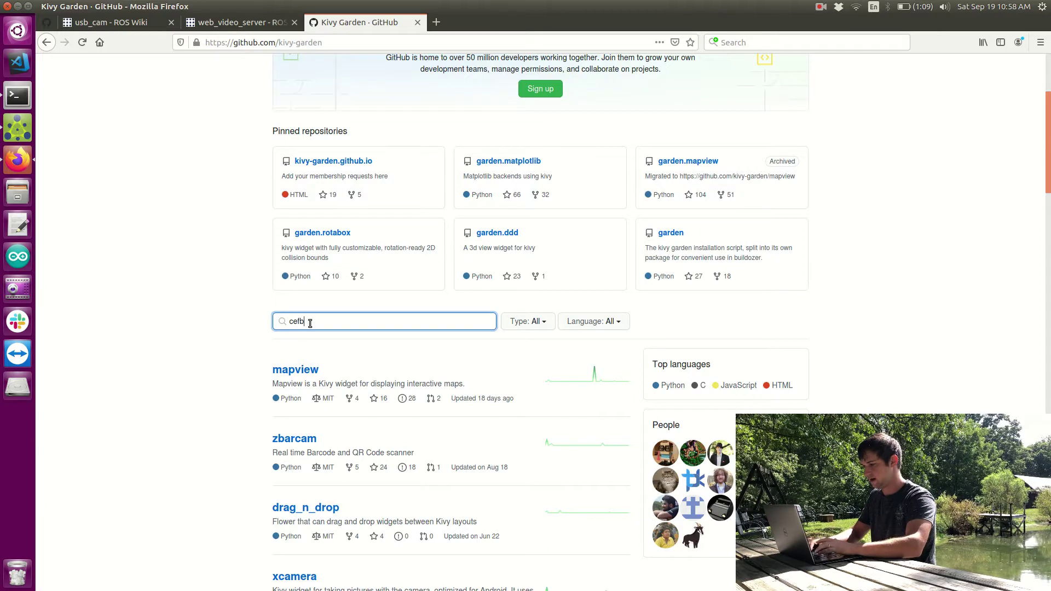
text(rowser)
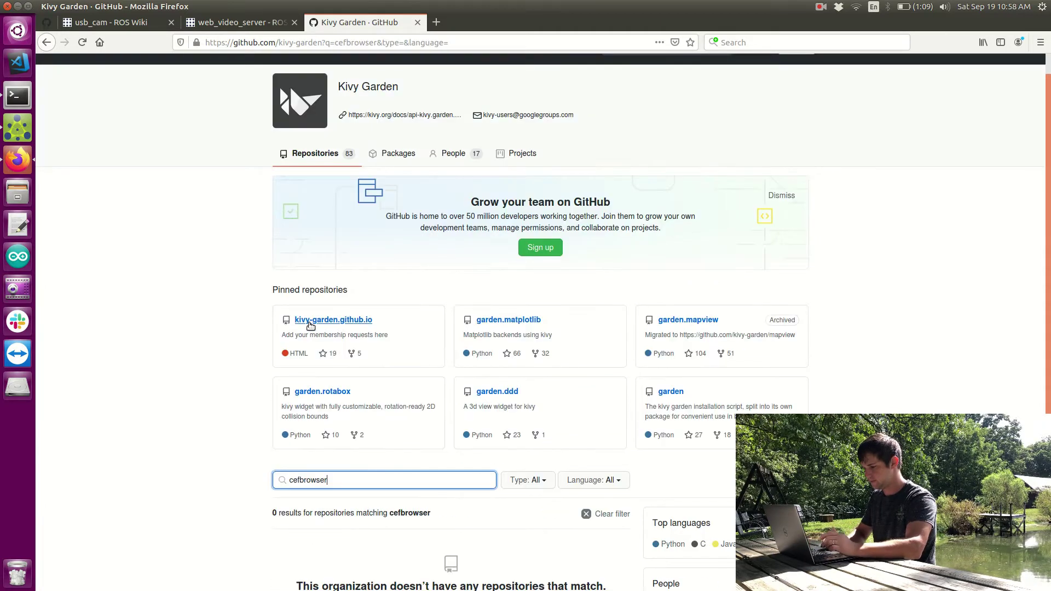
key(BackSpace)
key(BackSpace)
key(BackSpace)
key(BackSpace)
key(BackSpace)
key(BackSpace)
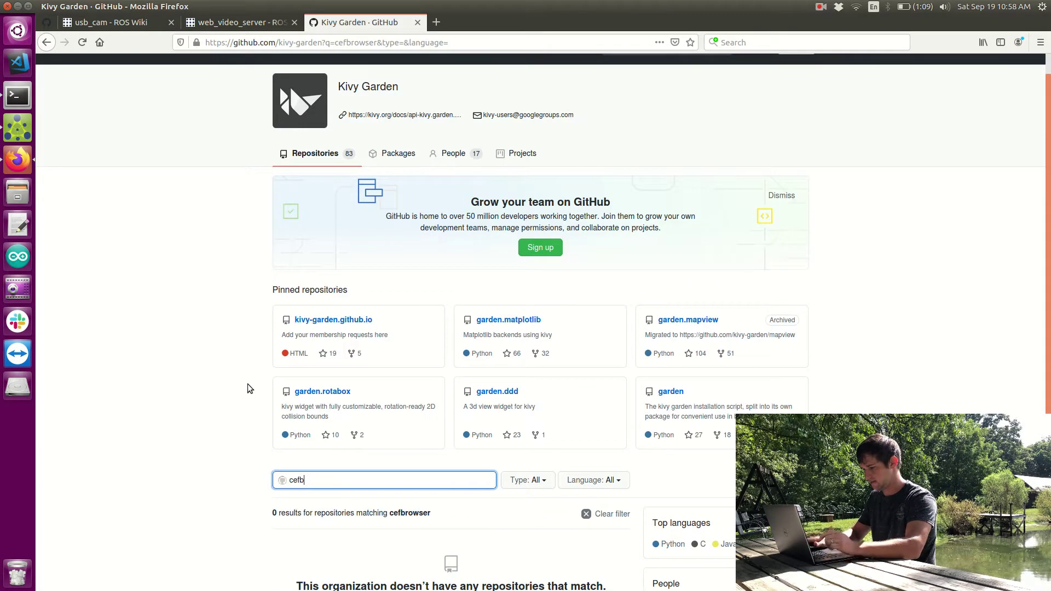
key(BackSpace)
text(python)
scroll(247, 384, down, 4)
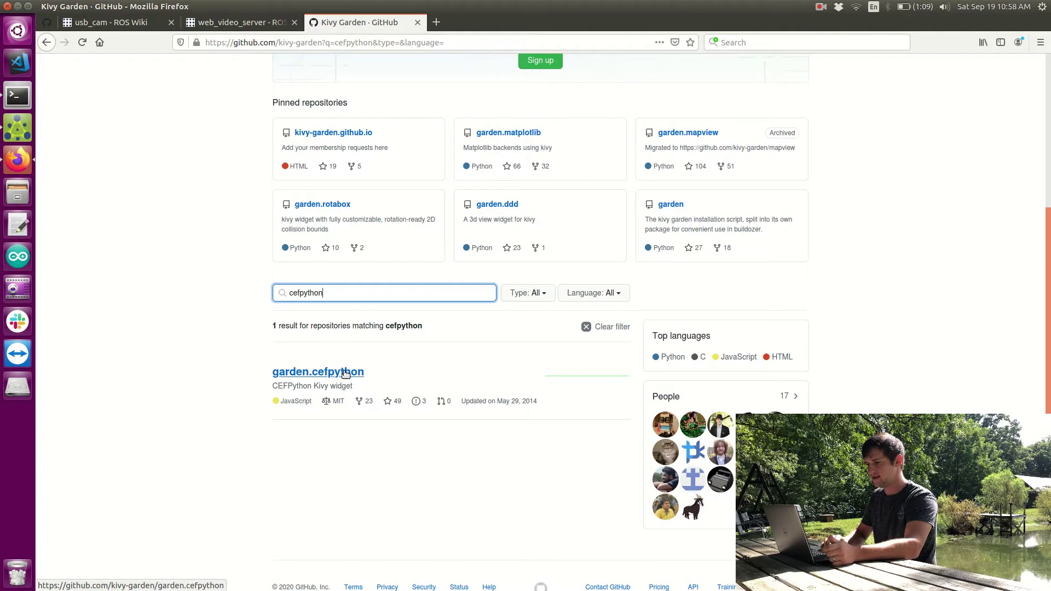
- Open garden.cefpython and review the CefBrowser usage in its README example
click(344, 372)
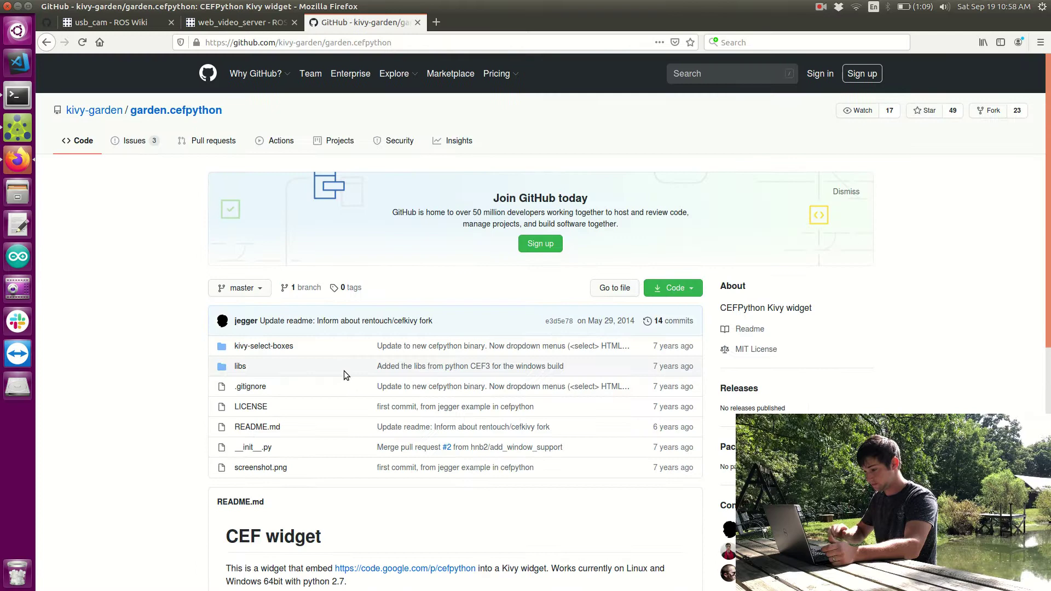
scroll(174, 425, down, 5)
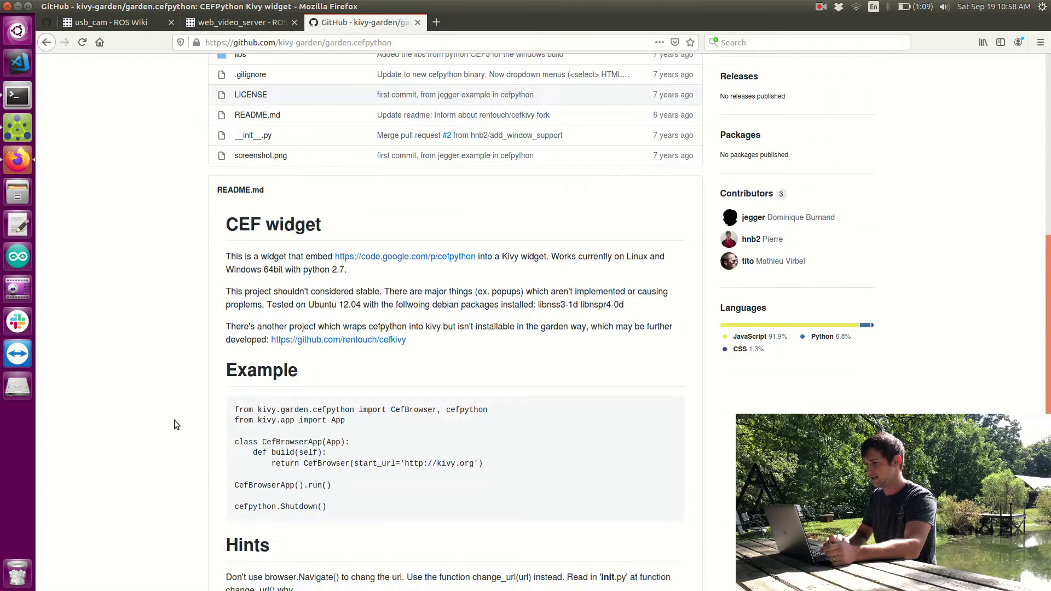
scroll(175, 425, down, 1)
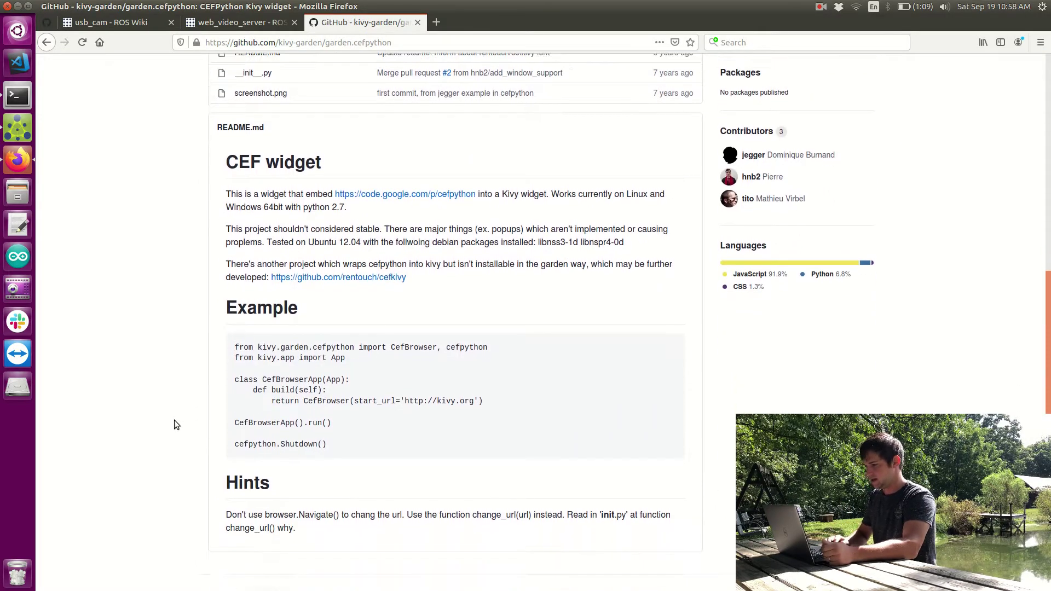
double_click(427, 350)
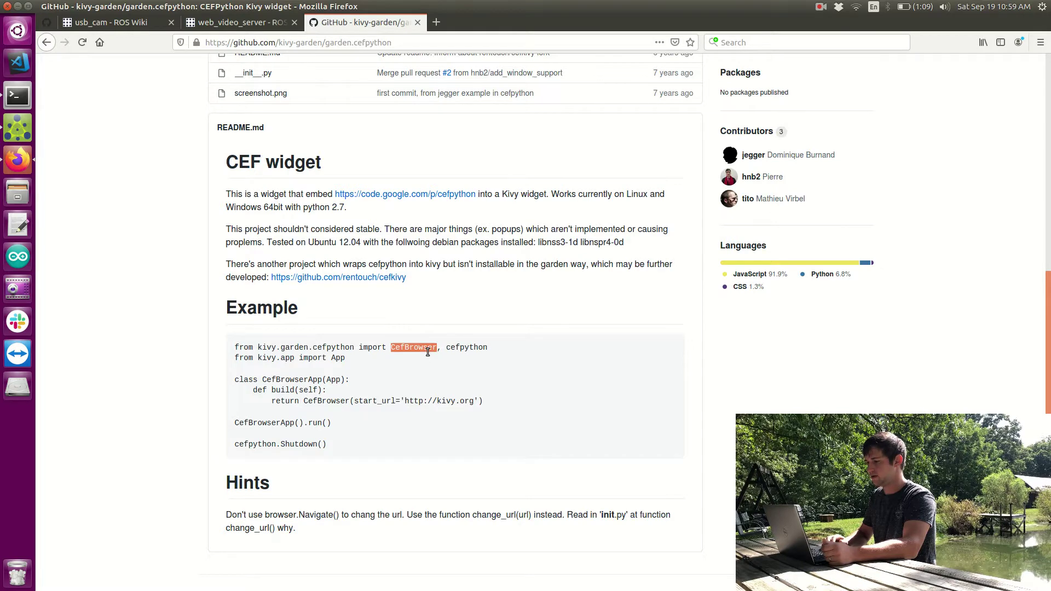
click(109, 351)
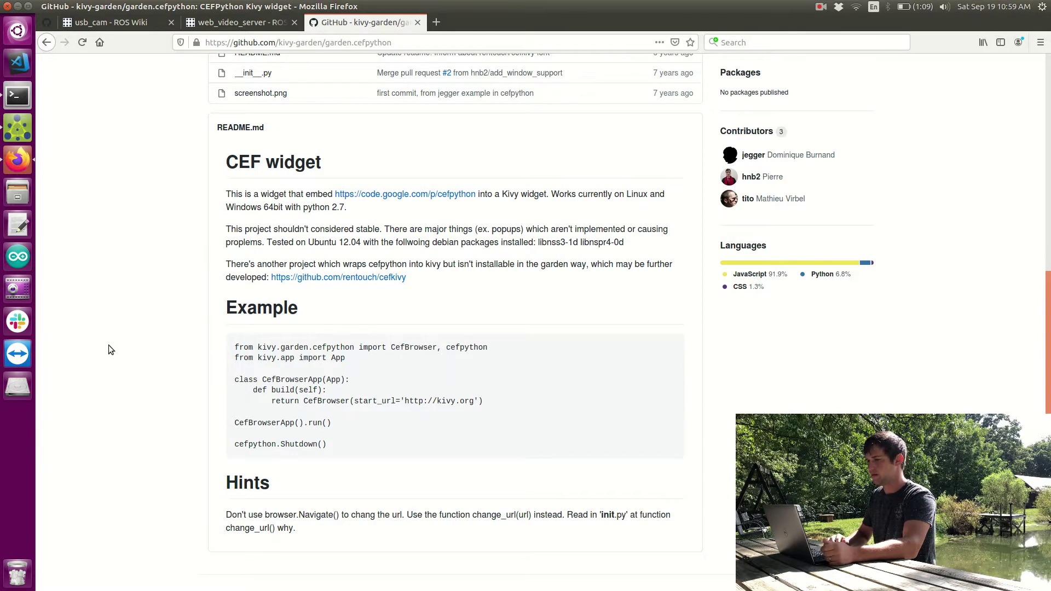
scroll(108, 350, up, 3)
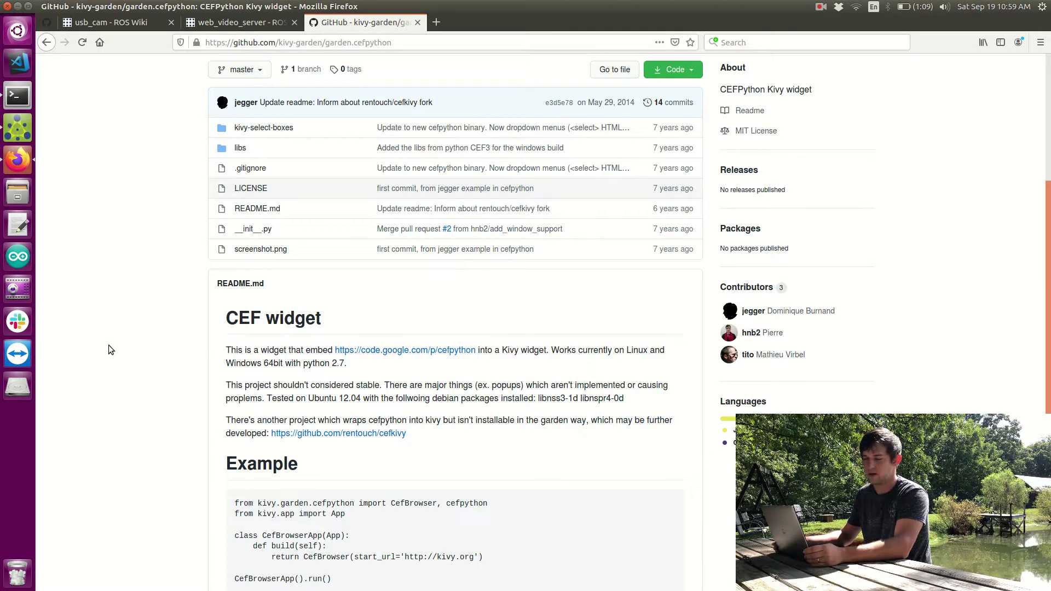
- Delete the kivy_garden.cefpython CEFBrowser import on line 6 of simple_gui.py
click(18, 7)
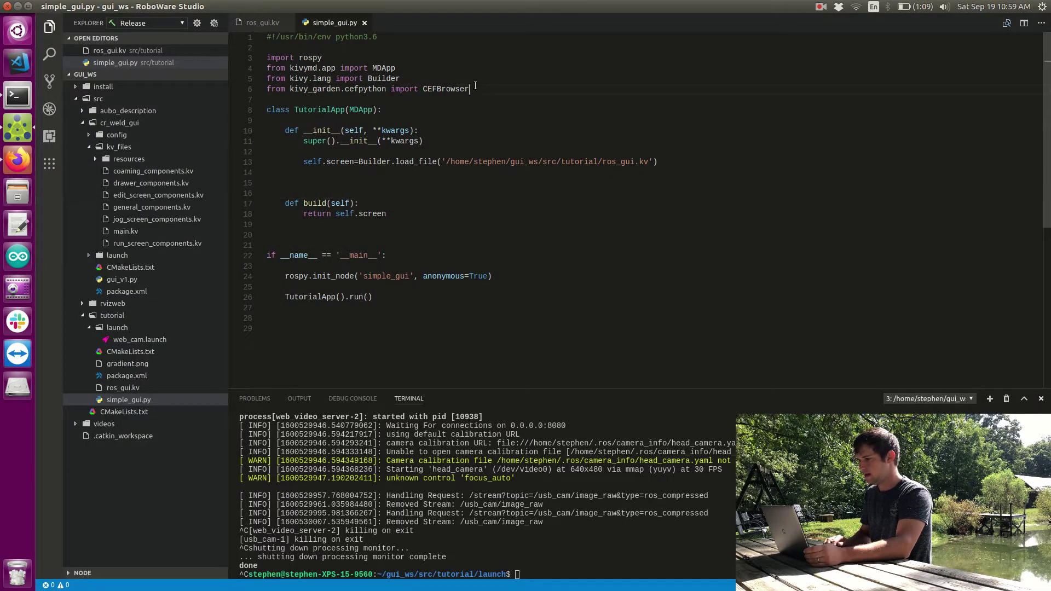
drag(474, 86, 475, 78)
key(BackSpace)
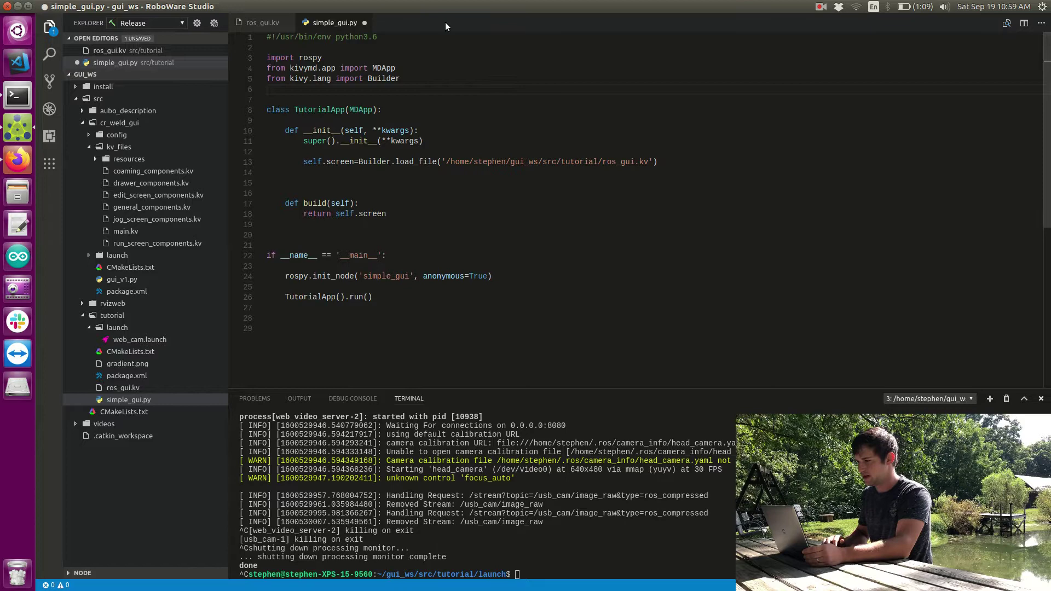
click(269, 27)
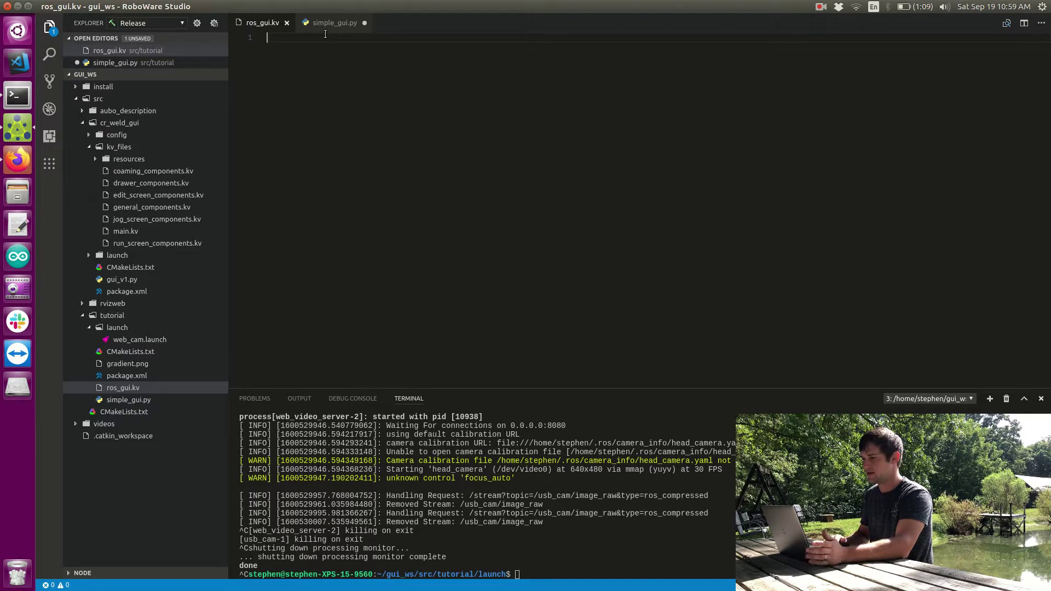
- Retype 'from kivy_garden.cefpython import CEFBrowser' on line 6 and save simple_gui.py
click(325, 25)
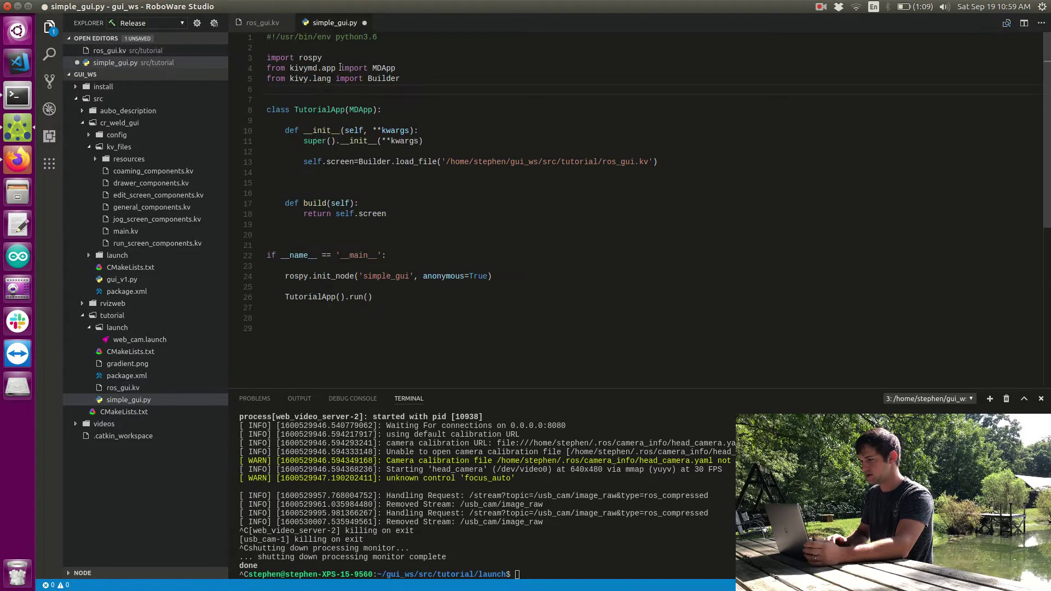
text(f)
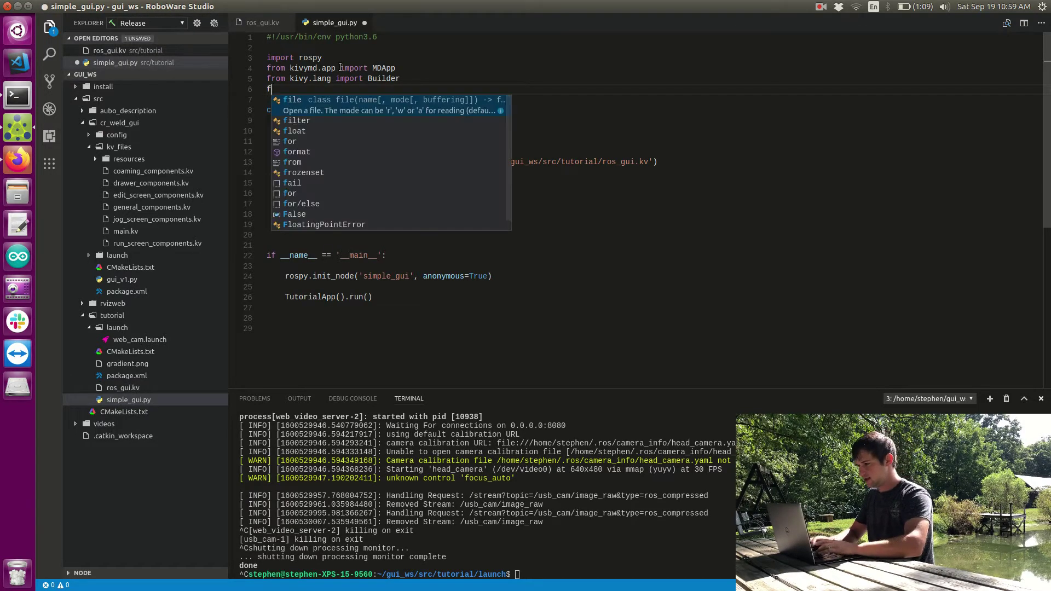
text(rom )
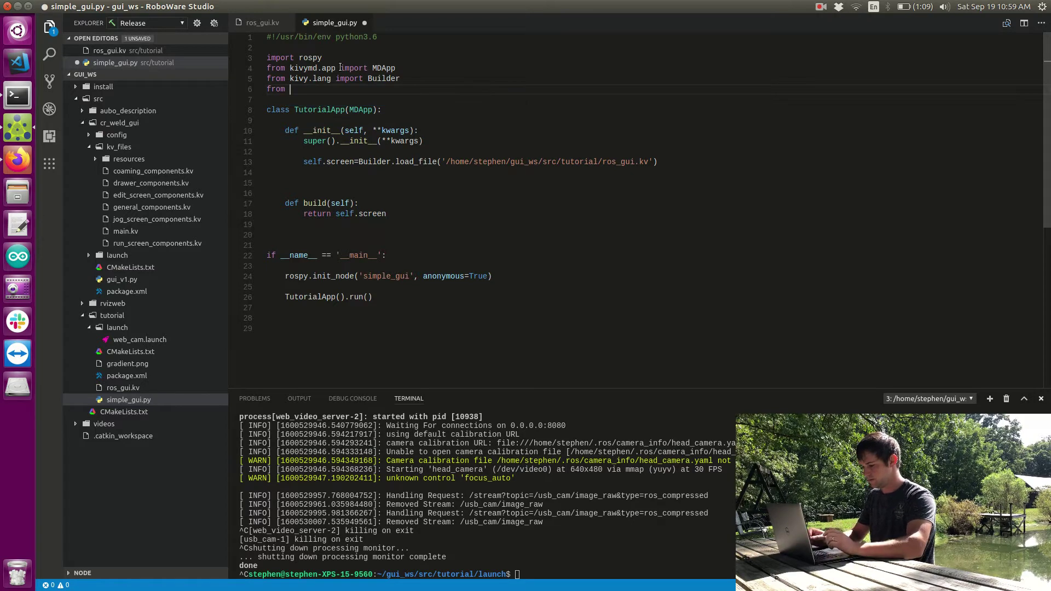
text(ros)
key(BackSpace)
key(BackSpace)
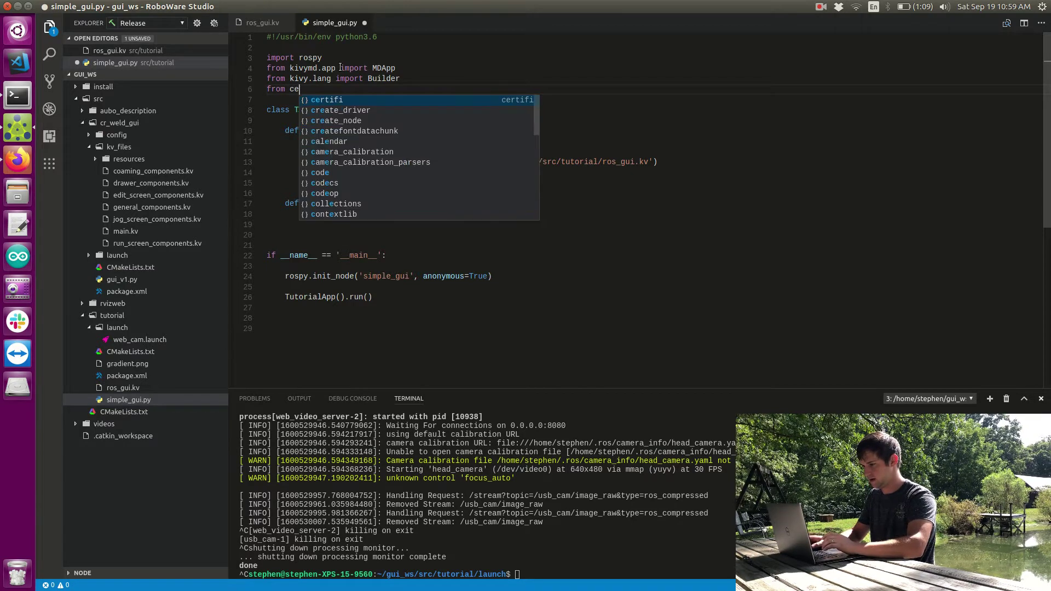
key(BackSpace)
text(kivy)
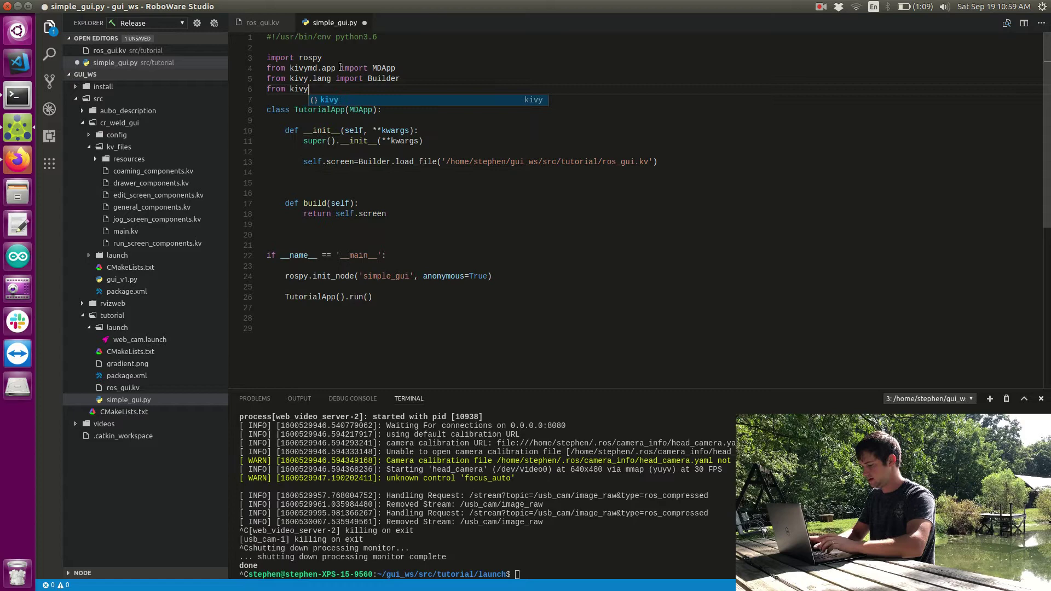
text(_gar)
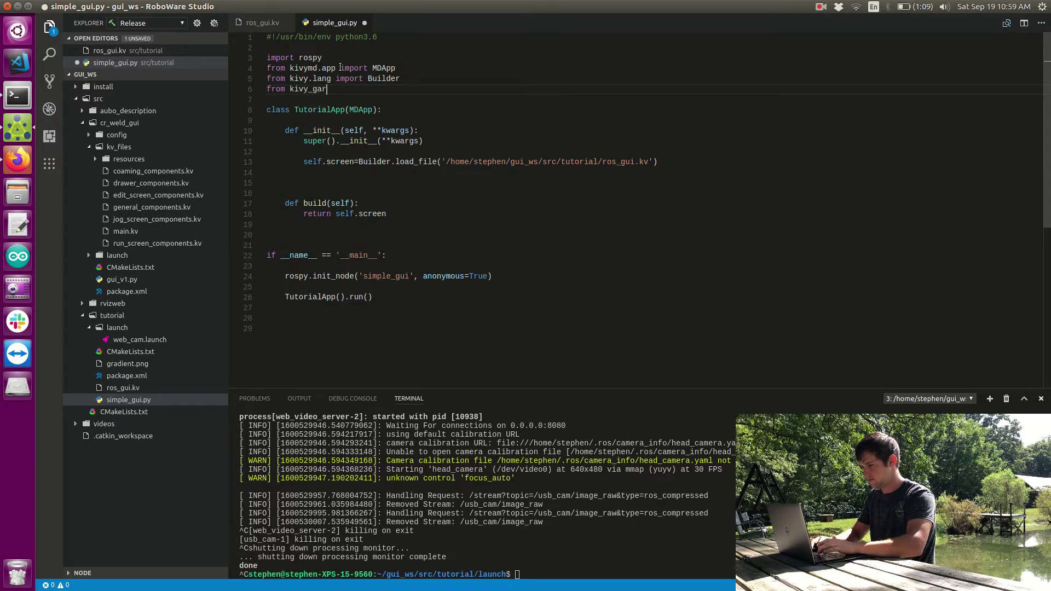
text(den.cefpy)
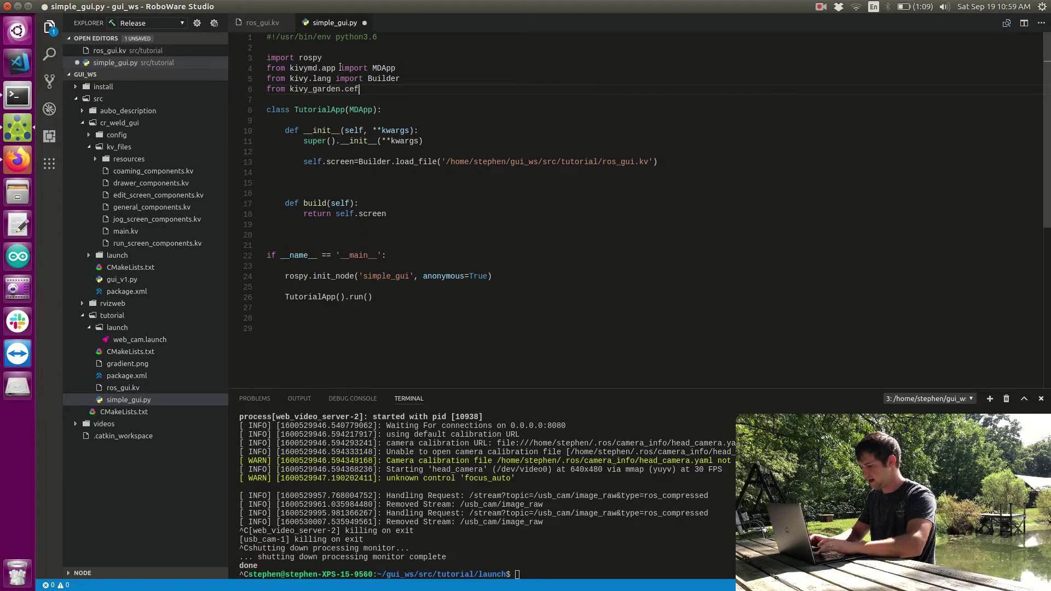
text(thon)
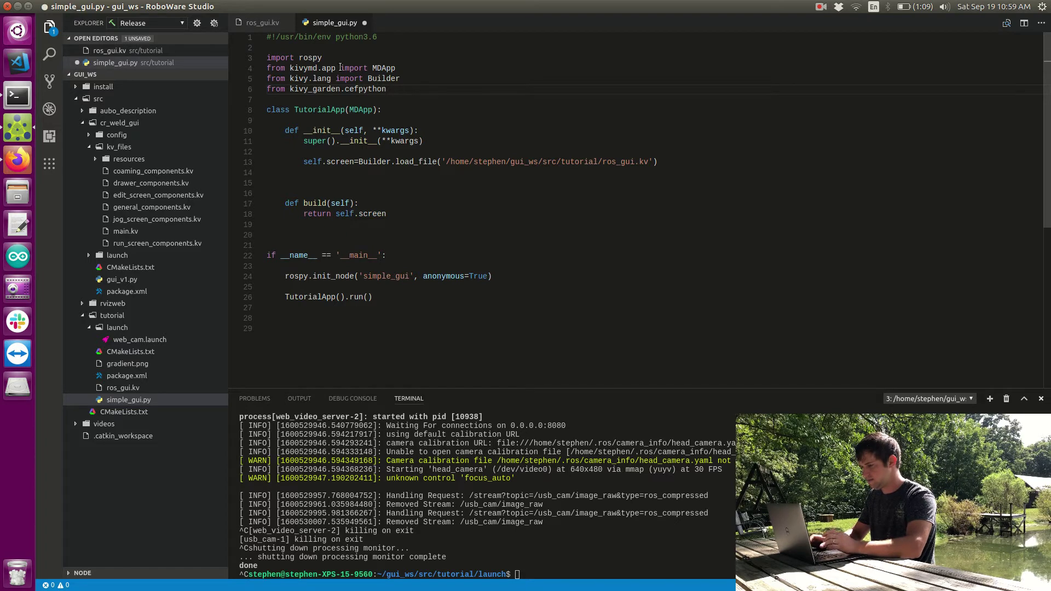
text( impor)
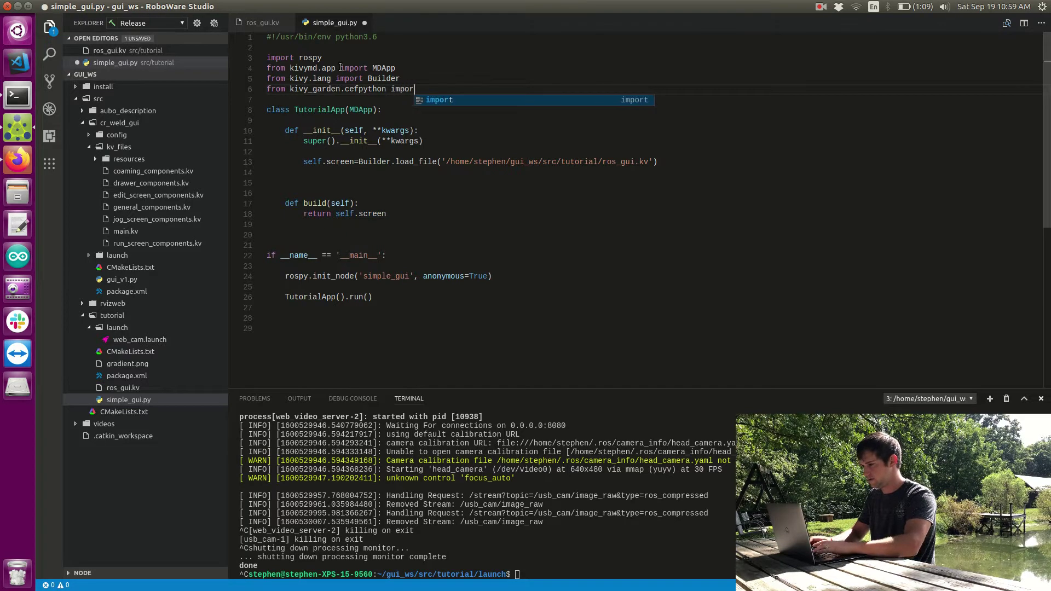
text(t CEFB)
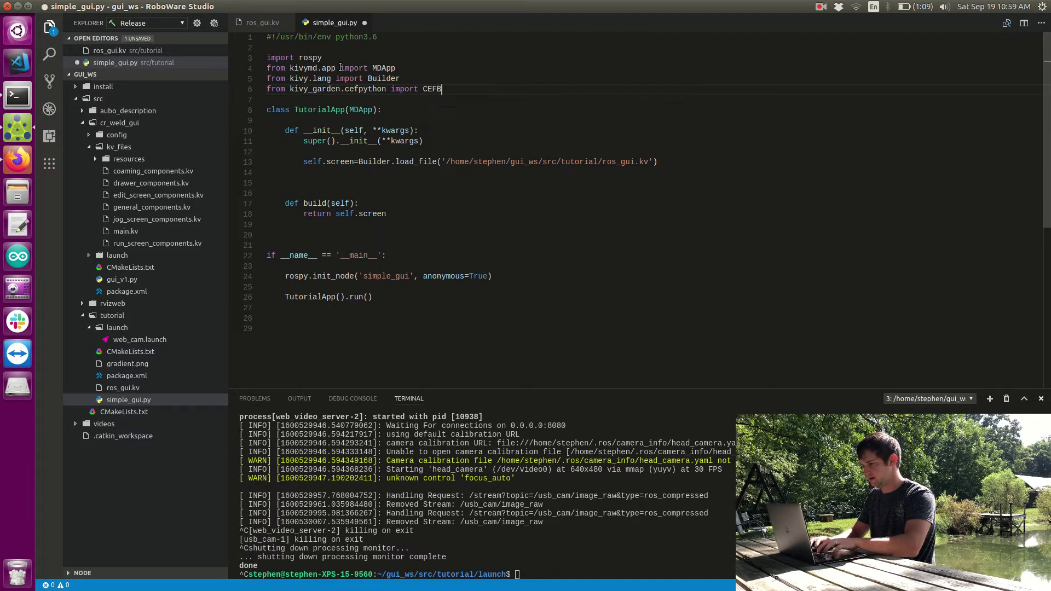
text(rowser)
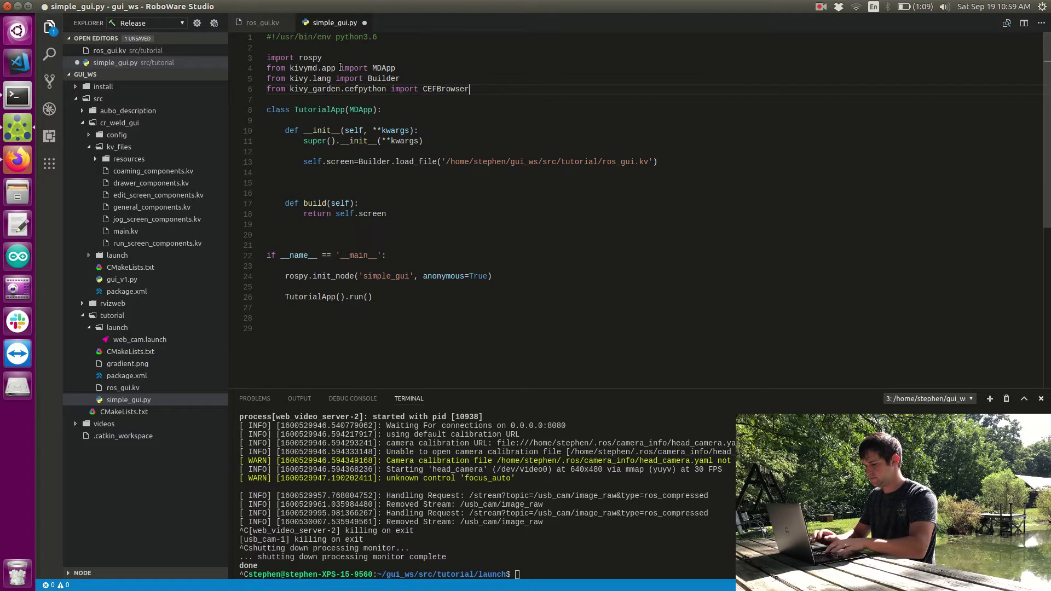
key(ctrl+s)
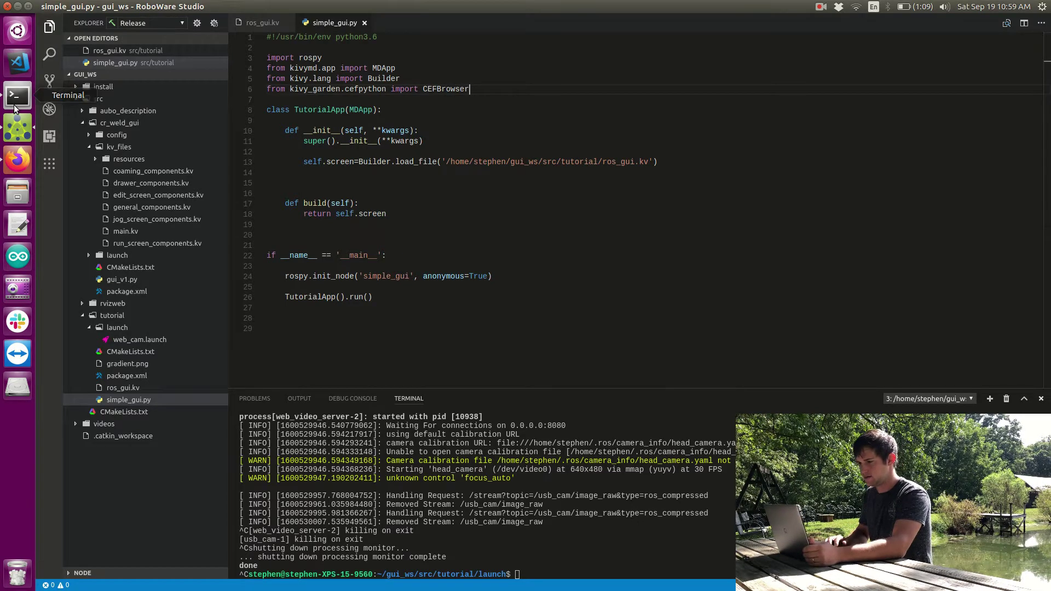
- Rerun 'rosrun tutorial simple_gui.py' in the terminal and close the blank Tutorial window
click(16, 100)
click(109, 38)
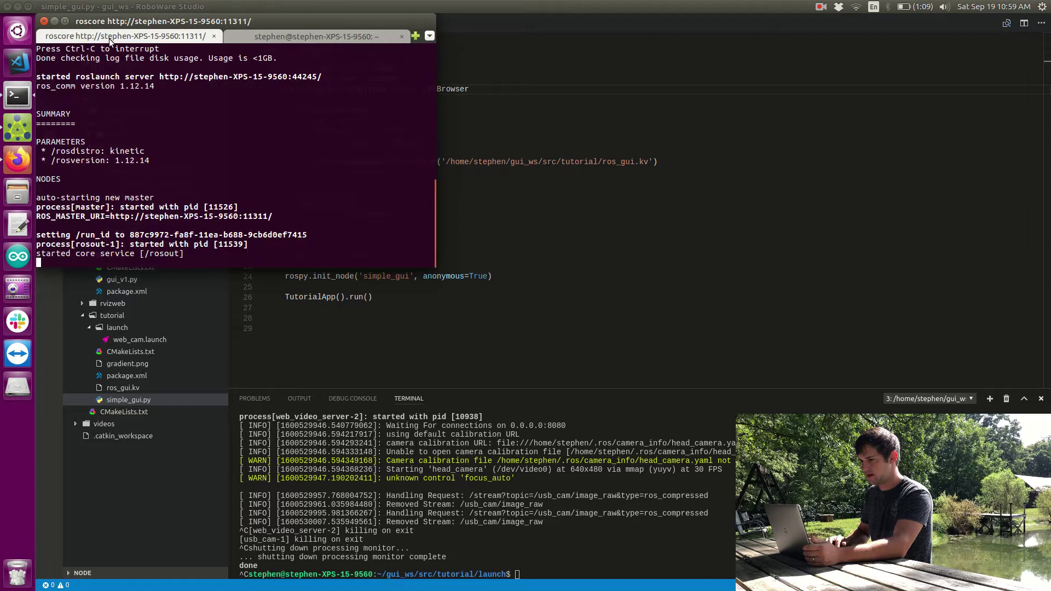
click(278, 36)
key(Up)
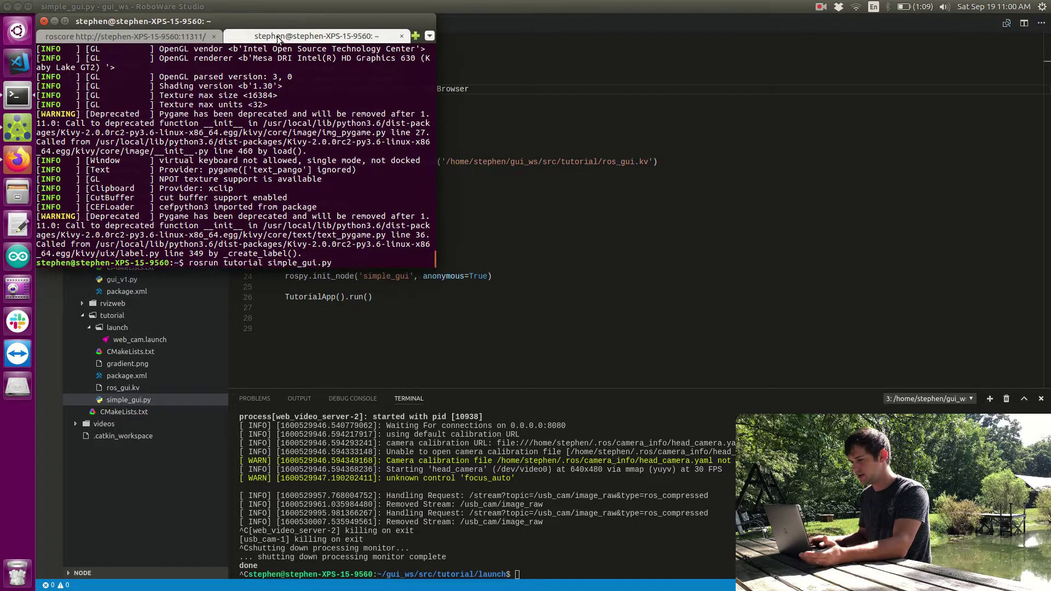
key(Return)
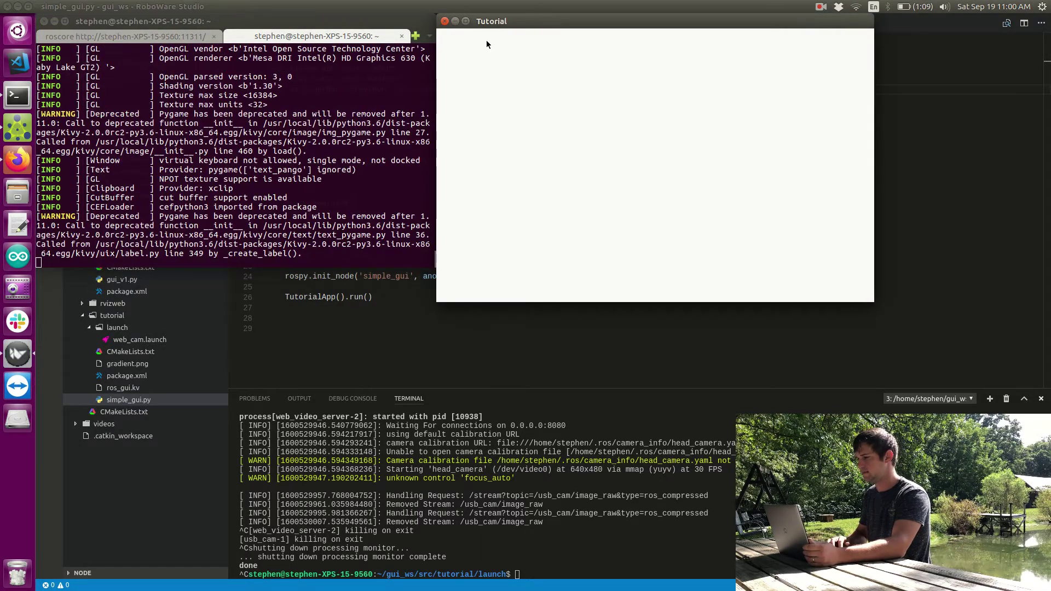
click(444, 21)
- In ros_gui.kv, add a FloatLayout containing a CEFBrowser child
click(580, 97)
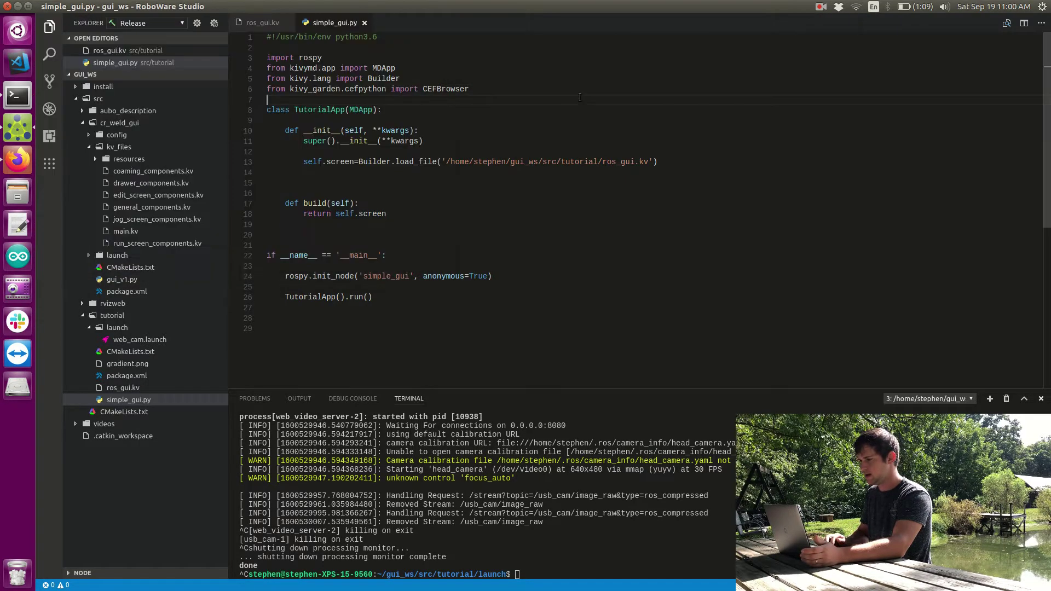
key(ctrl+Tab)
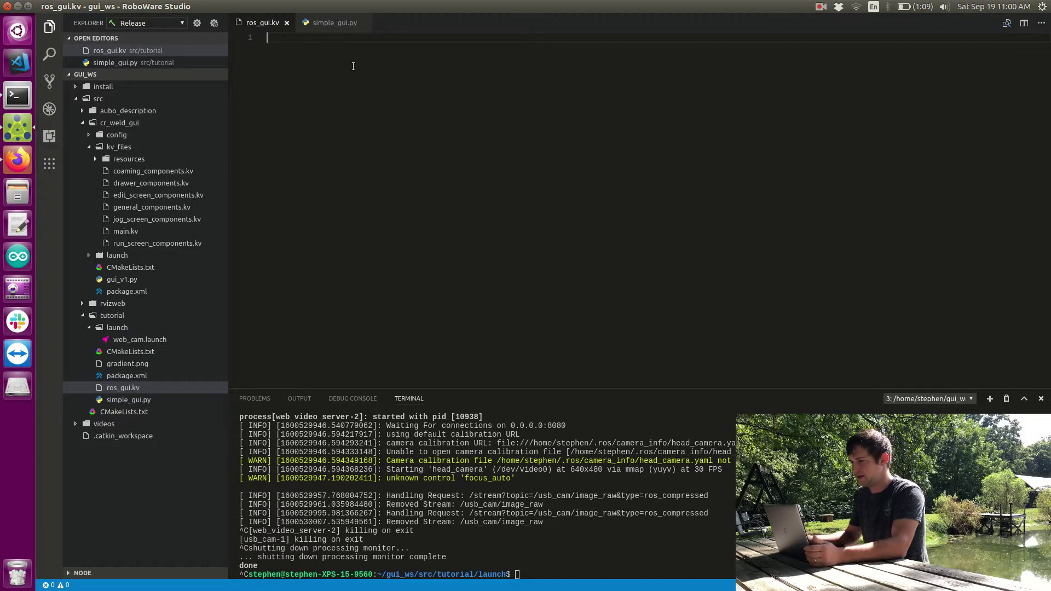
text(F)
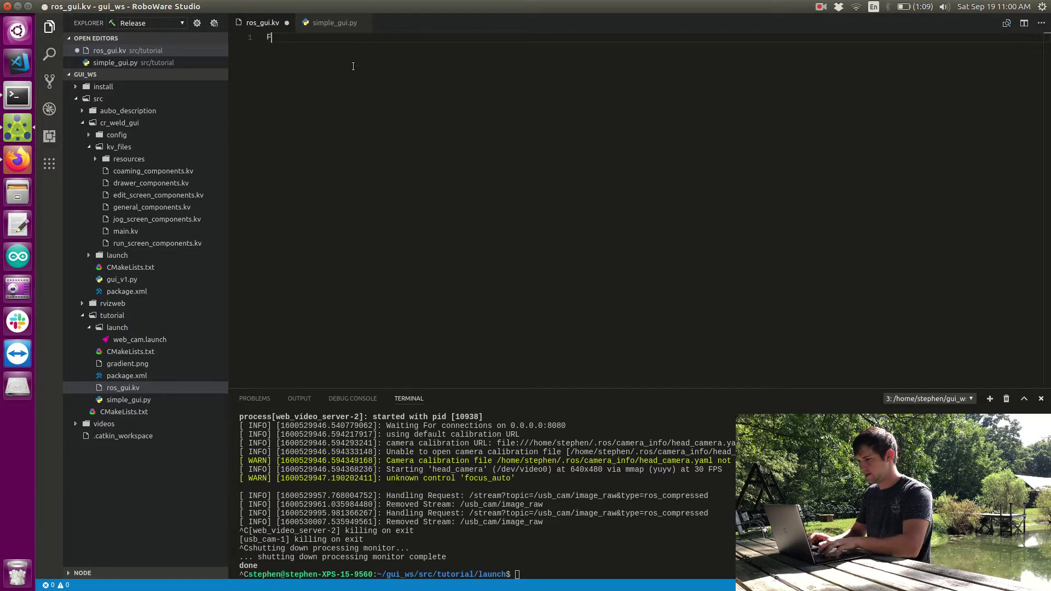
text(loatL)
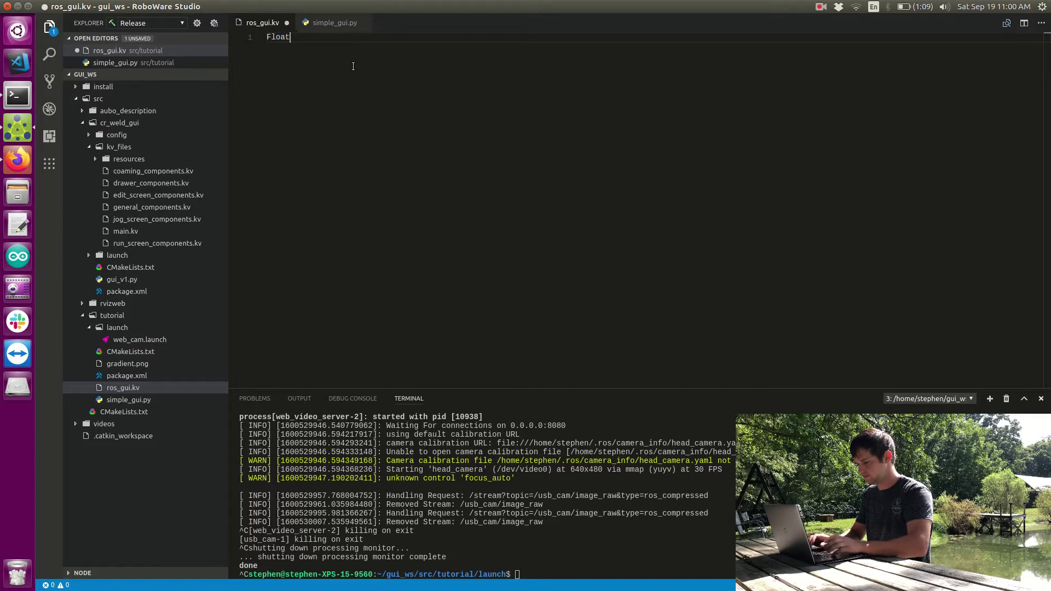
text(ayout)
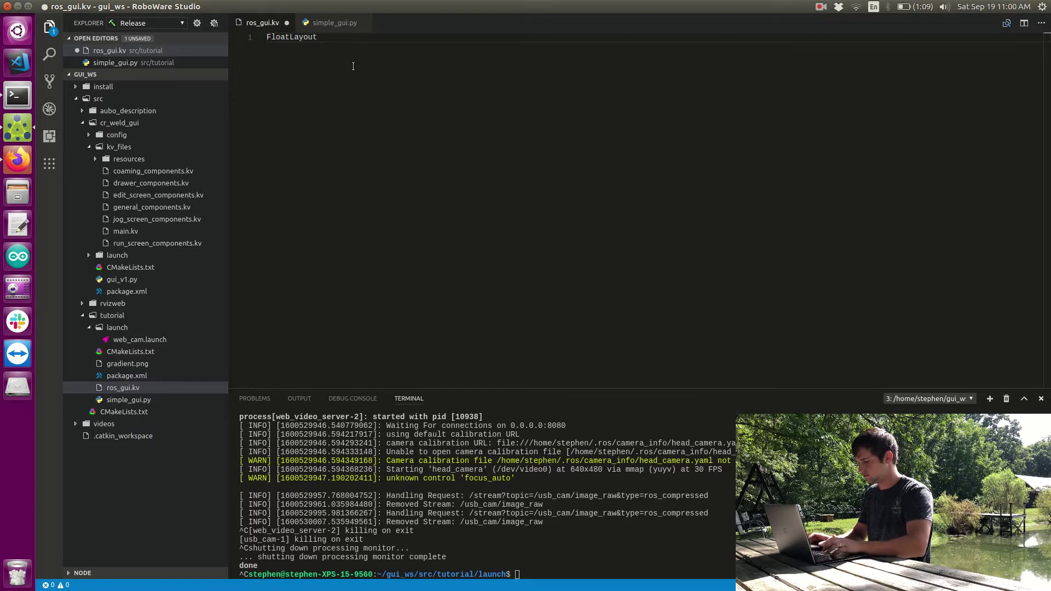
key(Return)
key(Return)
text(CEFB)
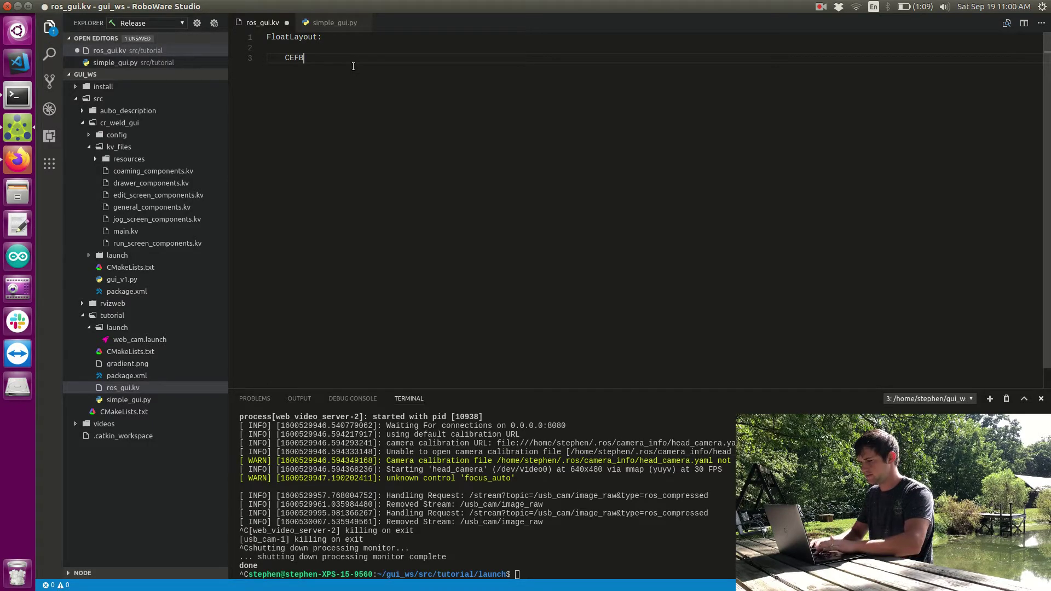
text(rowser)
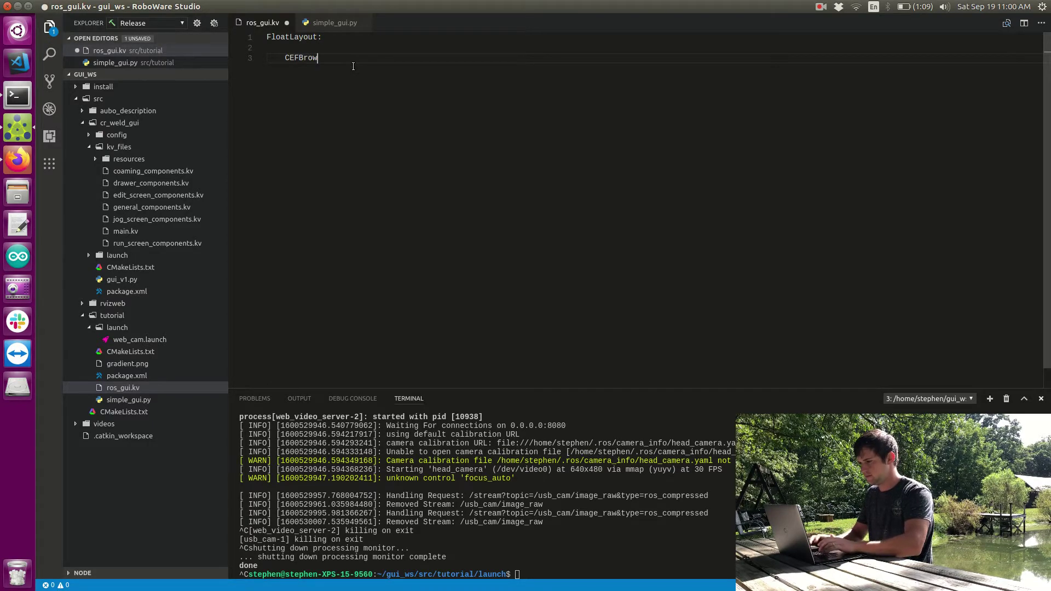
text(:)
key(Return)
key(Tab)
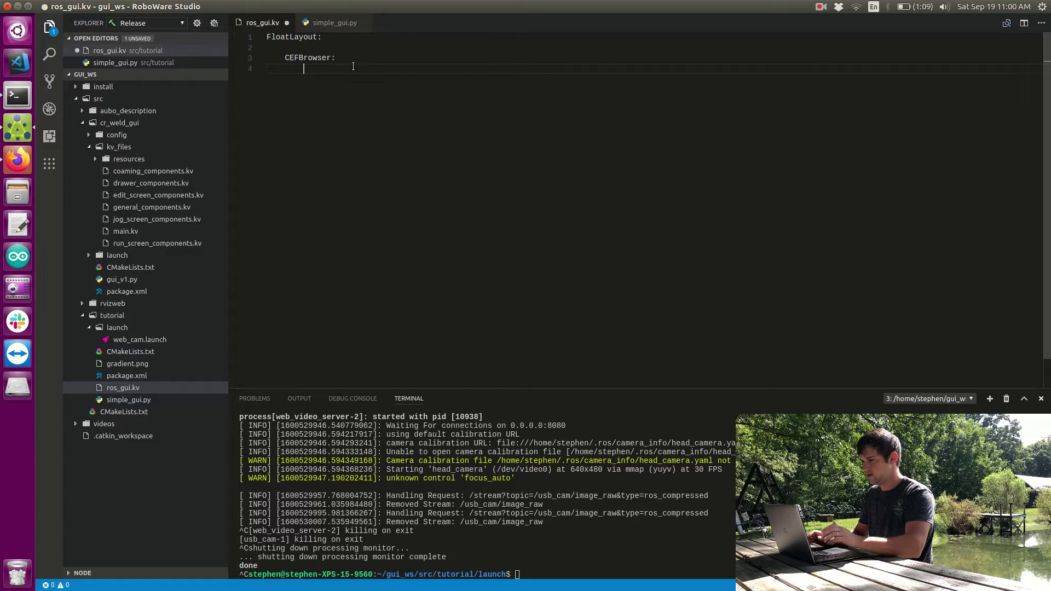
text(url: ")
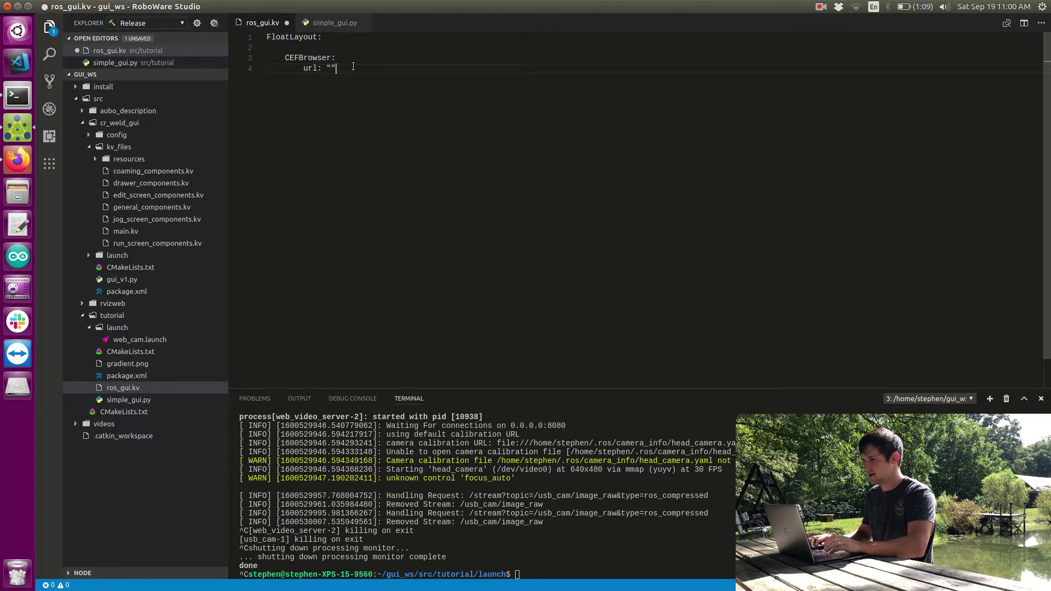
text(www.)
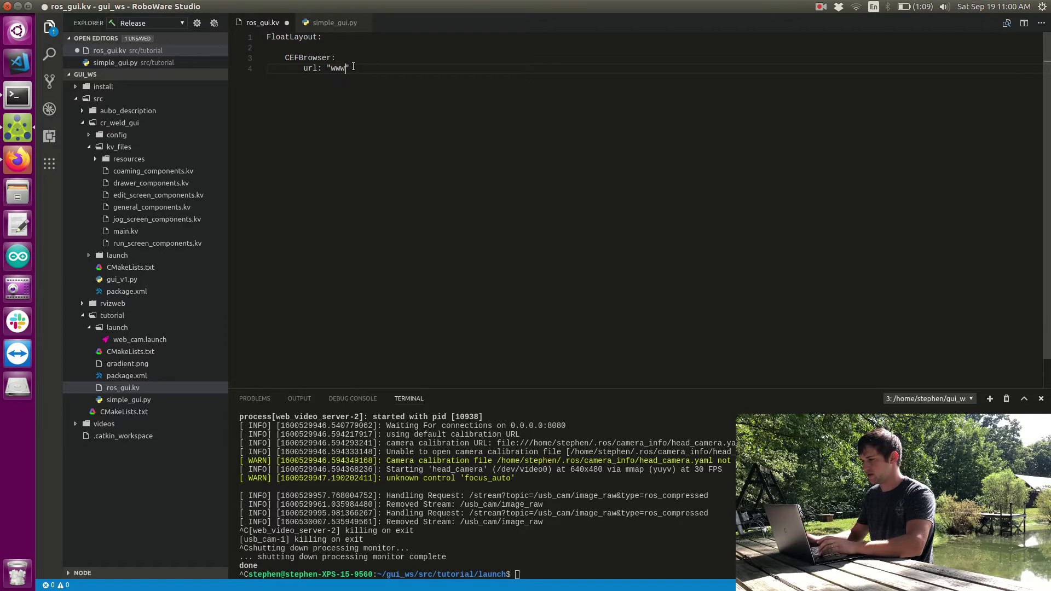
text(google.)
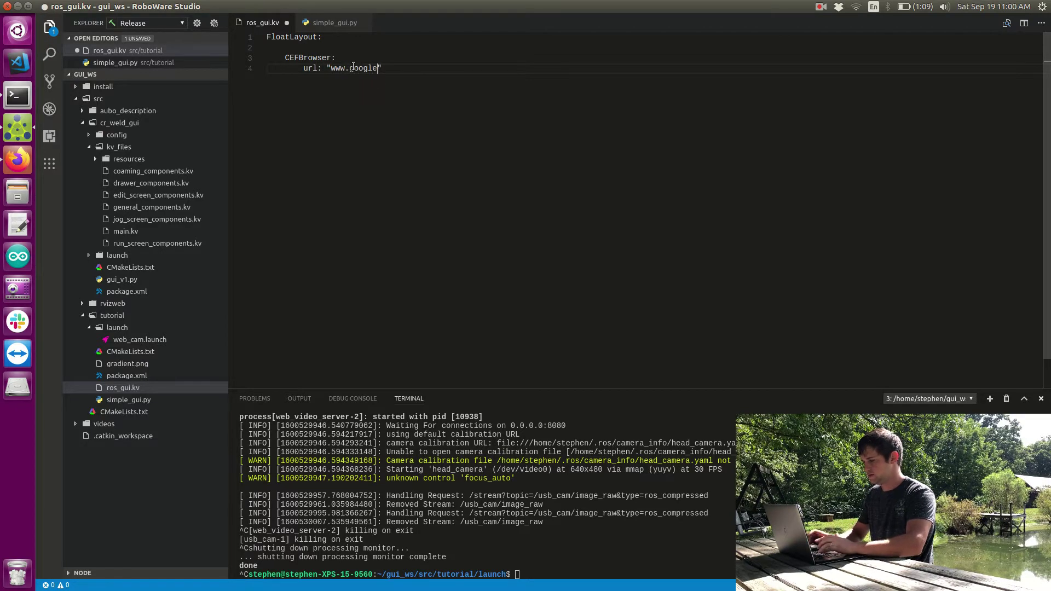
text(com)
key(Escape)
key(End)
key(Return)
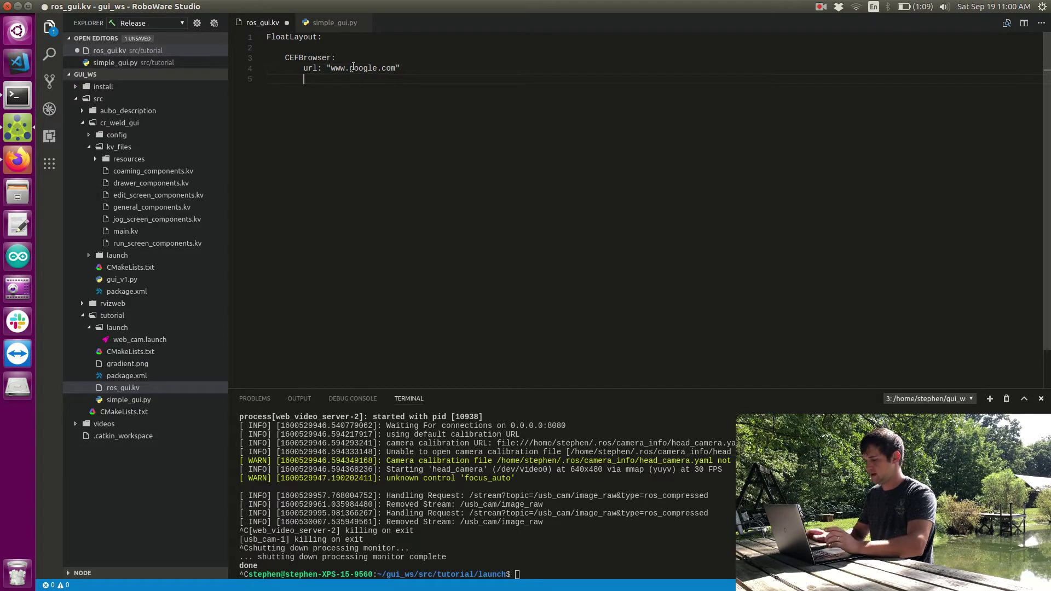
text(size)
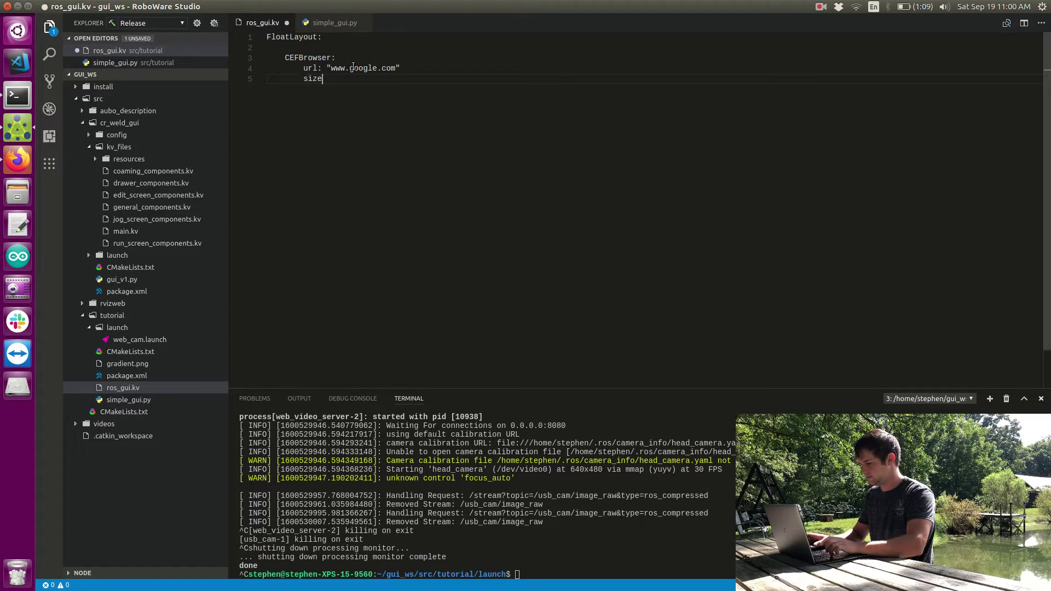
text(_hint: )
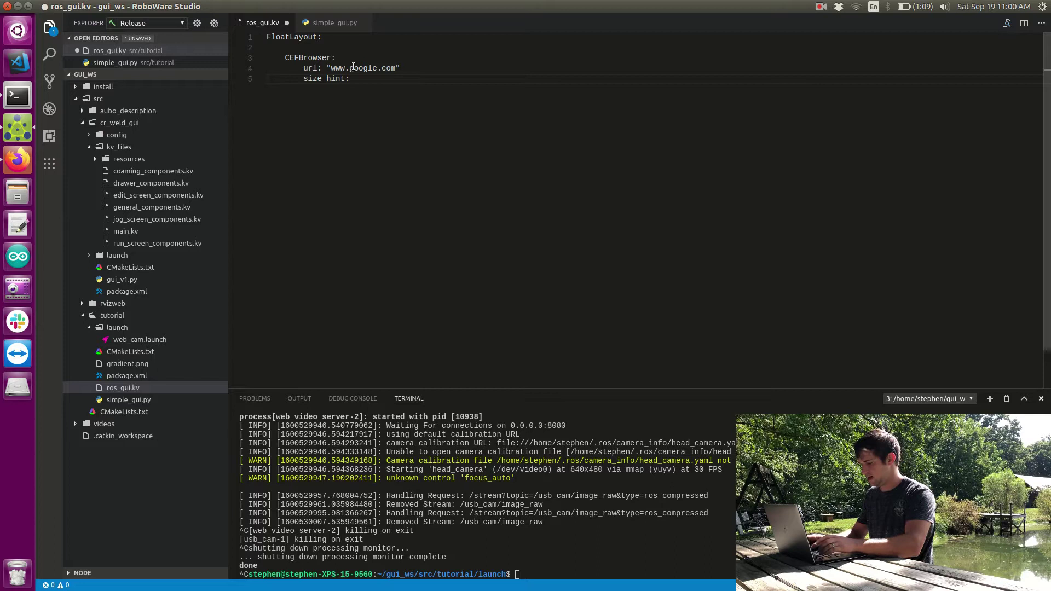
text(0.8,)
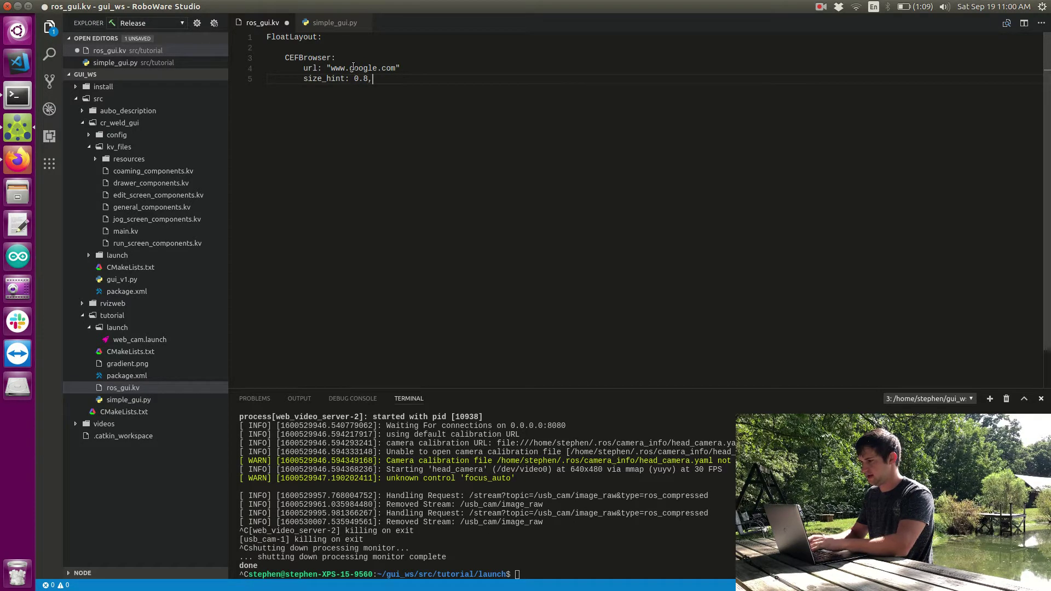
text(0.8)
key(Return)
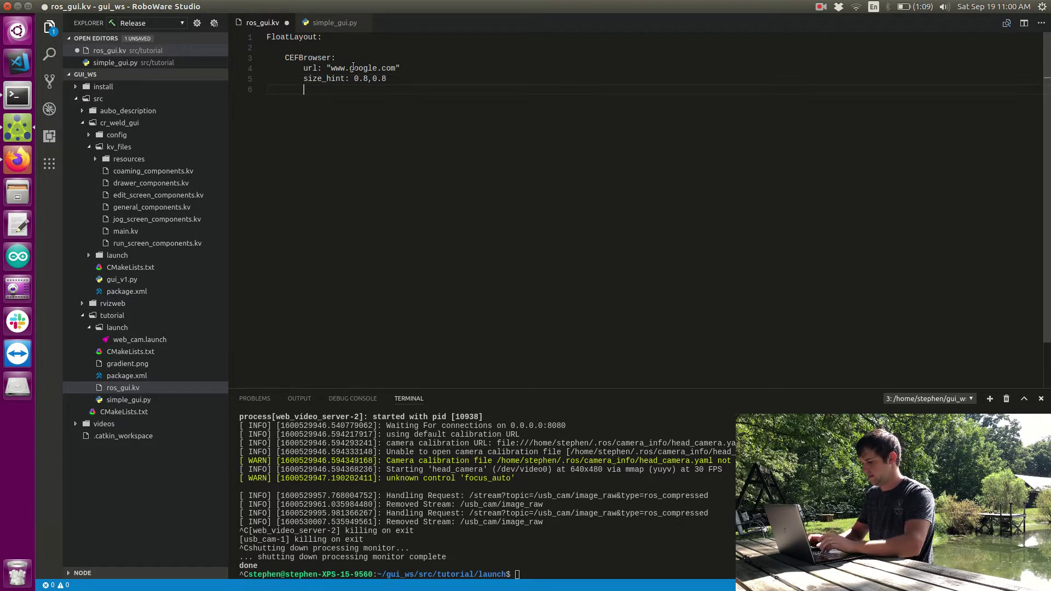
text(pos_hi)
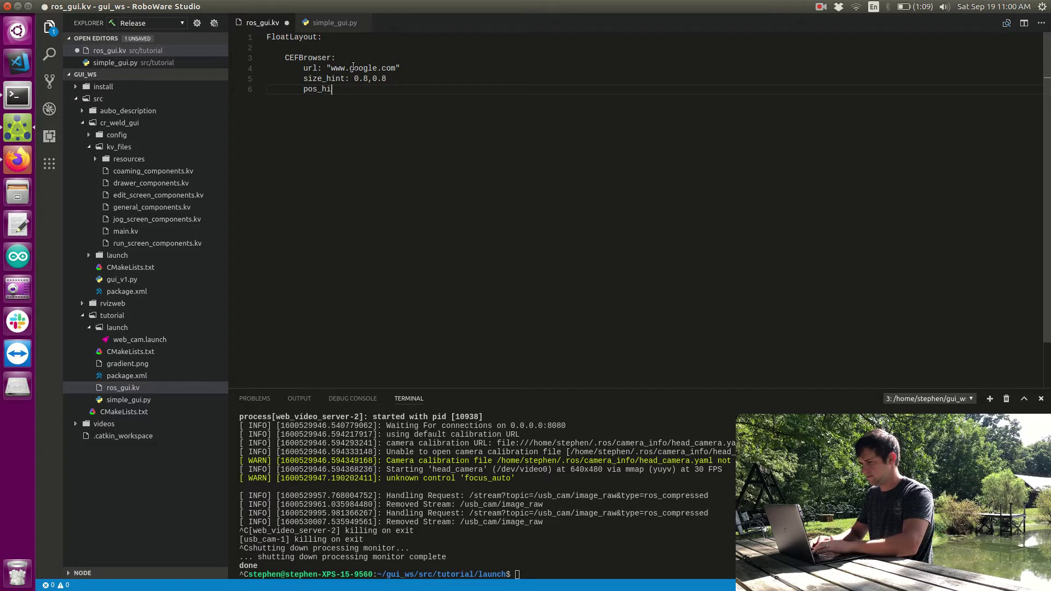
text(nt: {)
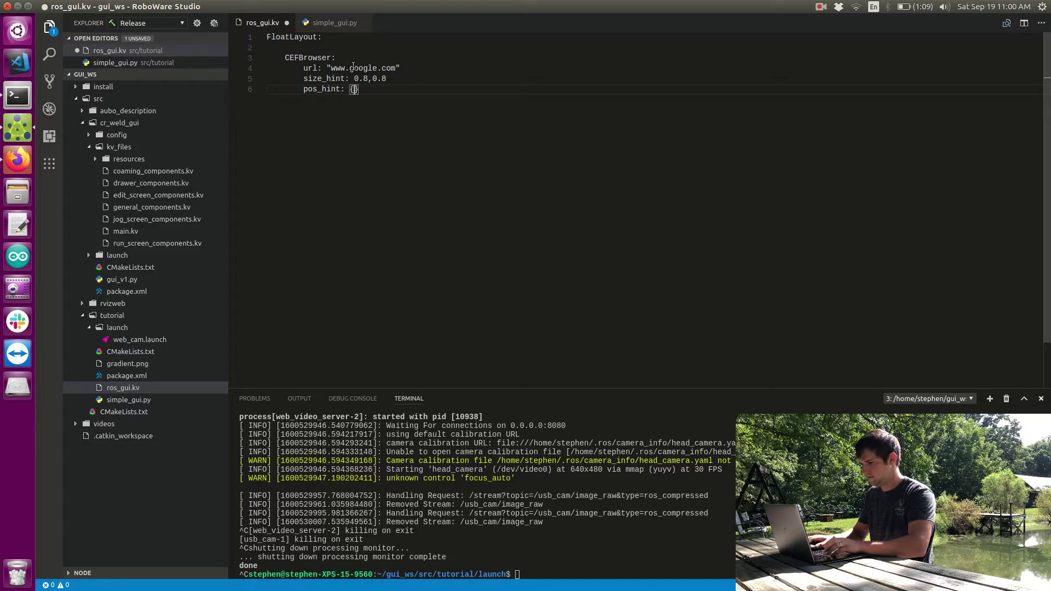
text(")
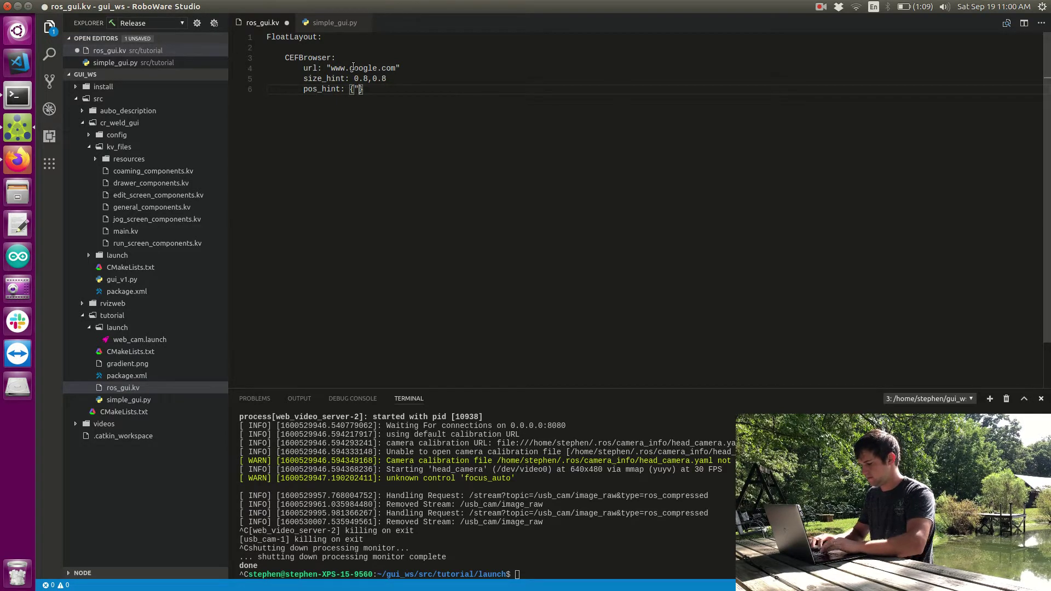
text(center_)
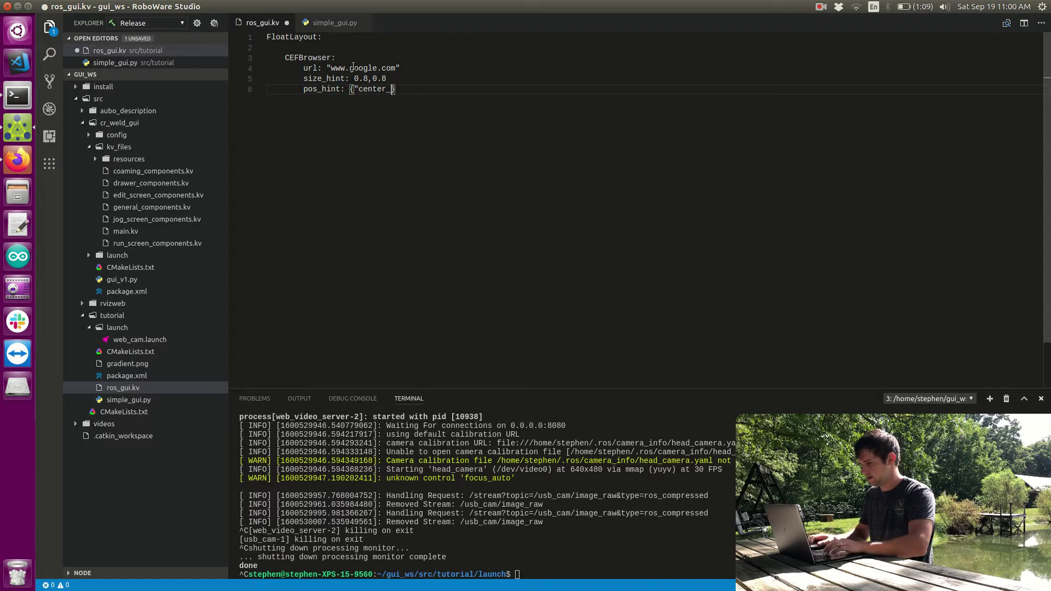
text(x":)
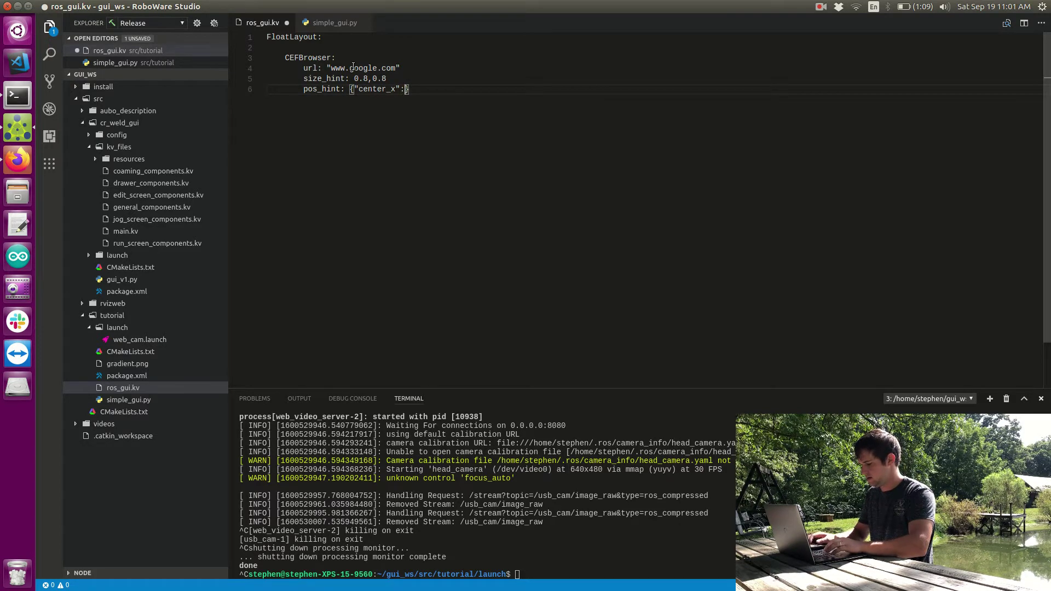
text(0.5, )
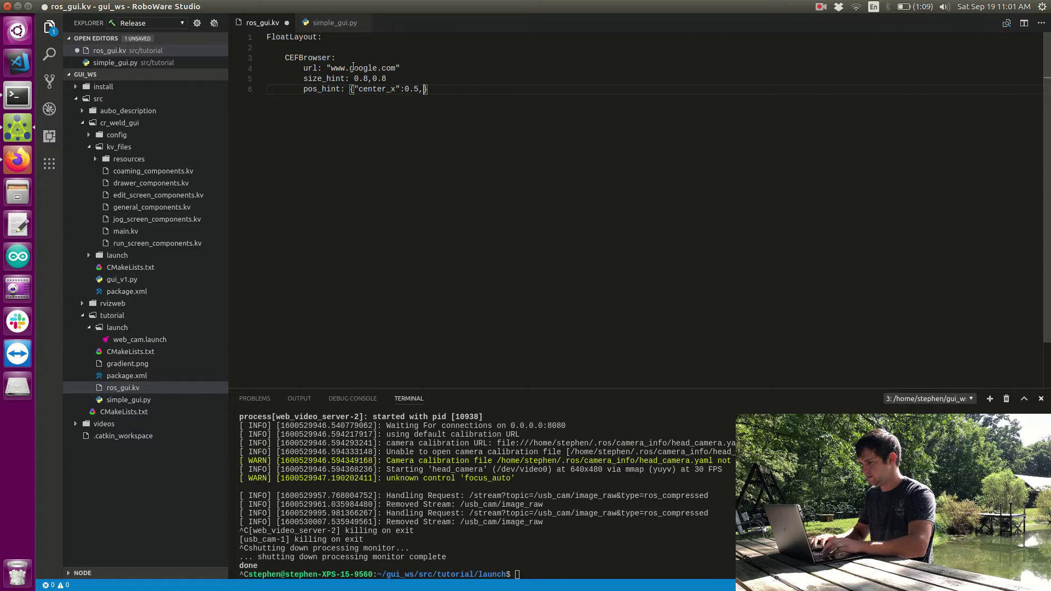
text("cent)
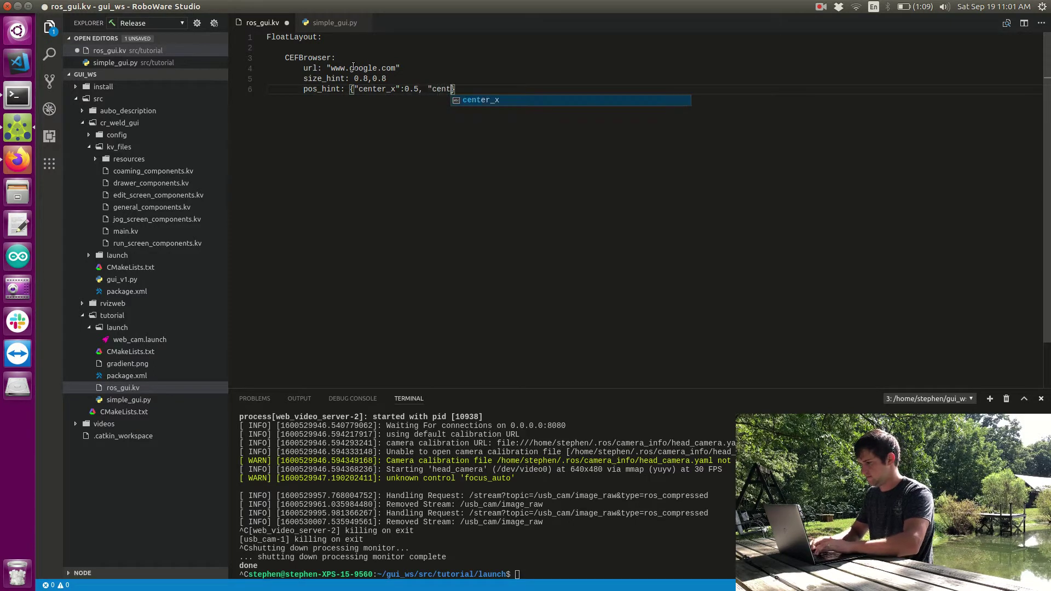
text(er_y)
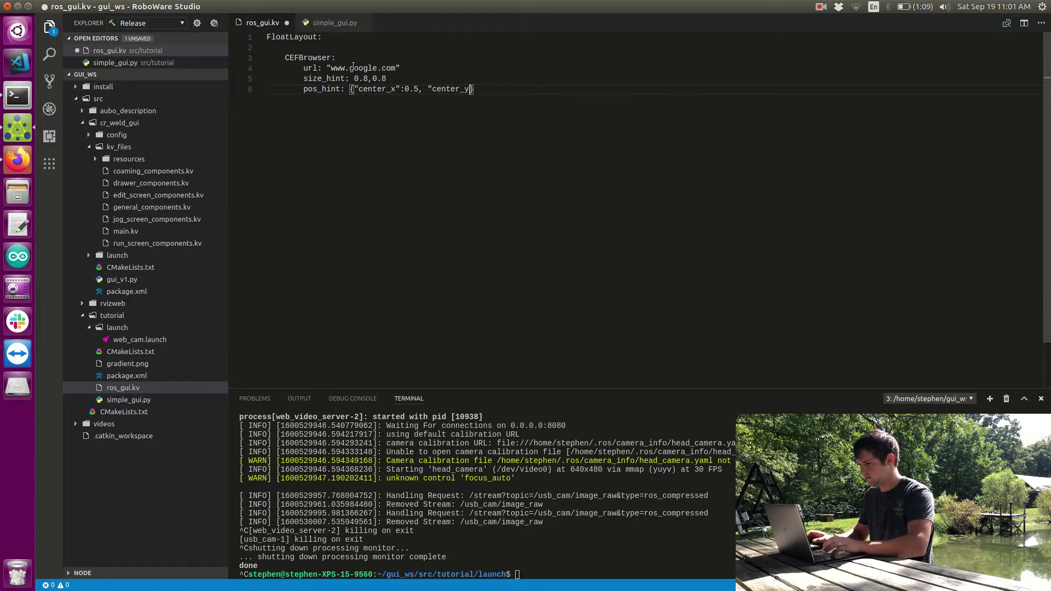
text(":)
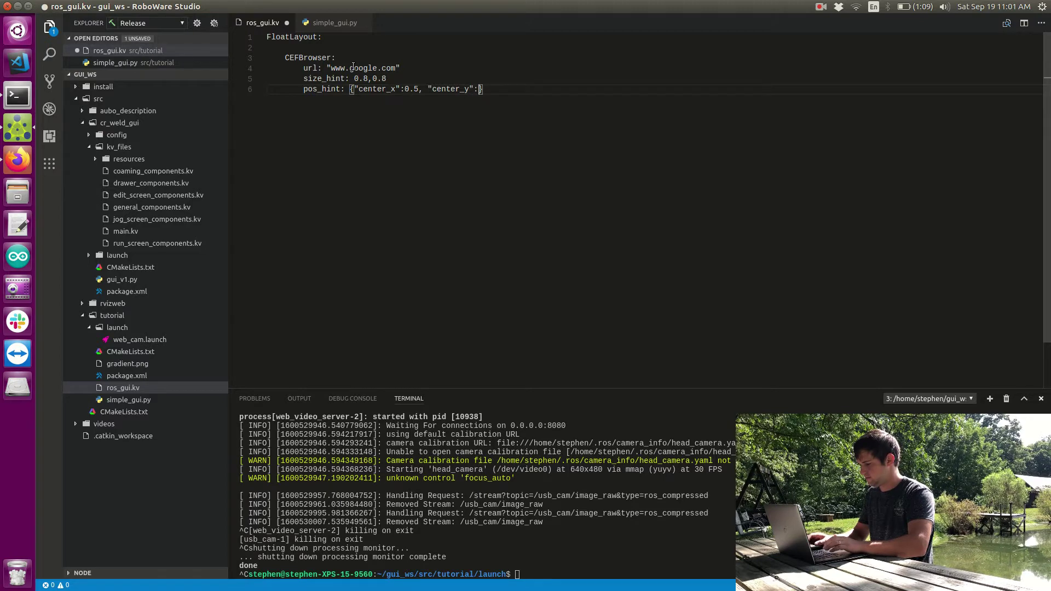
text(0.5)
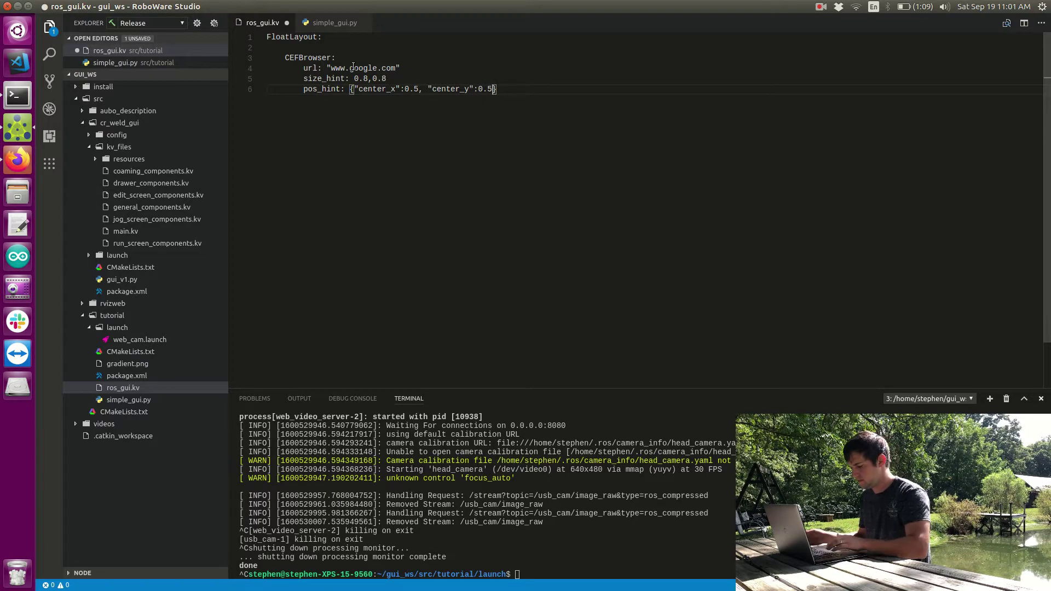
key(ctrl+s)
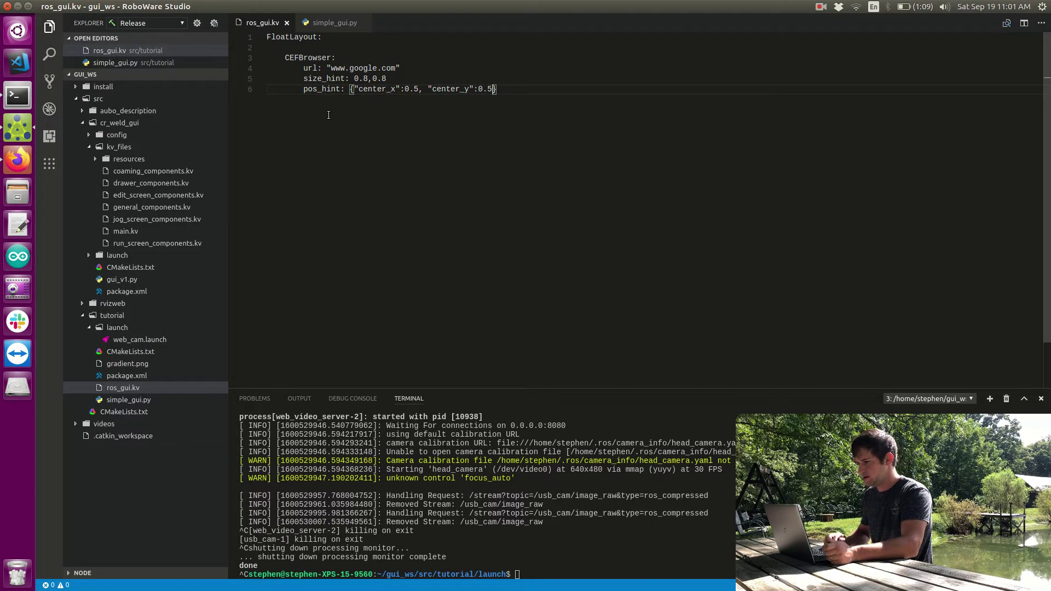
- Relaunch the Tutorial app, maximise it, search the embedded Google for 'dog', and close it
click(14, 96)
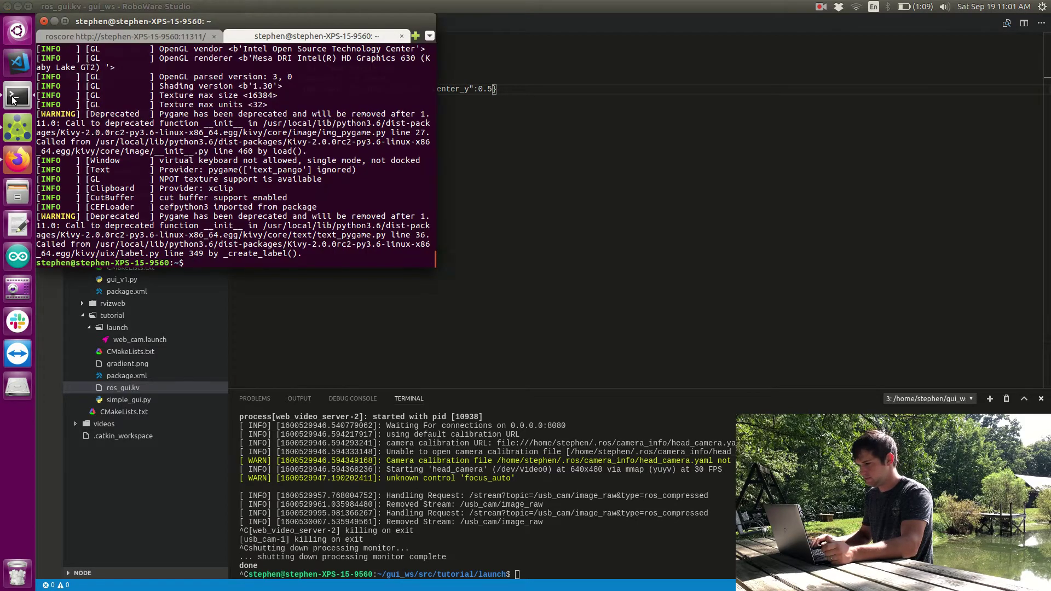
key(Up)
key(Return)
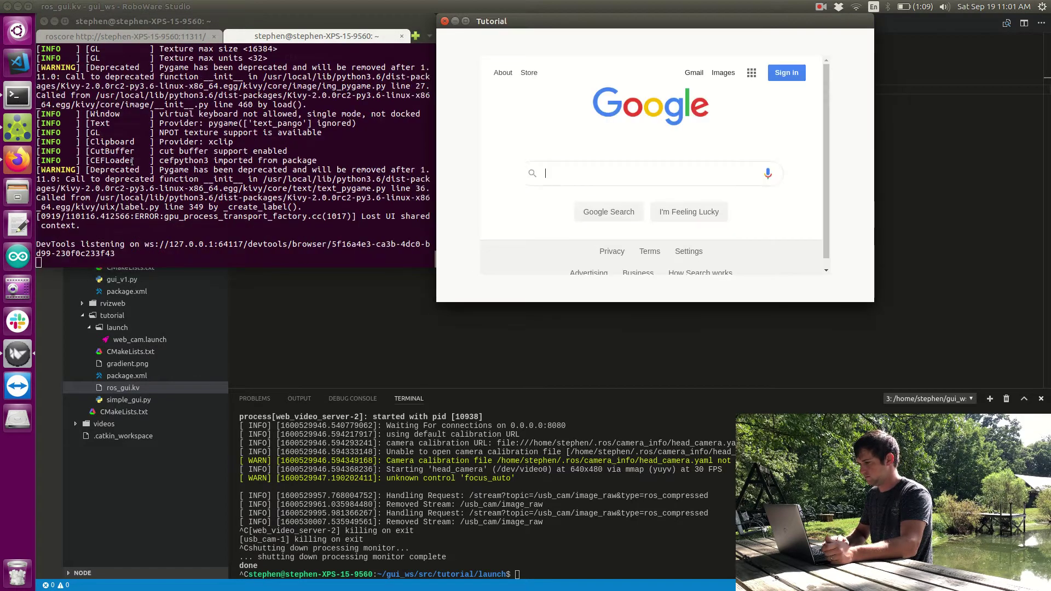
click(465, 22)
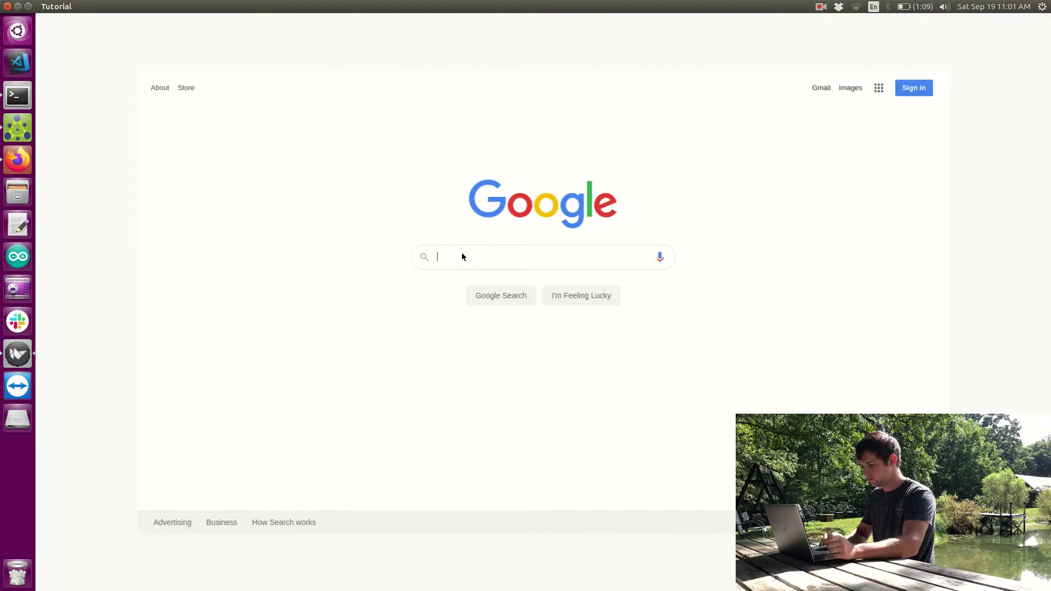
text(dog)
key(Return)
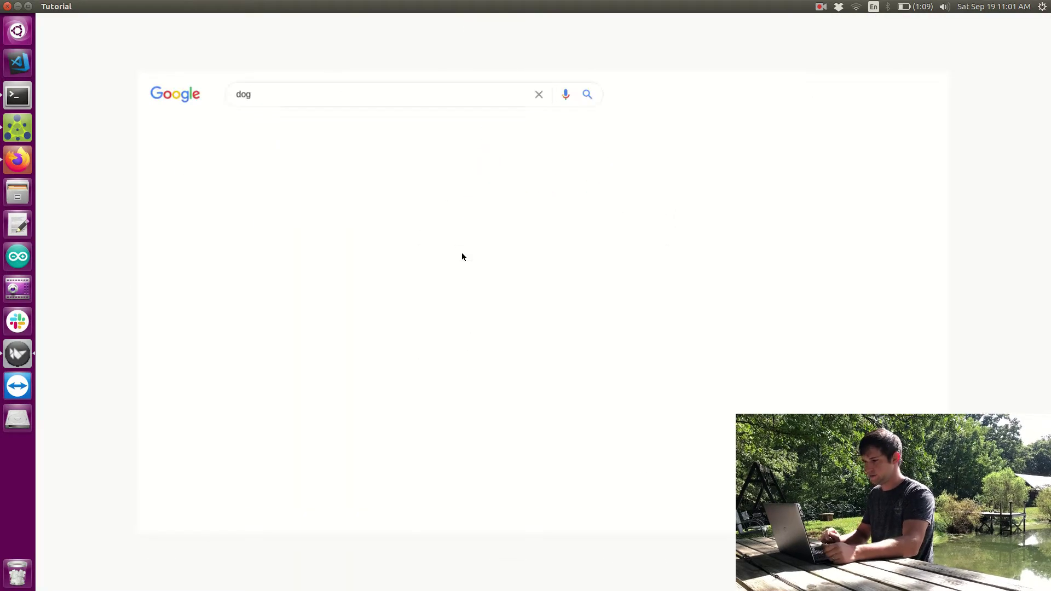
click(7, 7)
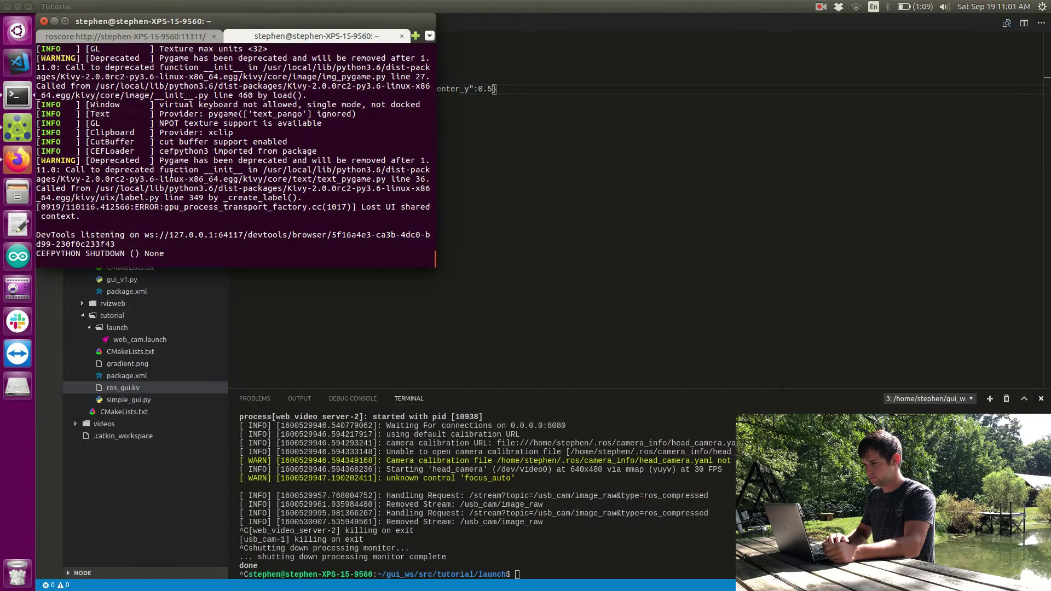
- Change the CEFBrowser's size_hint to 0.5,0.5 and center_x to 0.25
click(519, 173)
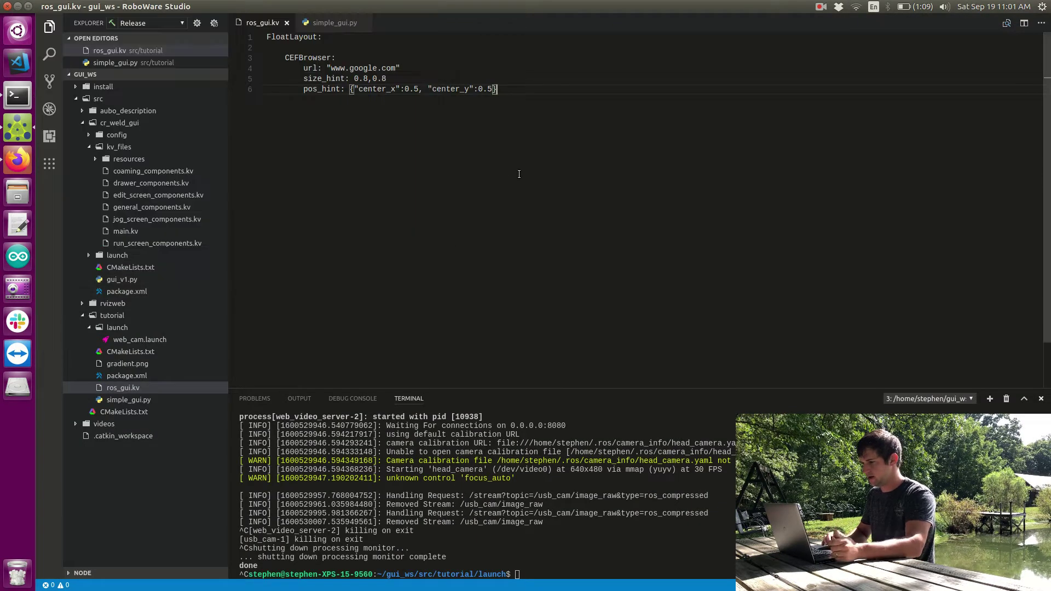
double_click(366, 78)
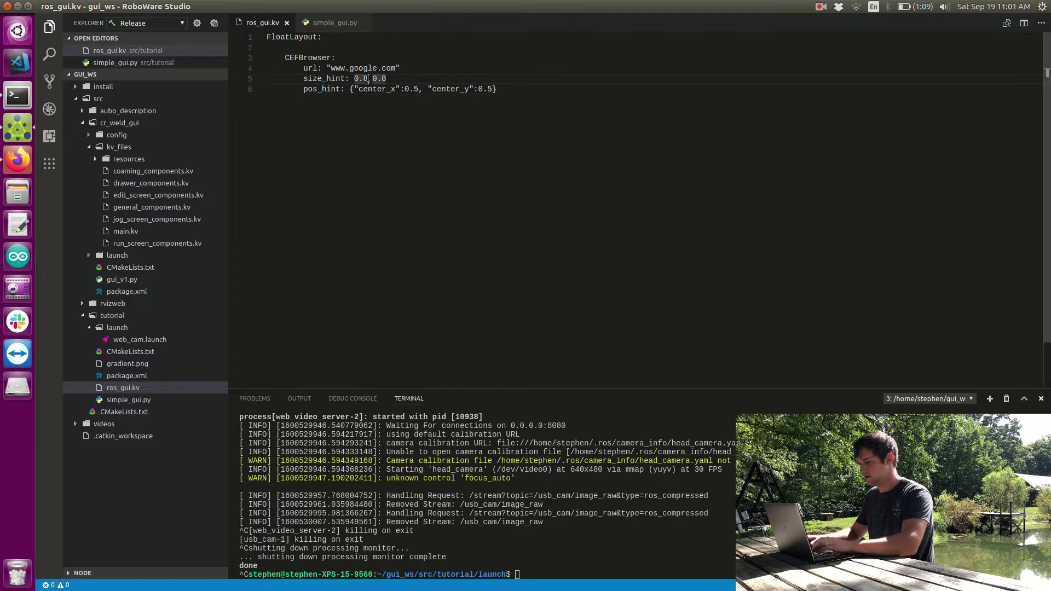
text(5)
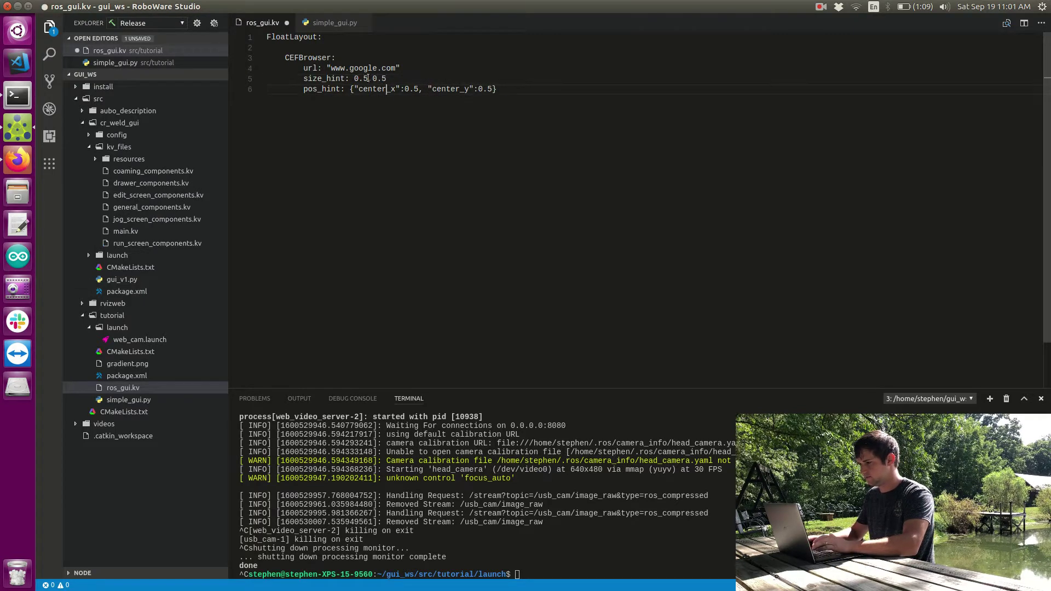
key(ctrl+d)
key(ctrl+Right)
key(ctrl+Right)
key(ctrl+d)
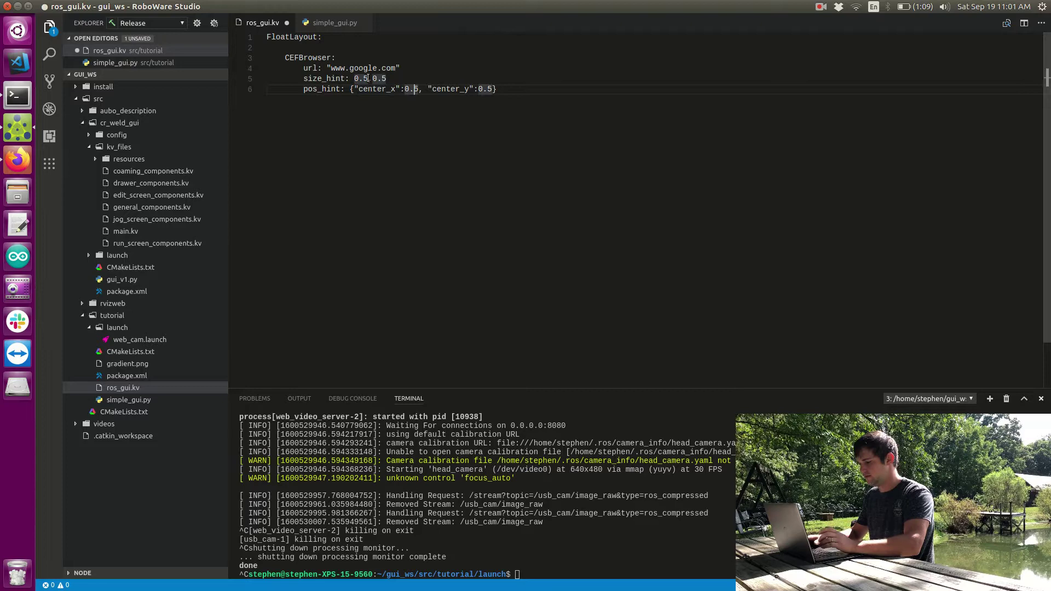
text(0.25)
- Duplicate the CEFBrowser block below and set the copy's center_x to 0.75
drag(320, 118, 272, 60)
key(ctrl+c)
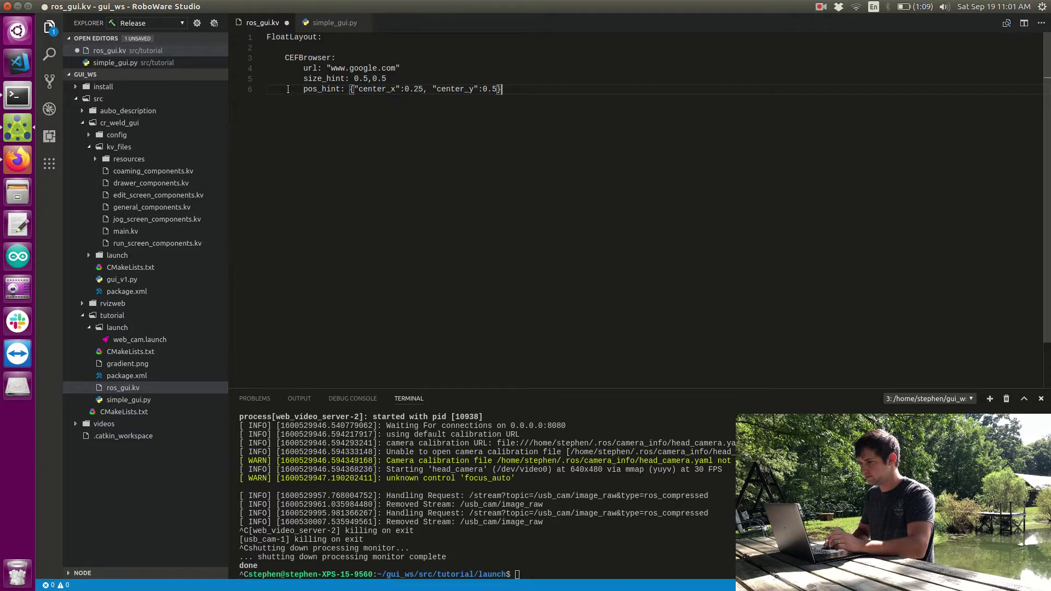
key(Right)
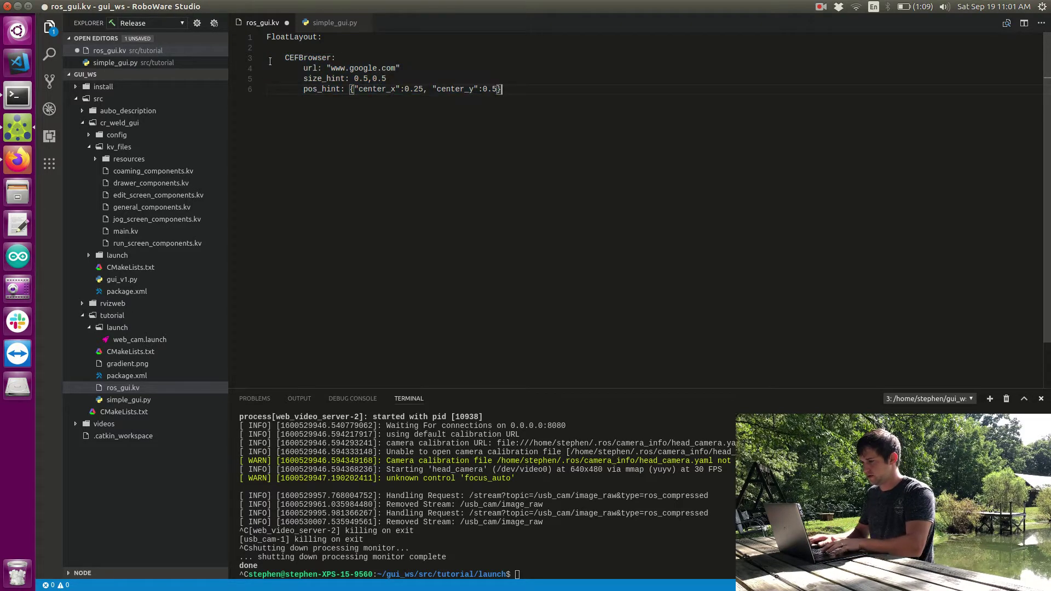
key(Return)
key(Return)
key(ctrl+v)
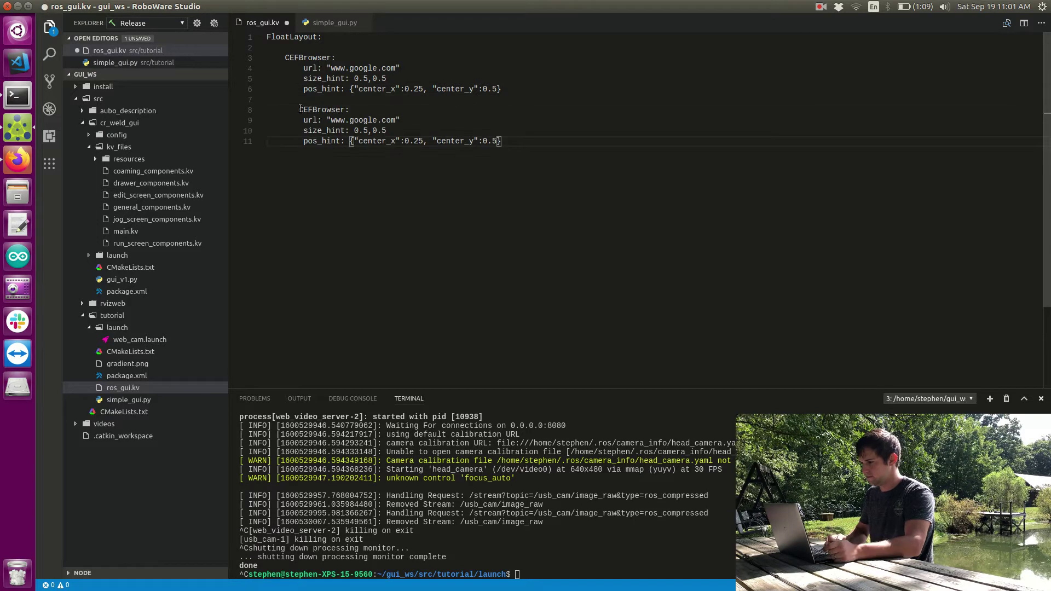
click(301, 109)
key(BackSpace)
key(BackSpace)
key(BackSpace)
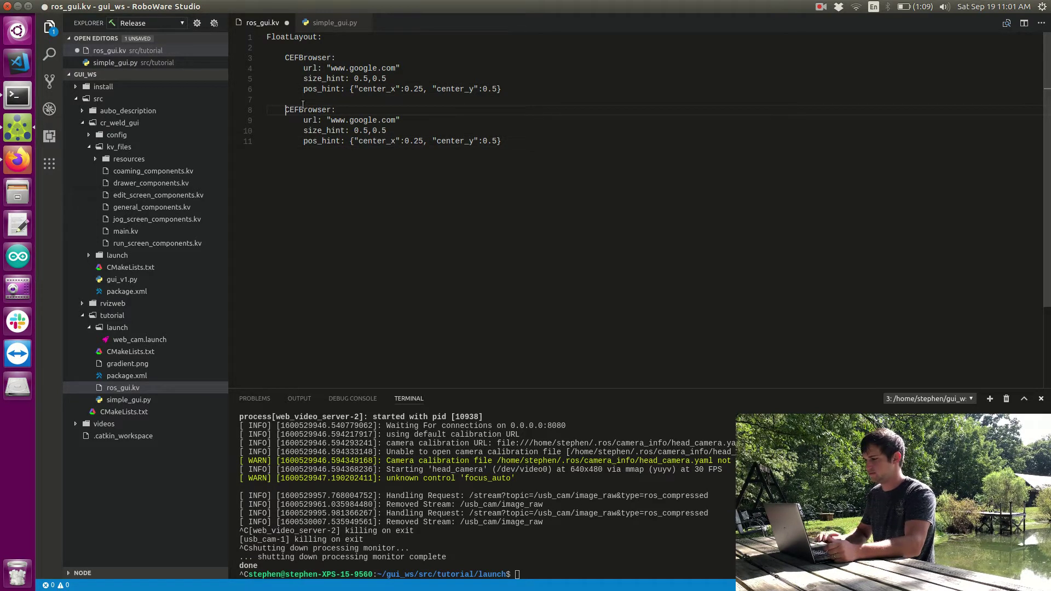
key(Return)
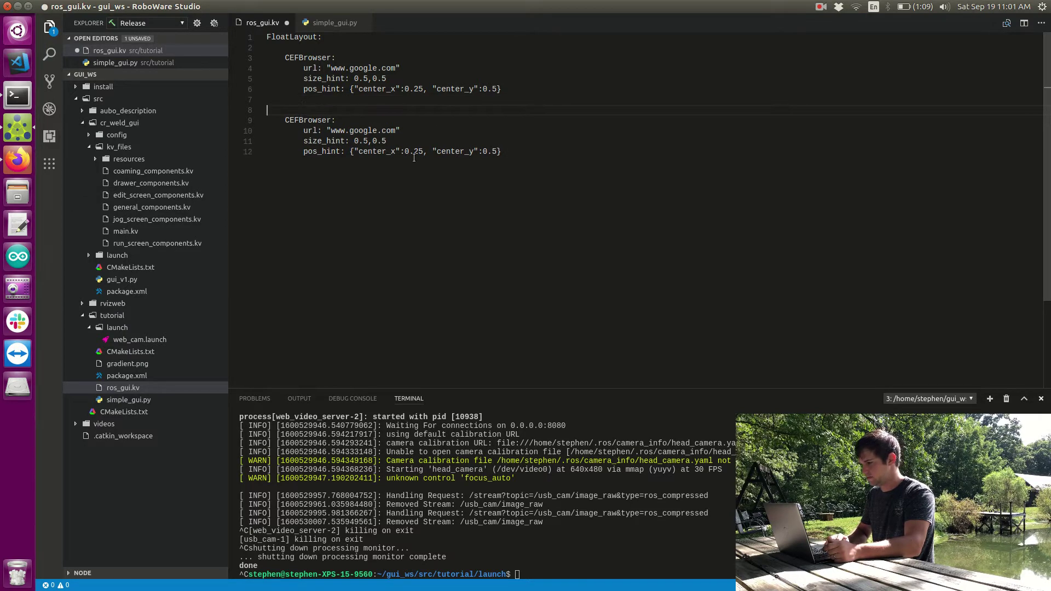
double_click(417, 154)
text(0.75)
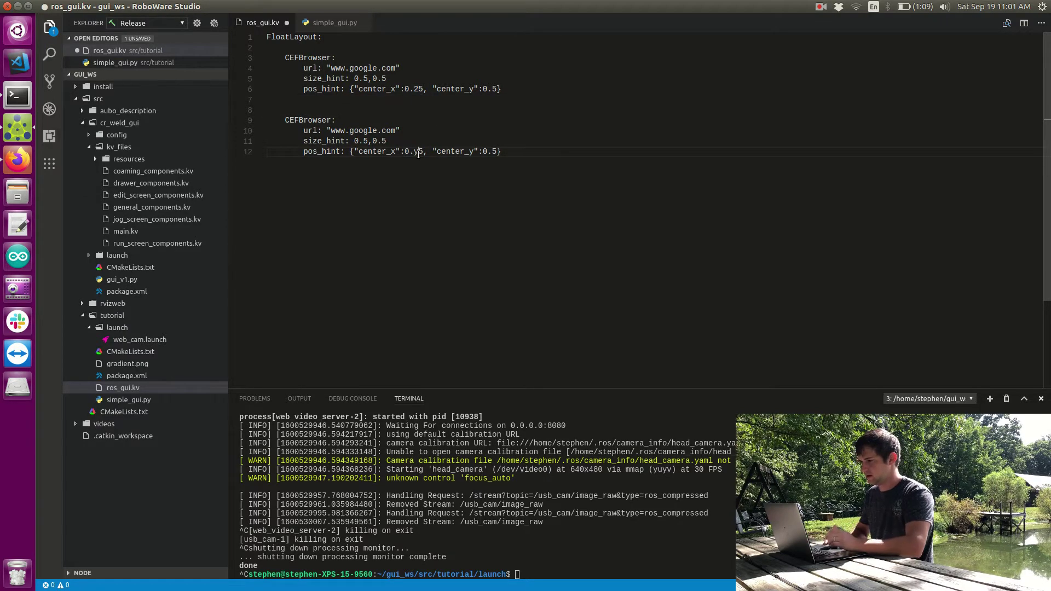
- Add an MDLabel reading 'Browsers' under the FloatLayout
key(Return)
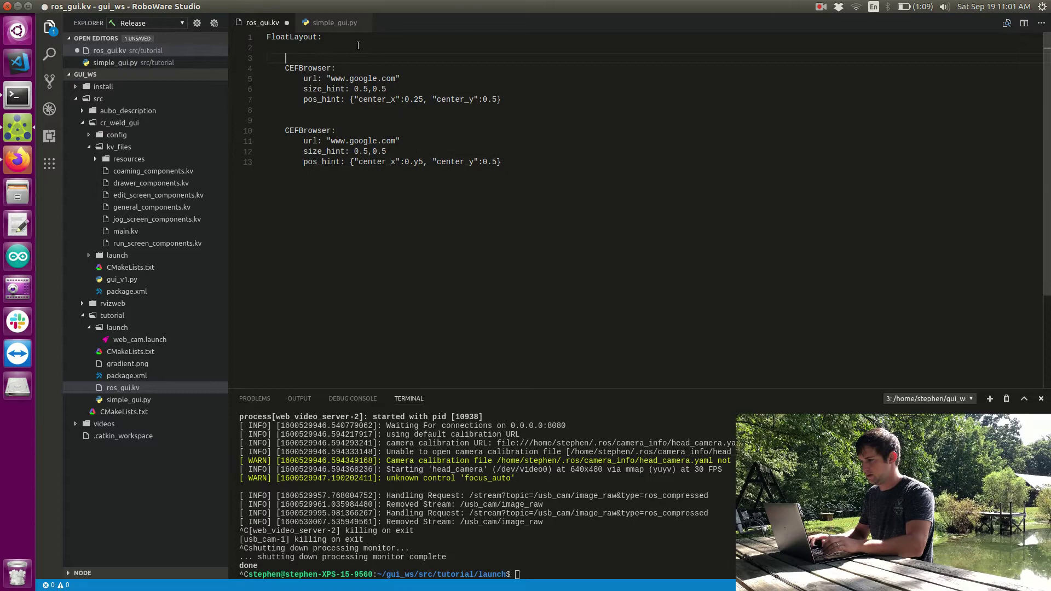
text(MDLabel:)
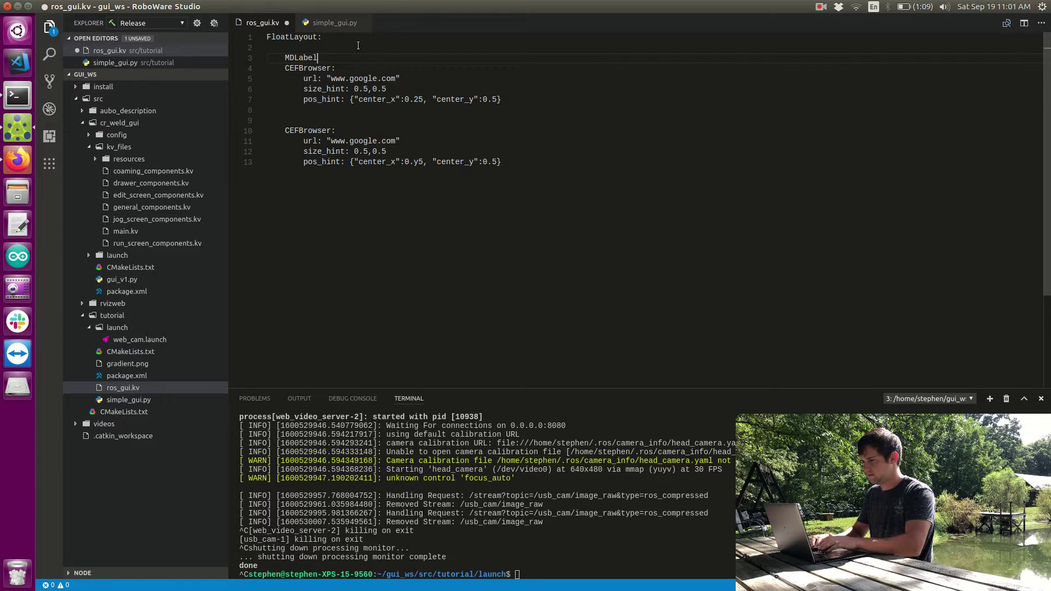
key(Return)
key(Return)
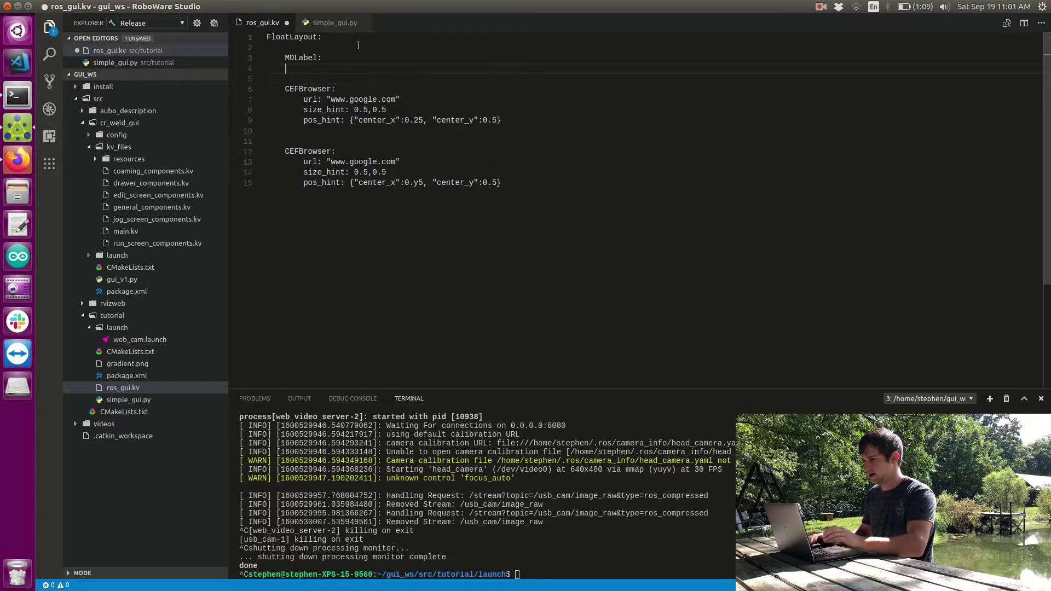
text(tex)
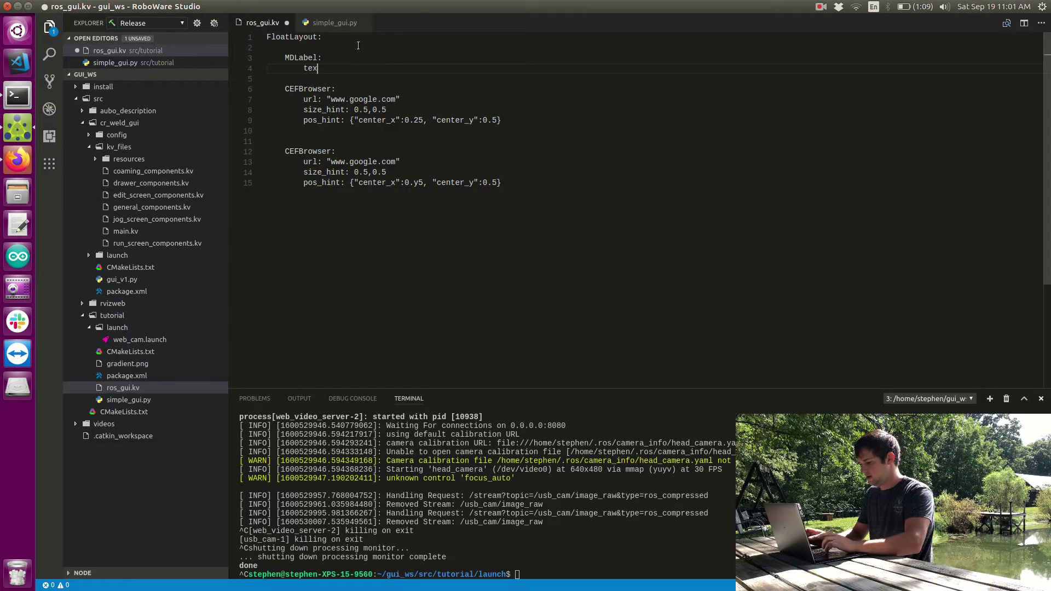
text(t: "B)
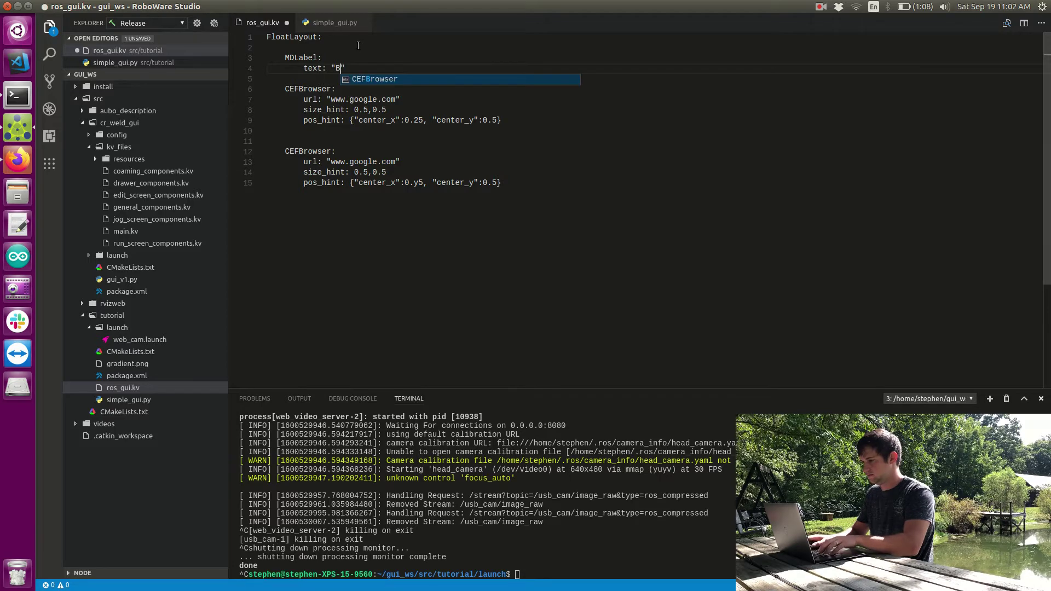
key(Escape)
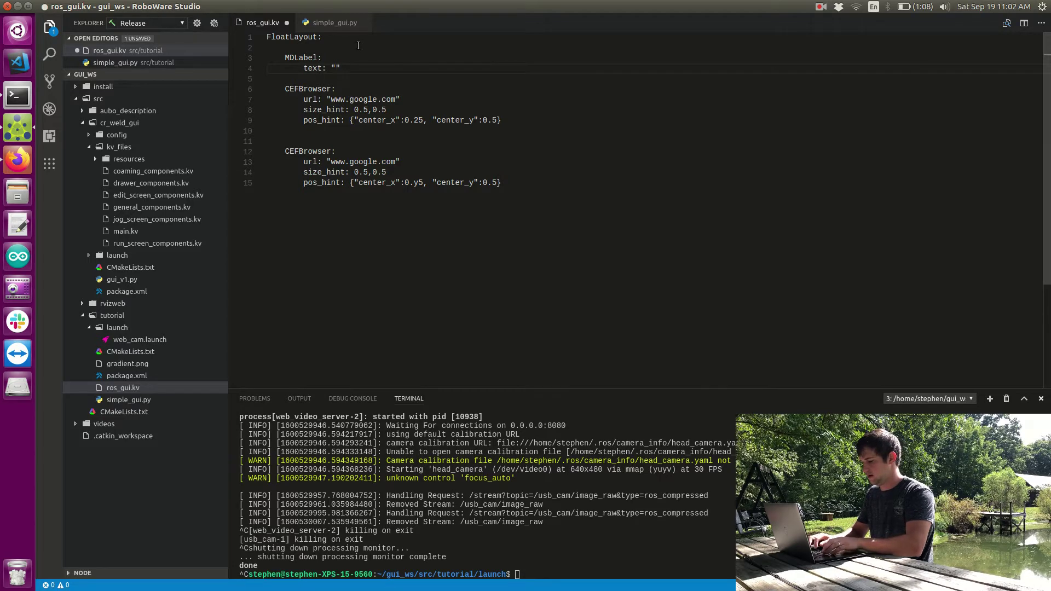
text(Brosw)
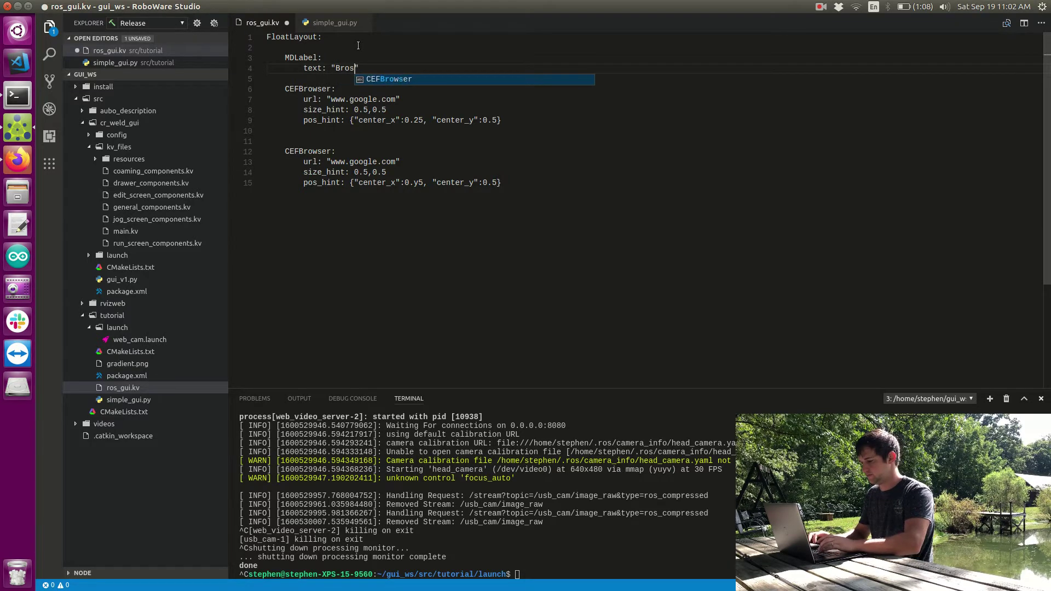
text(e)
key(BackSpace)
key(BackSpace)
key(BackSpace)
text(w)
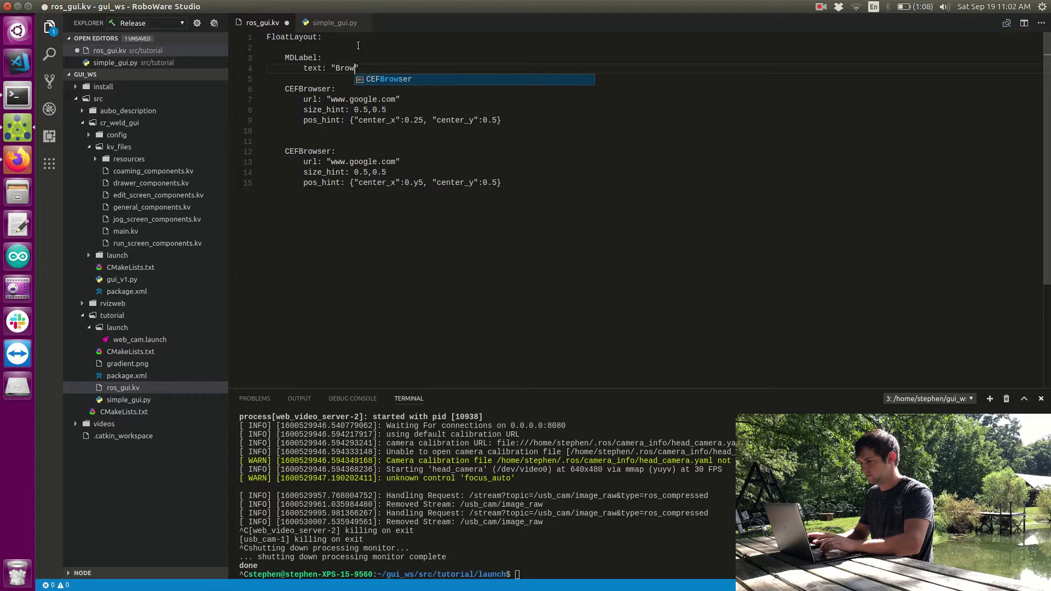
text(sers)
key(Right)
key(Return)
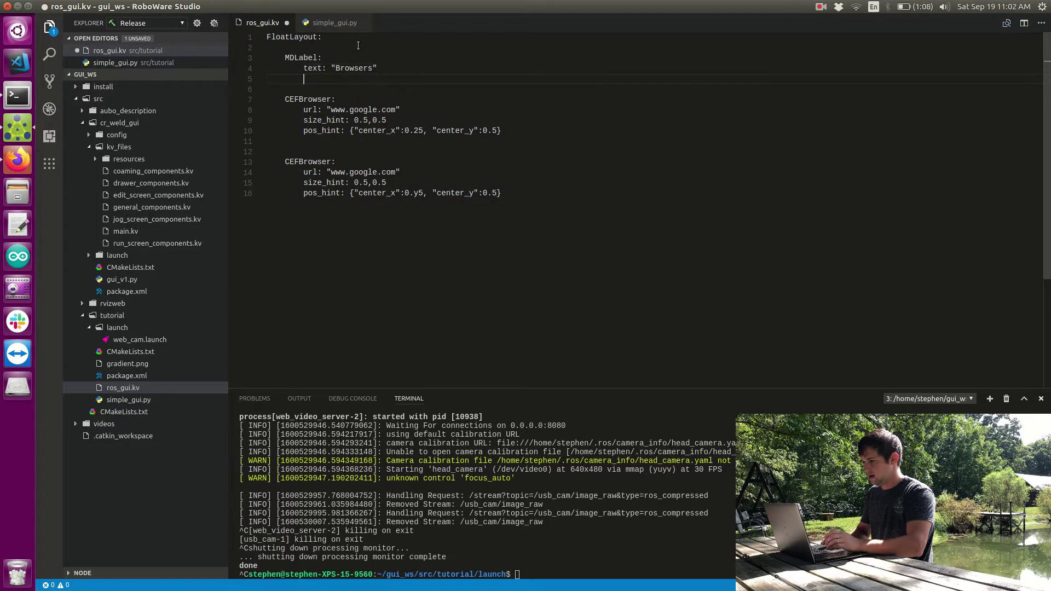
- Copy the size and pos hints into the label, set center_x 0.5 and center_y 0.75, and save
drag(509, 130, 241, 123)
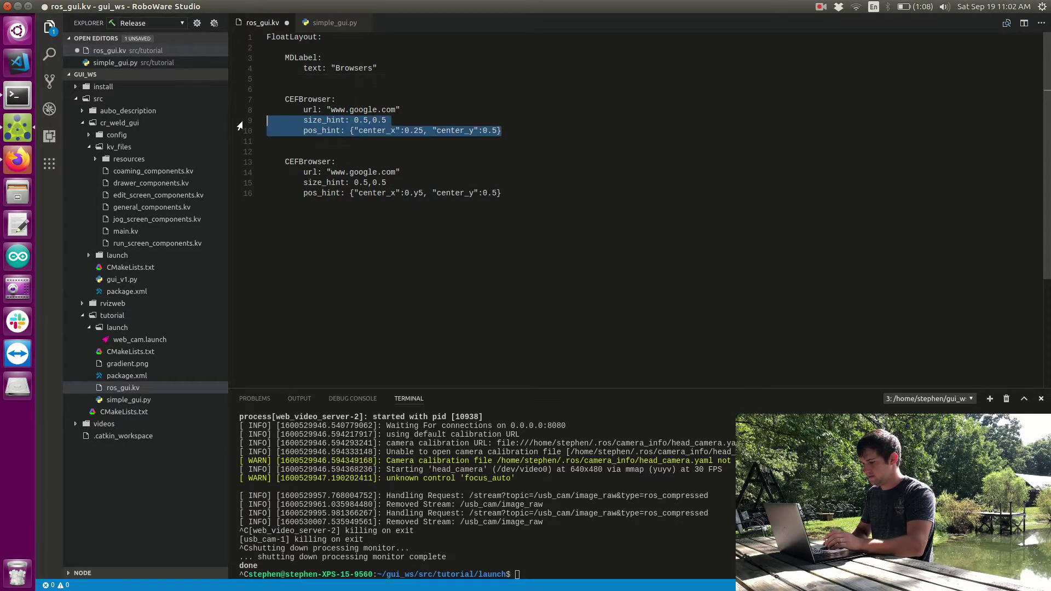
key(ctrl+c)
click(387, 69)
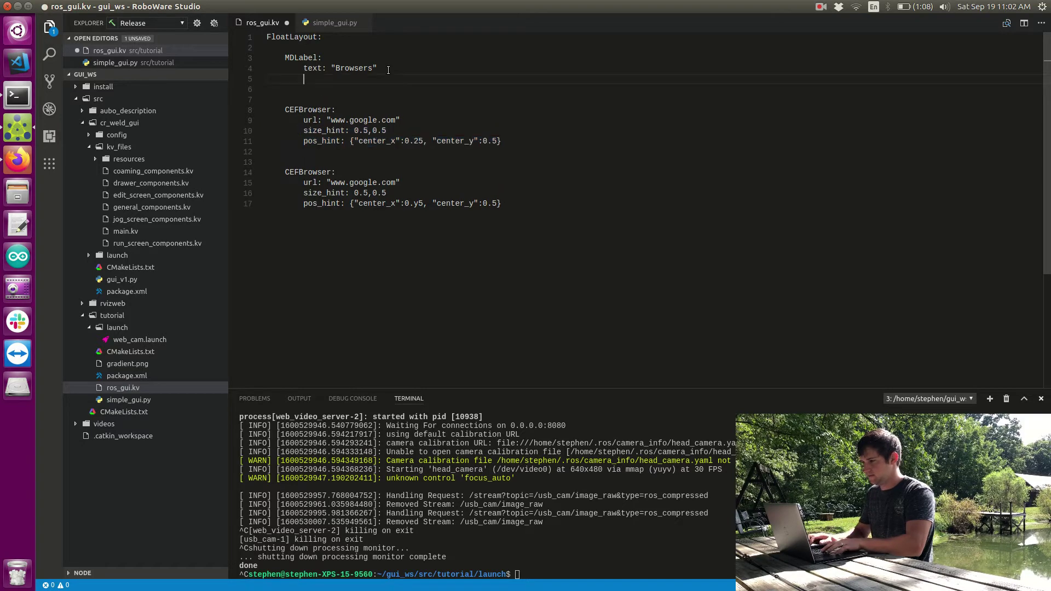
key(ctrl+v)
click(340, 78)
key(BackSpace)
key(BackSpace)
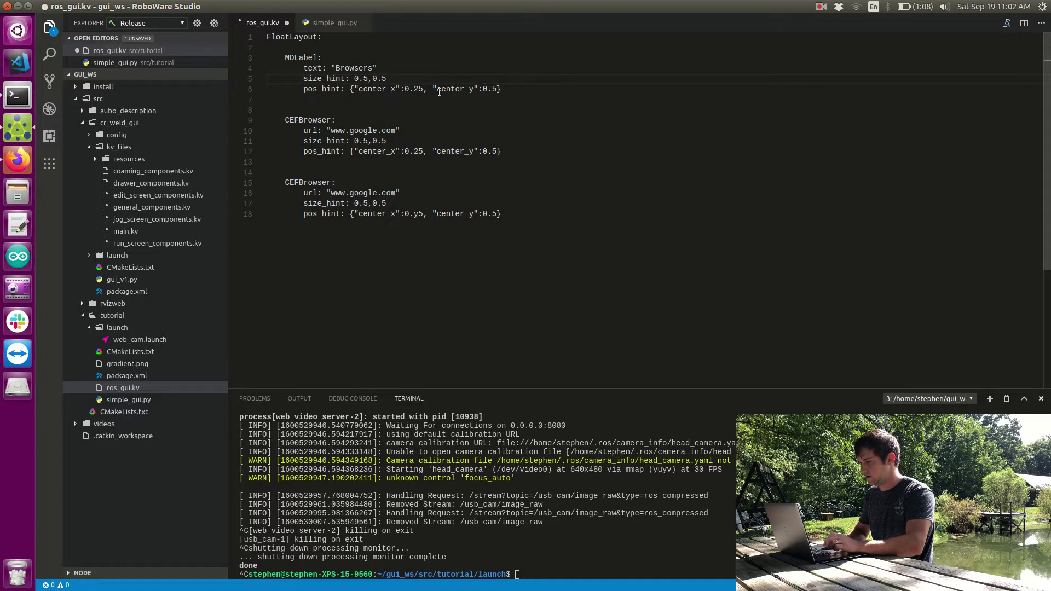
double_click(417, 88)
text(5)
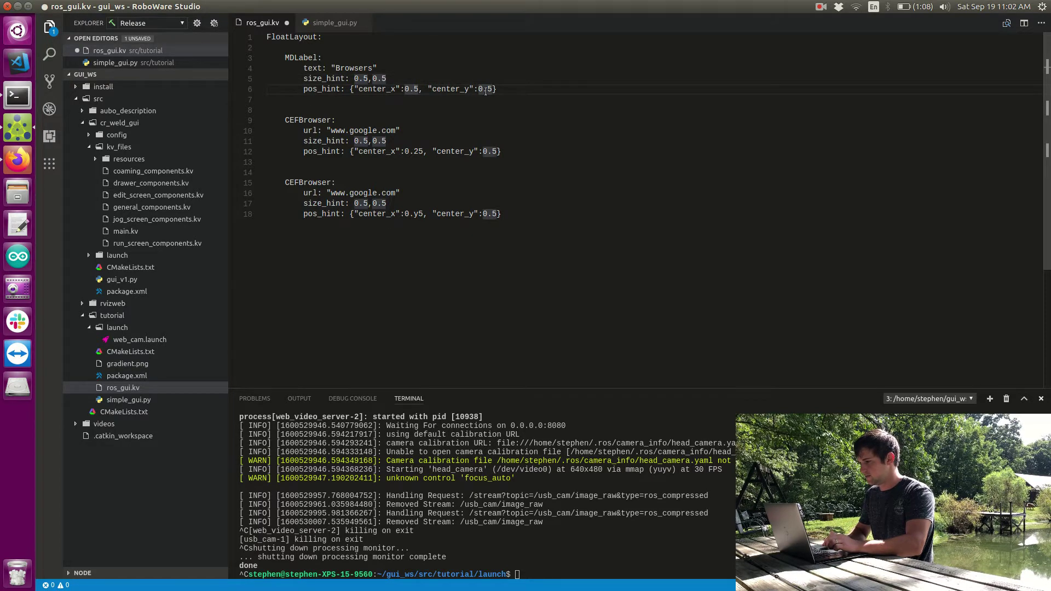
click(487, 90)
text(7)
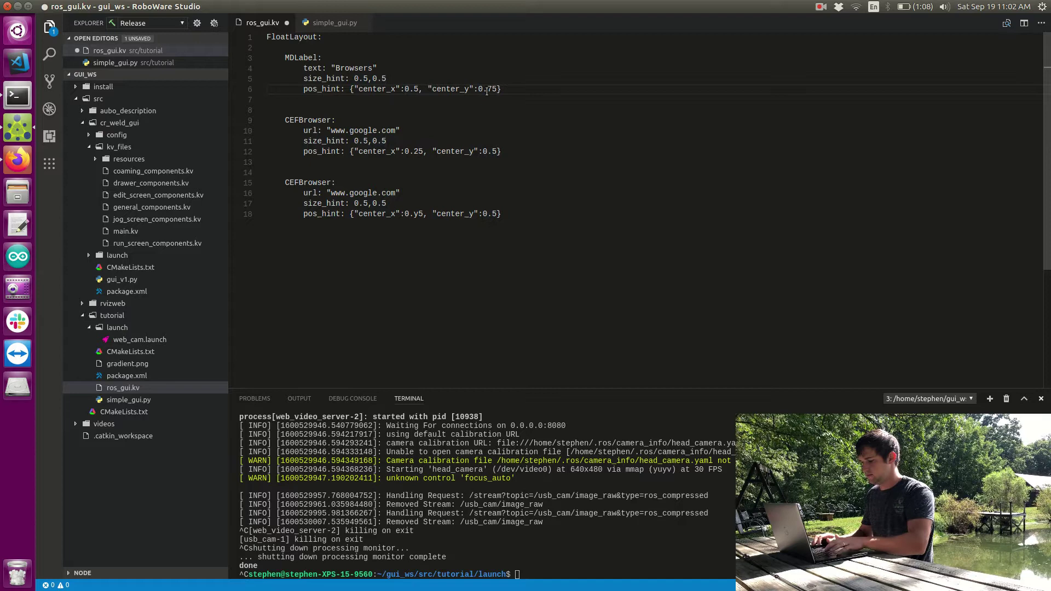
key(ctrl+s)
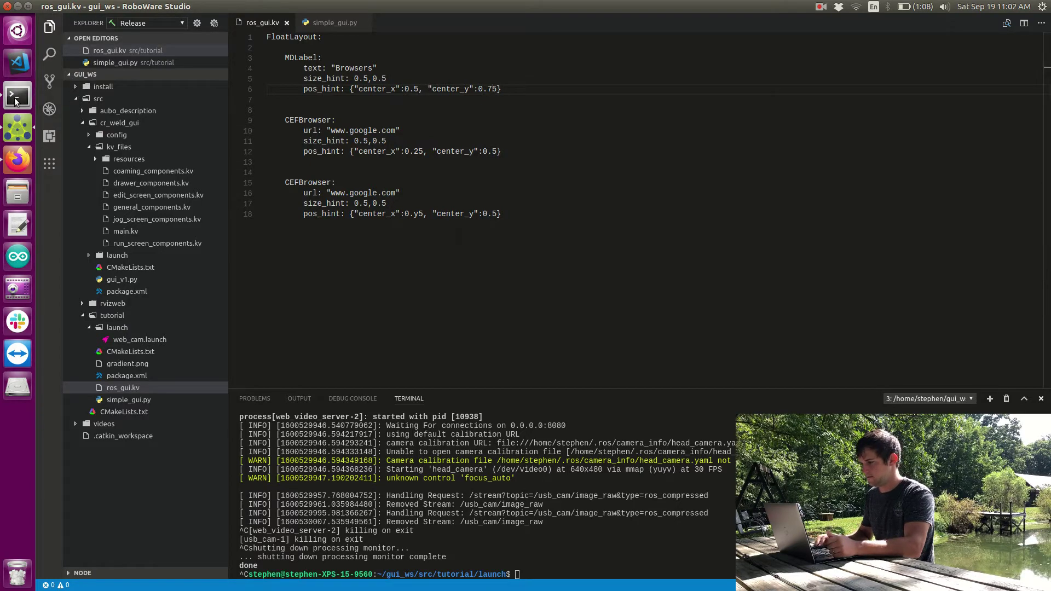
click(16, 97)
key(Up)
key(Return)
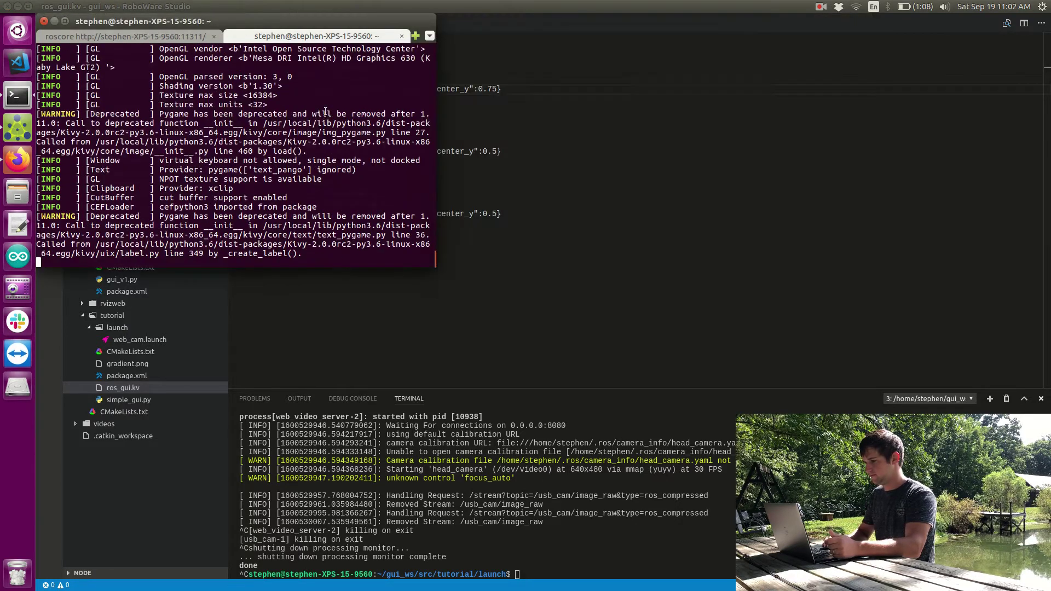
click(556, 209)
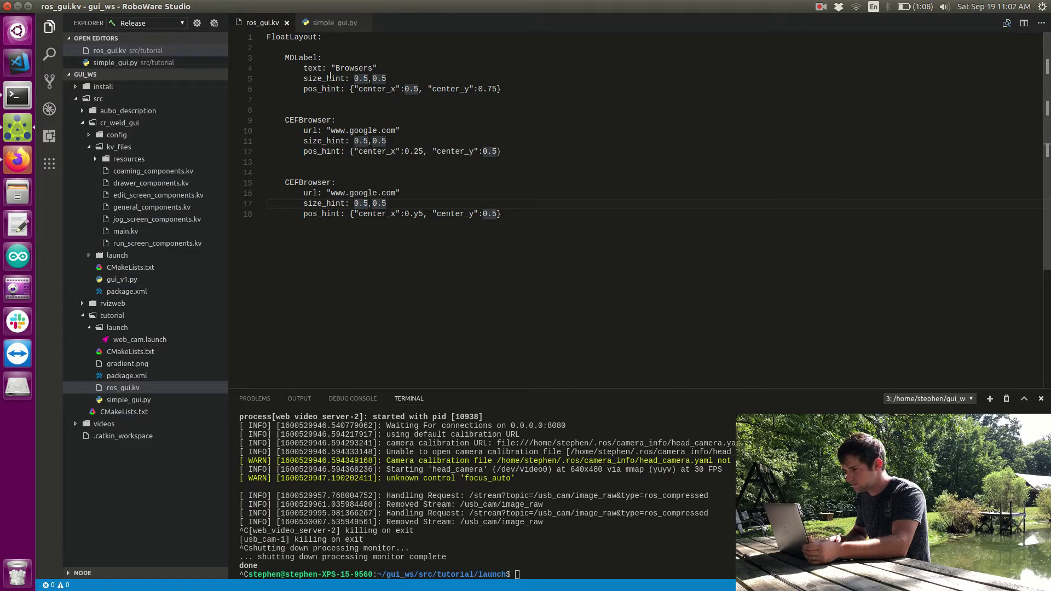
double_click(306, 58)
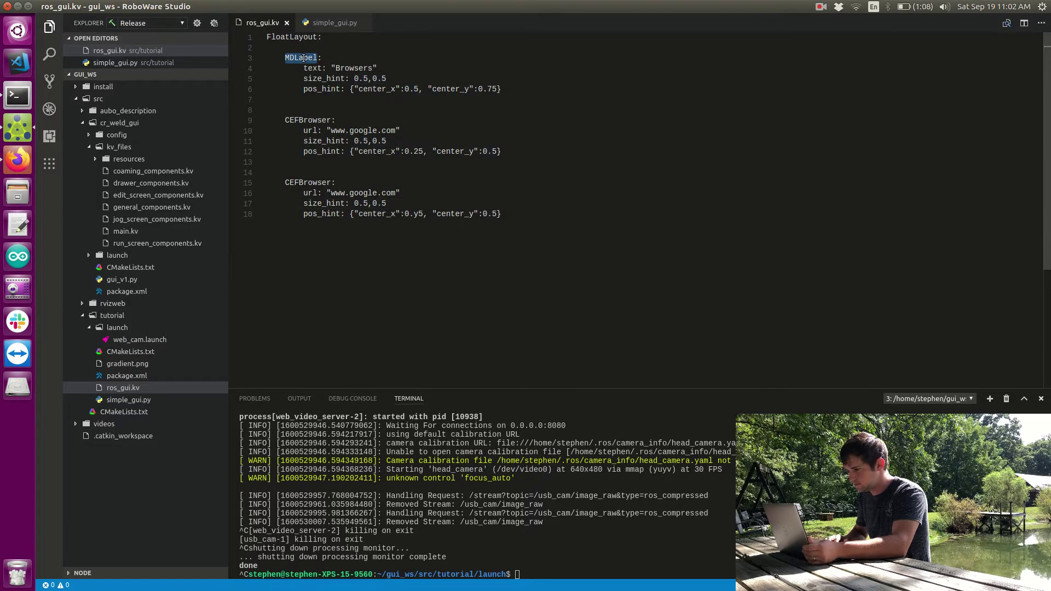
click(15, 100)
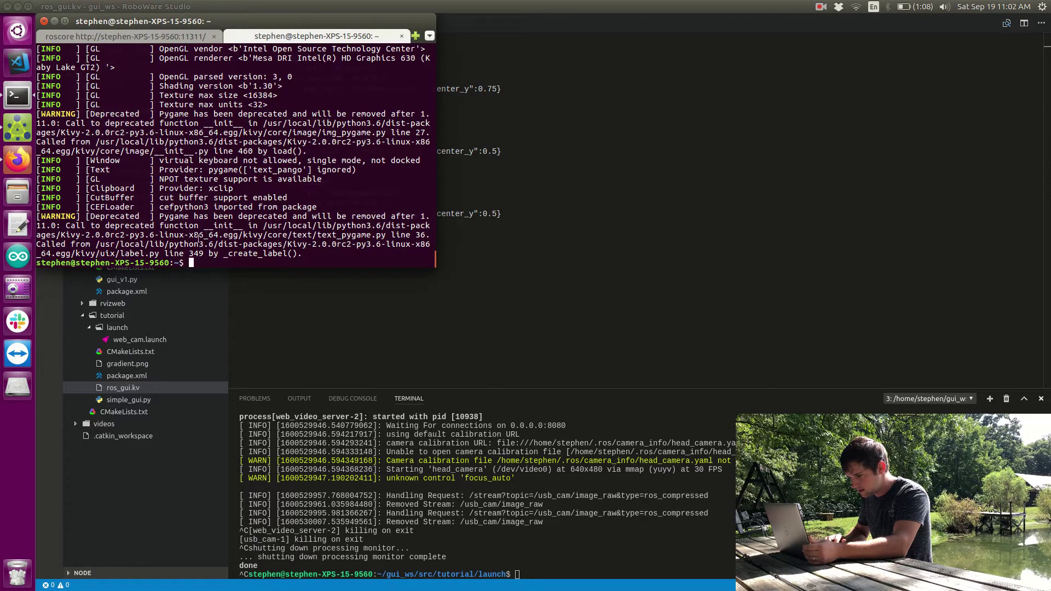
click(478, 256)
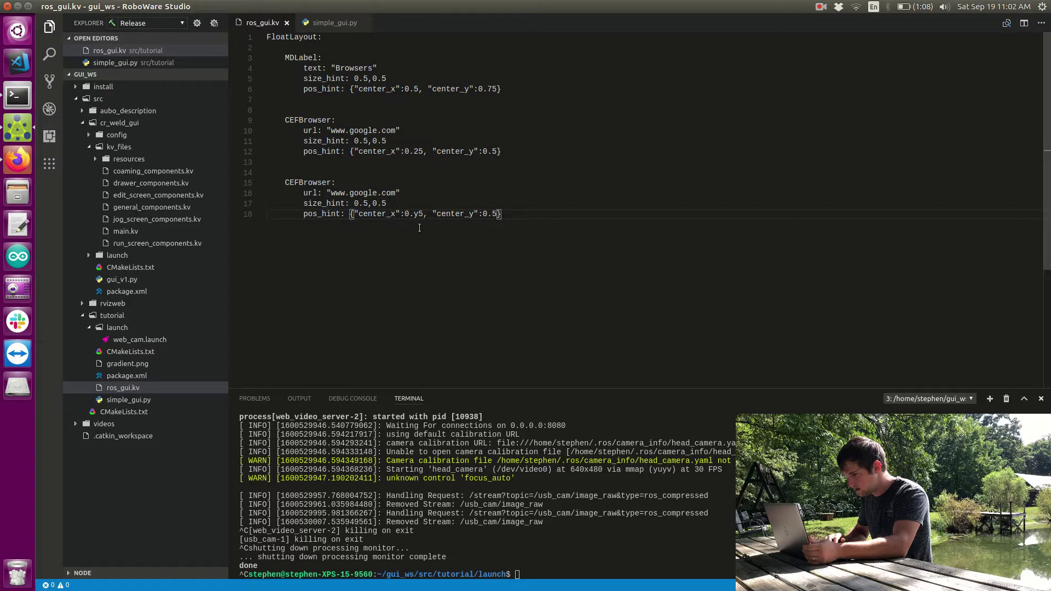
- Delete the second CEFBrowser block from ros_gui.kv and save
drag(419, 227, 272, 182)
key(BackSpace)
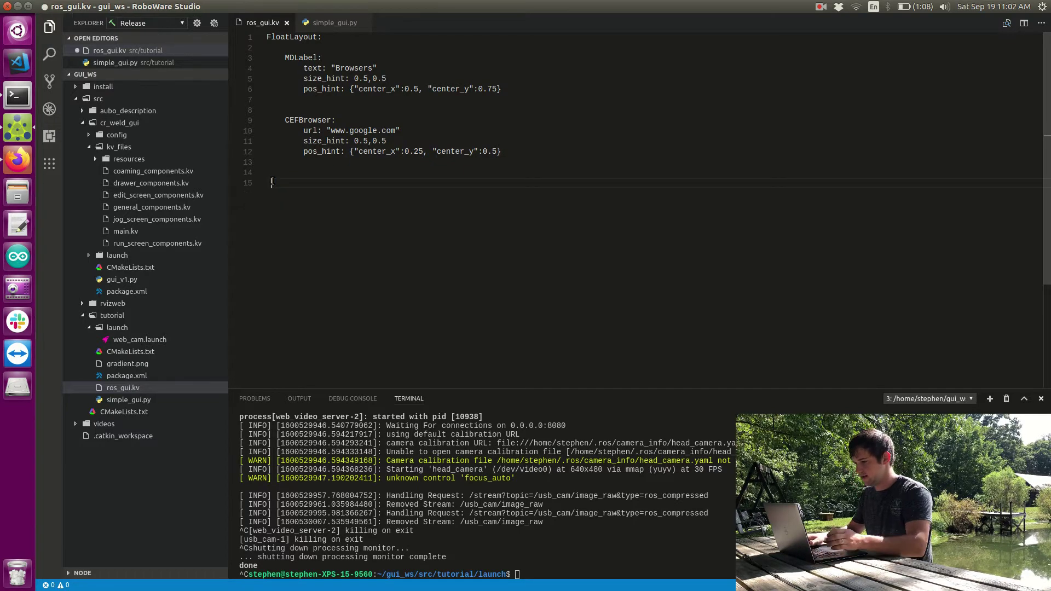
key(ctrl+s)
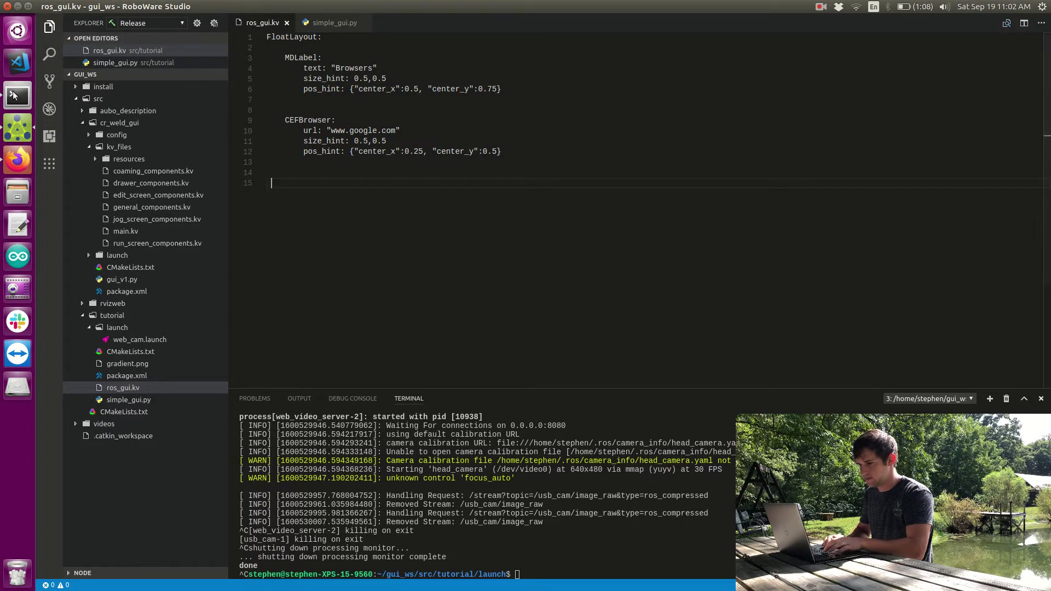
- Rerun simple_gui.py to preview the single Google browser, then close the Tutorial window
click(13, 95)
key(Up)
key(Return)
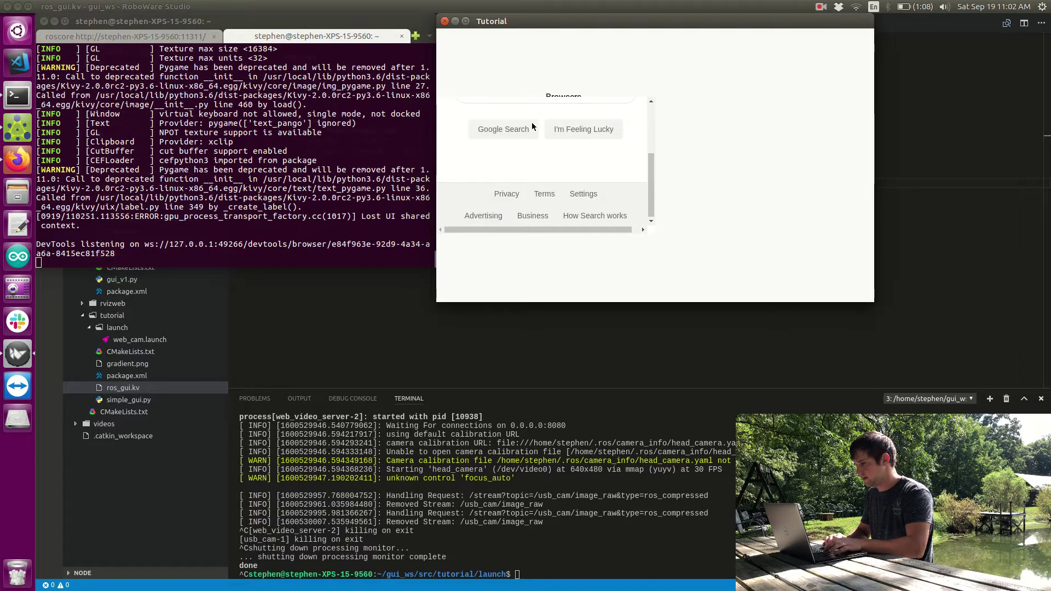
click(534, 128)
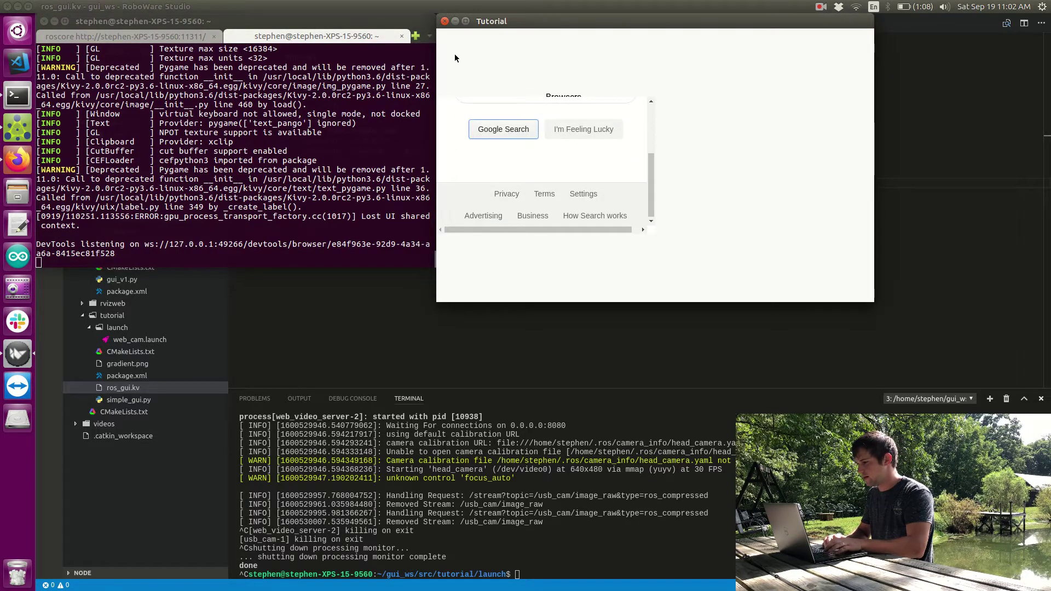
click(444, 23)
click(485, 140)
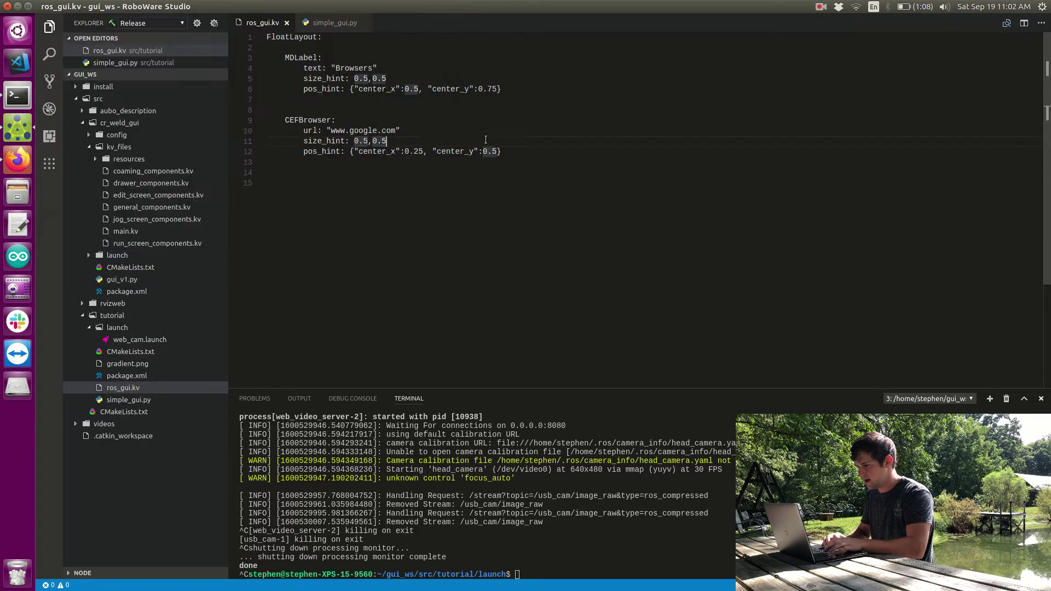
- Set the MDLabel size_hint to 0.3,0.25 and center_y to 0.9, then save ros_gui.kv
click(366, 79)
text(2)
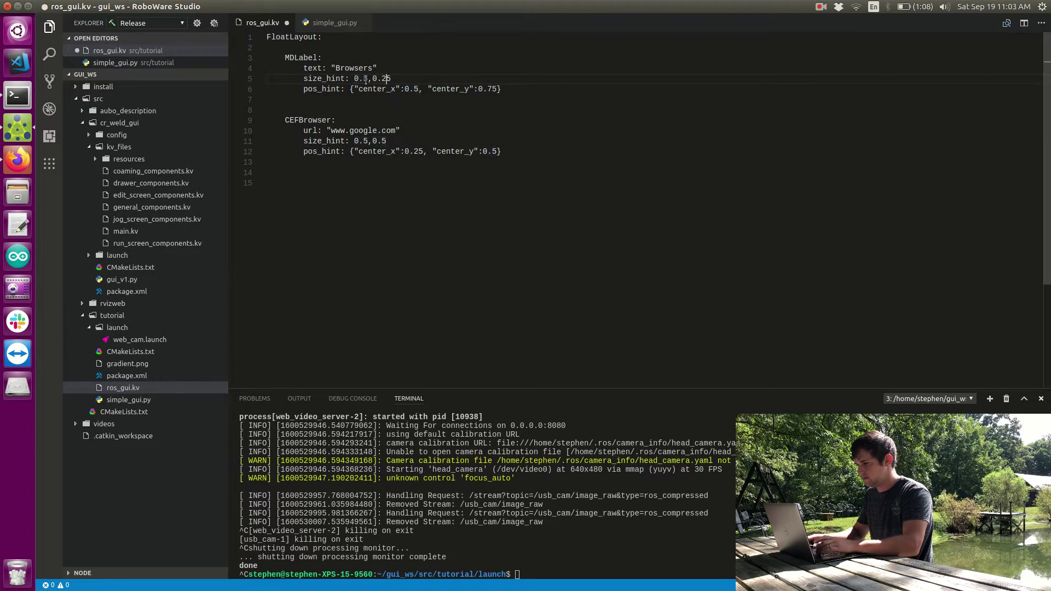
double_click(367, 78)
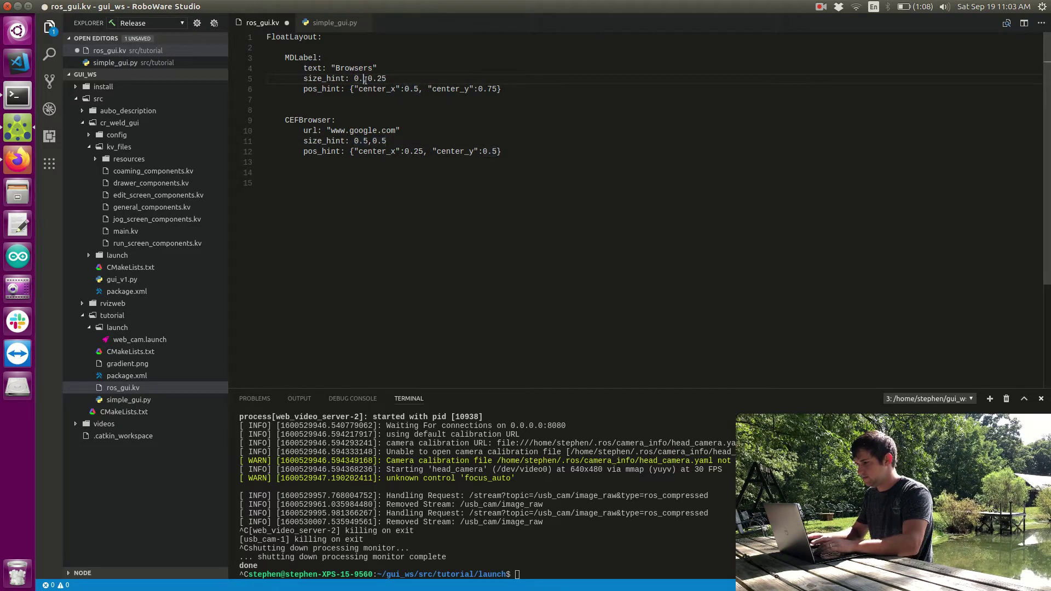
text(3)
double_click(496, 90)
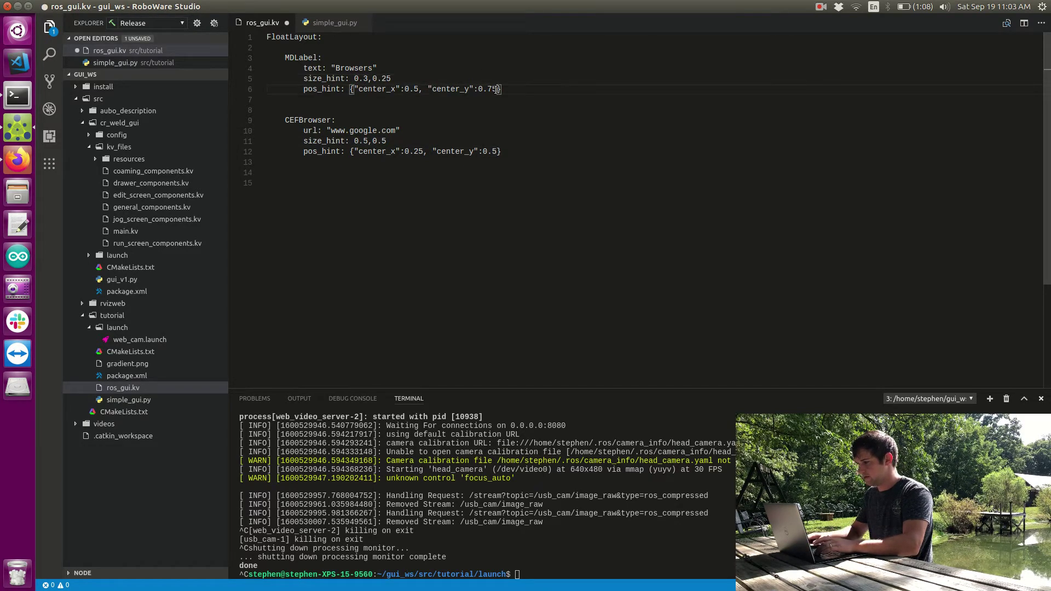
text(9)
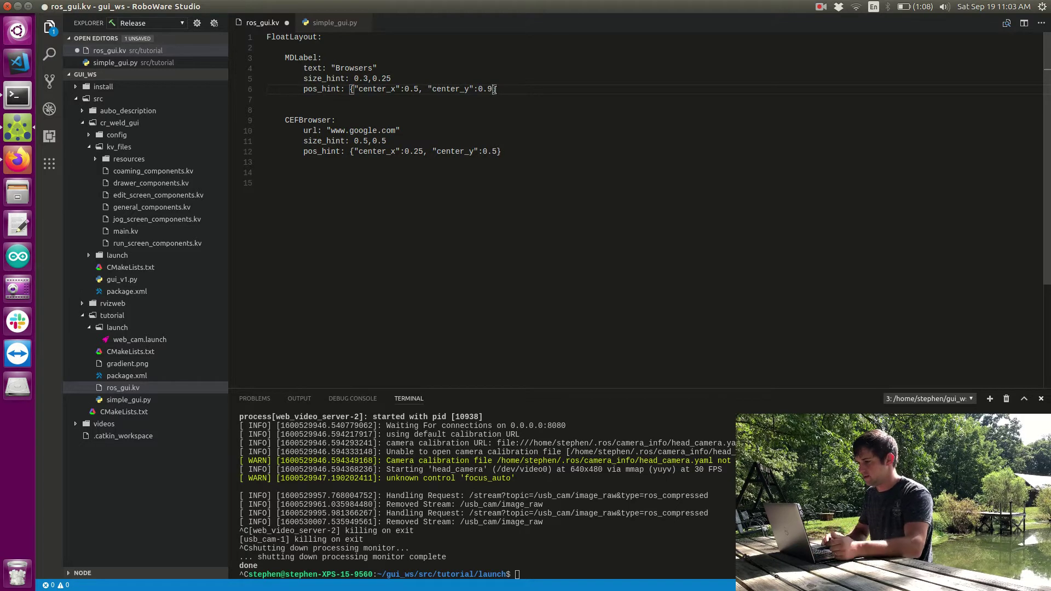
key(ctrl+s)
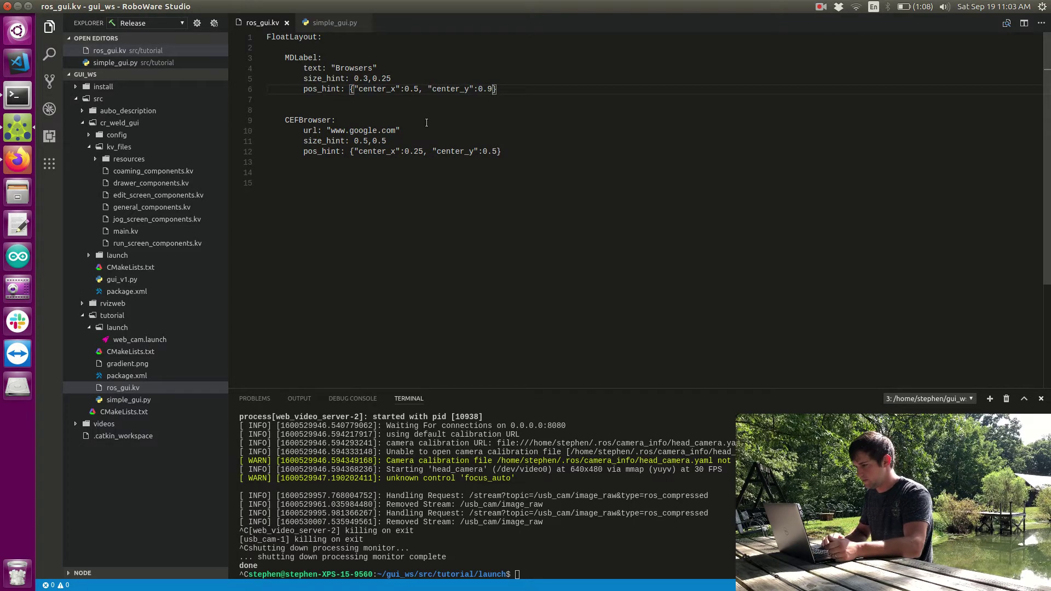
- Duplicate the CEFBrowser block, set the copy's center_x to 0.75, and save
drag(355, 163, 260, 120)
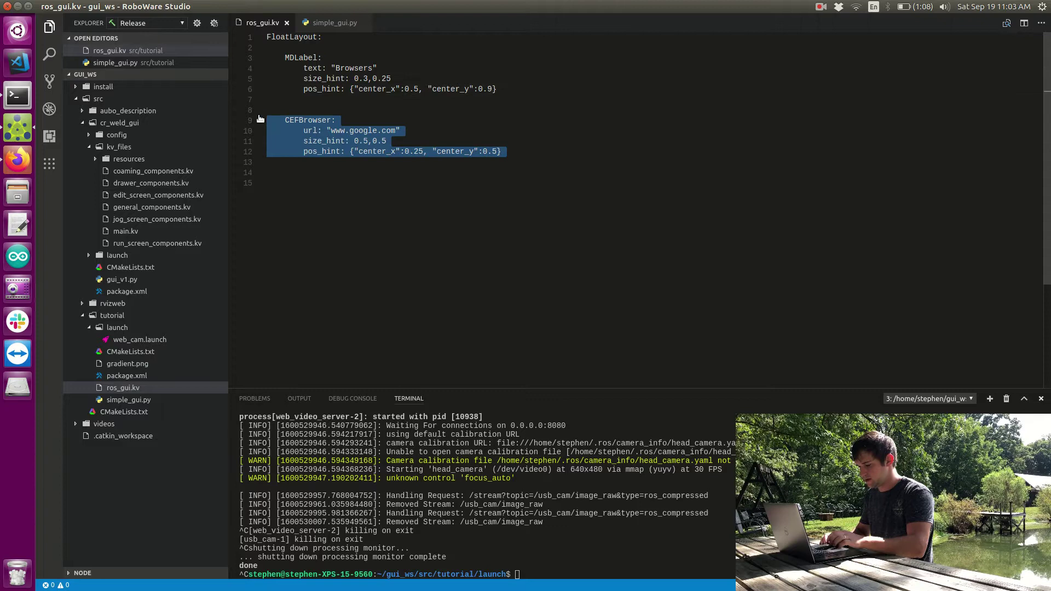
key(ctrl+c)
key(ctrl+End)
key(ctrl+v)
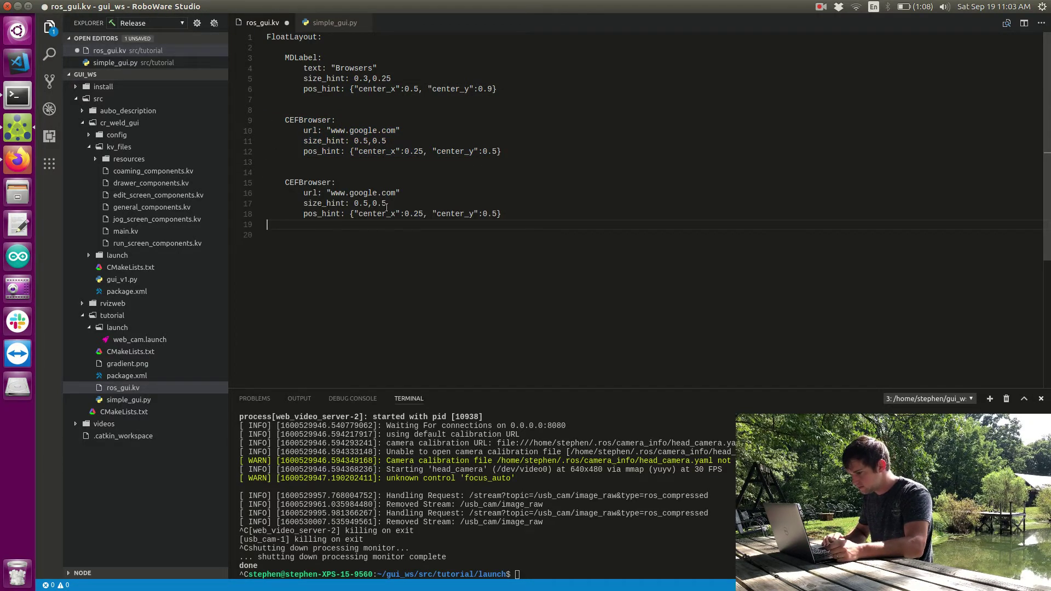
click(420, 215)
key(BackSpace)
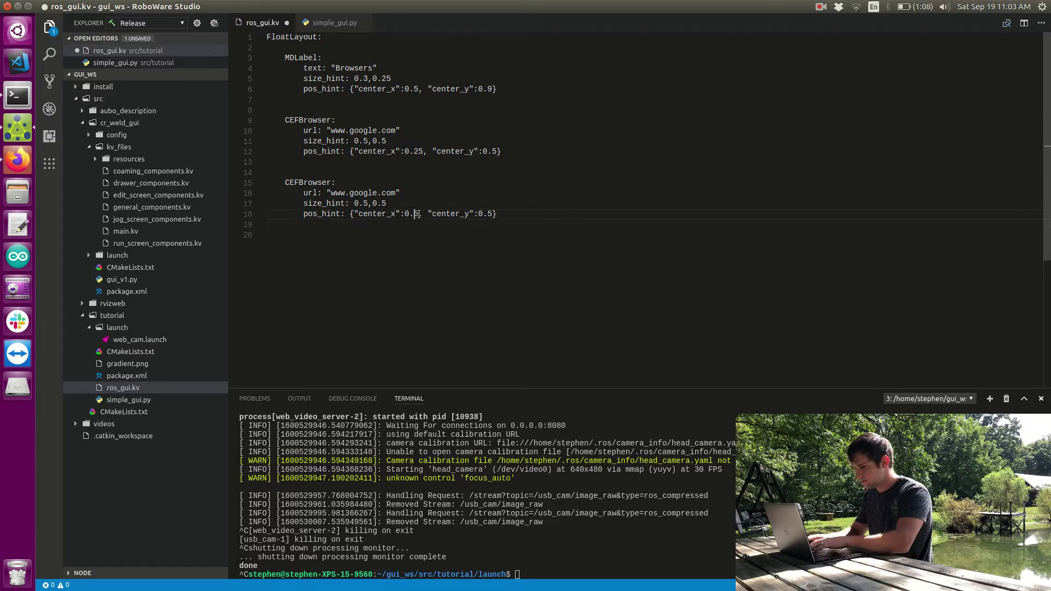
text(7)
key(ctrl+s)
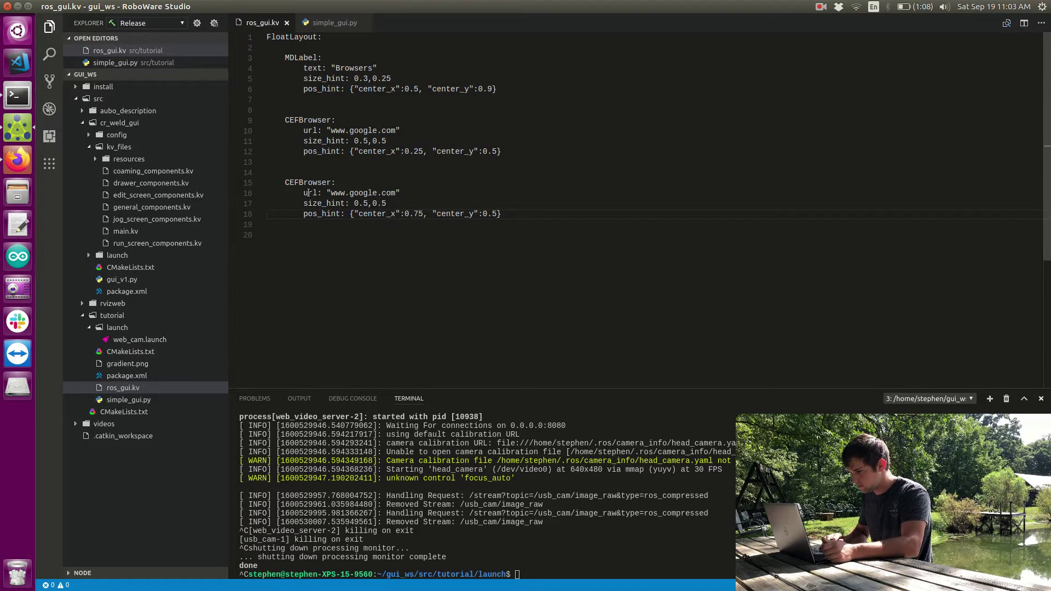
- Relaunch simple_gui.py from the terminal and resize, then maximize, the Tutorial window
click(17, 95)
key(Up)
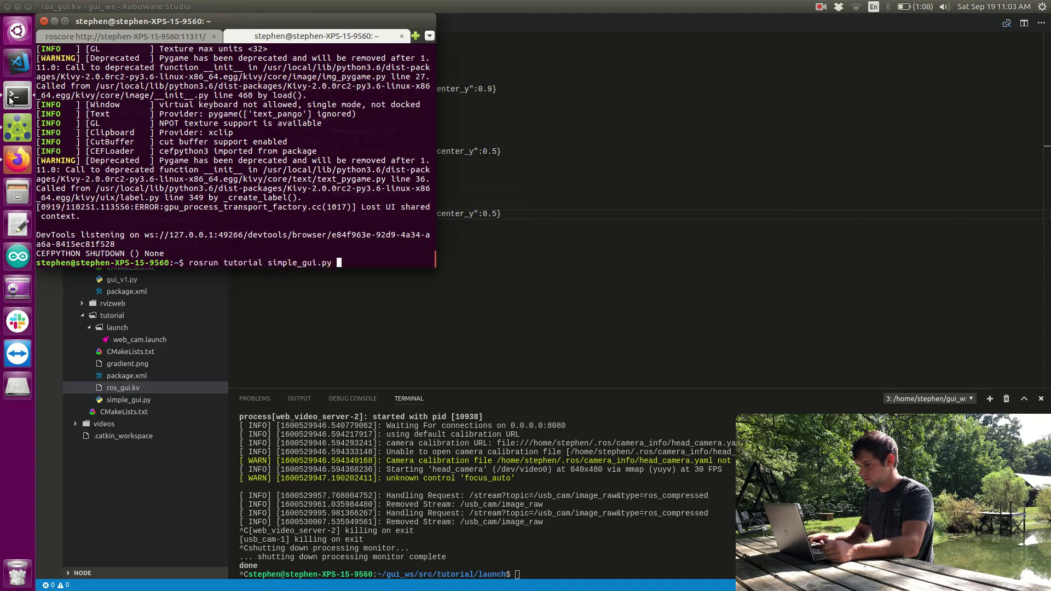
key(Return)
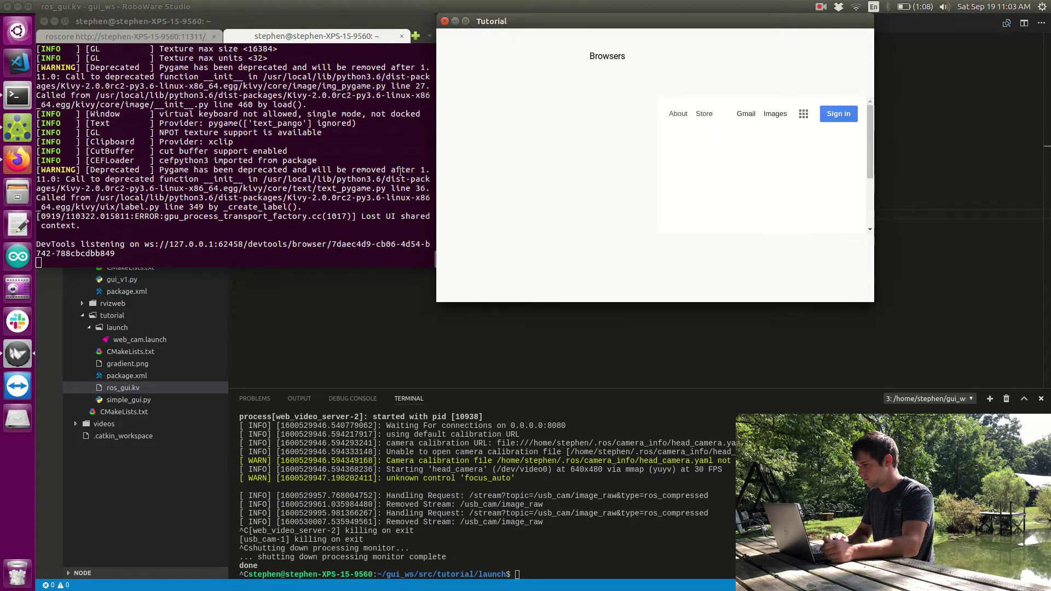
double_click(449, 21)
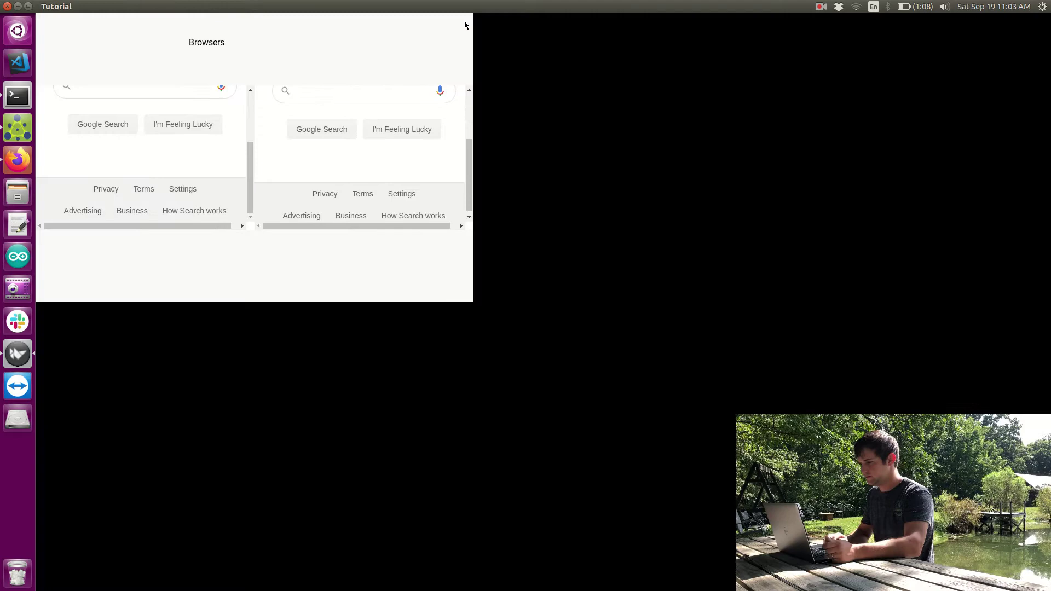
click(29, 8)
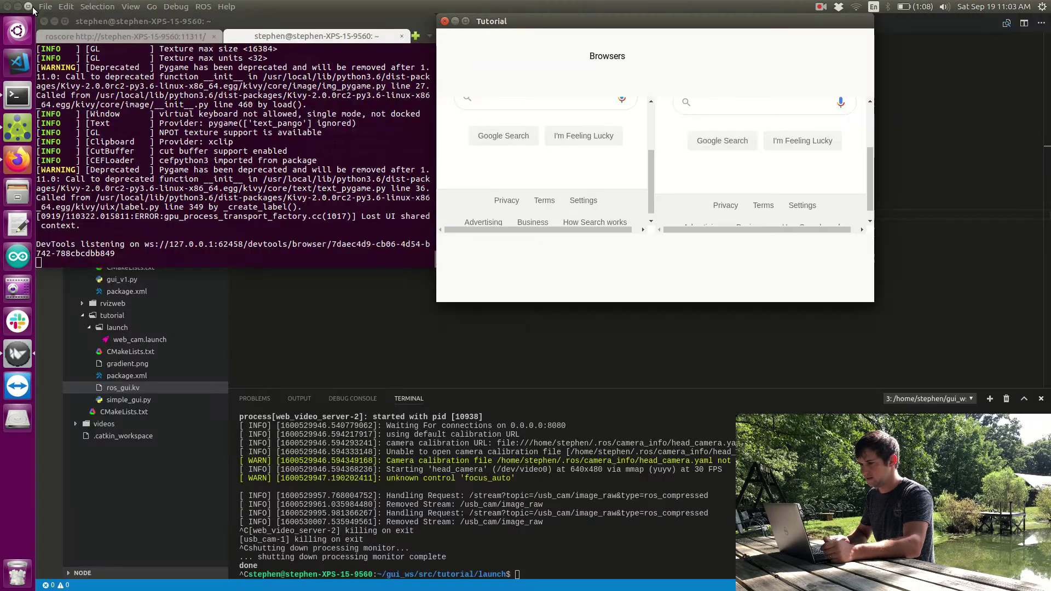
drag(438, 301, 94, 453)
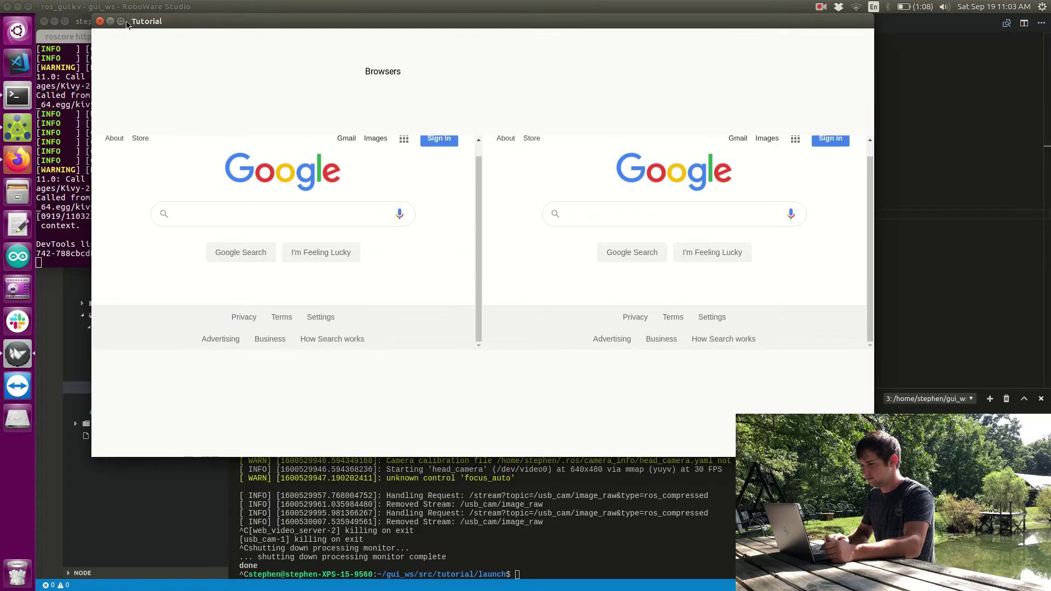
double_click(126, 20)
text(dog)
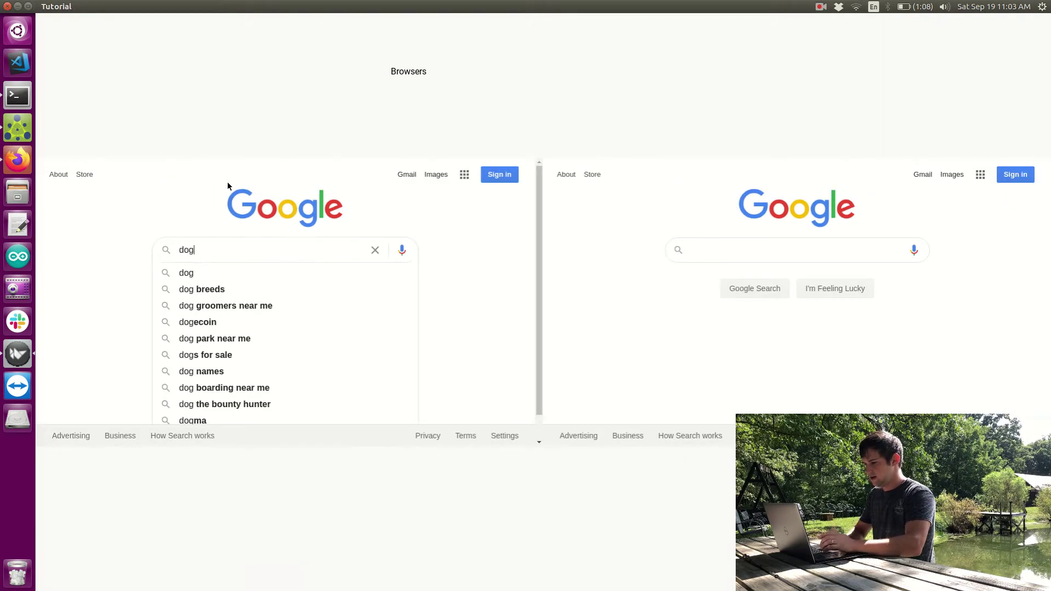
- Search 'dog' in the left browser and 'fish' in the right, then close the app
key(Return)
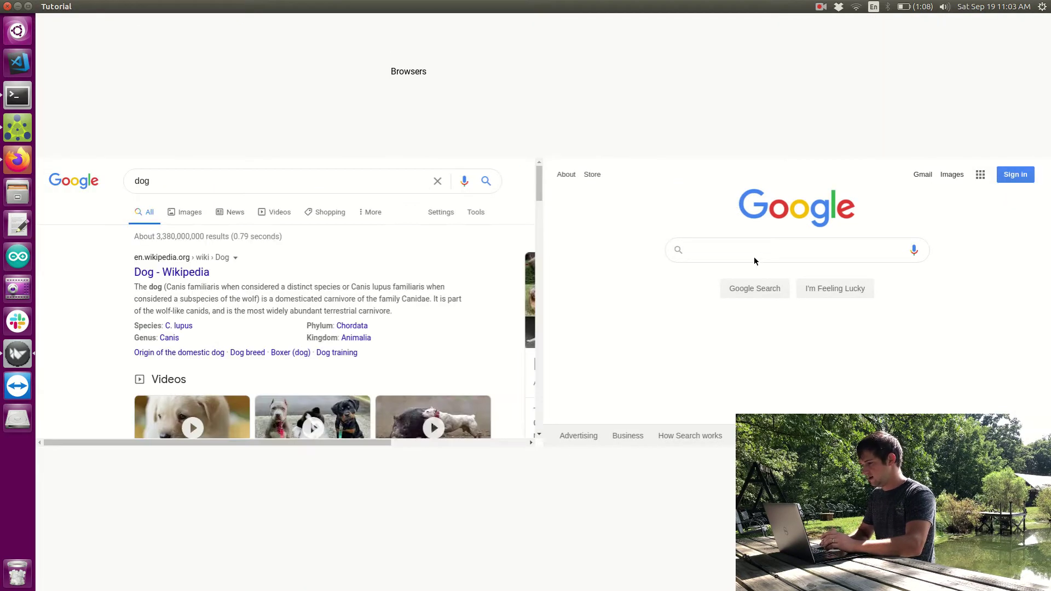
click(754, 257)
text(fish)
key(Return)
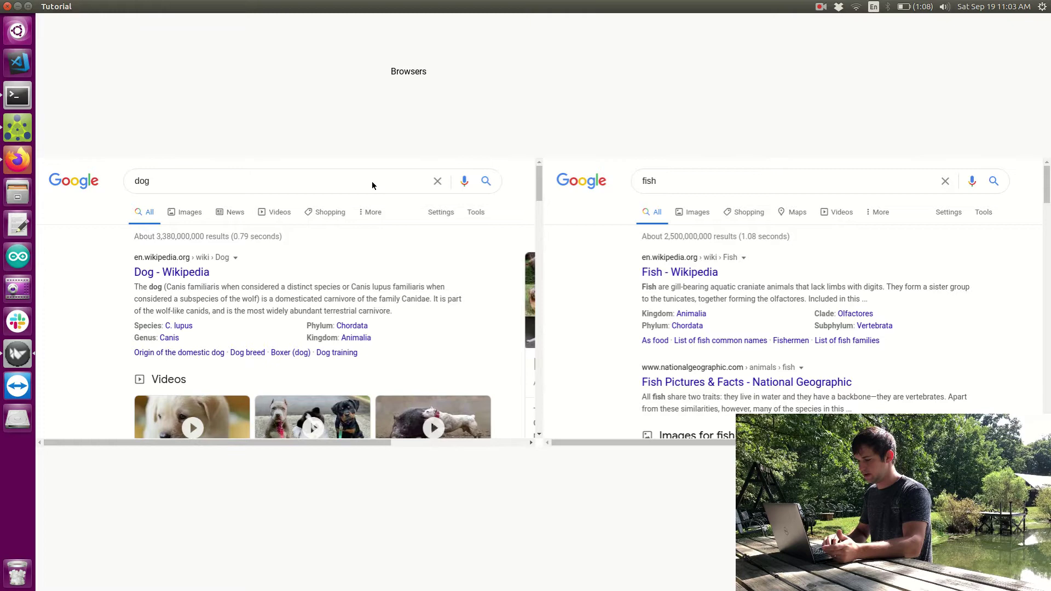
click(6, 6)
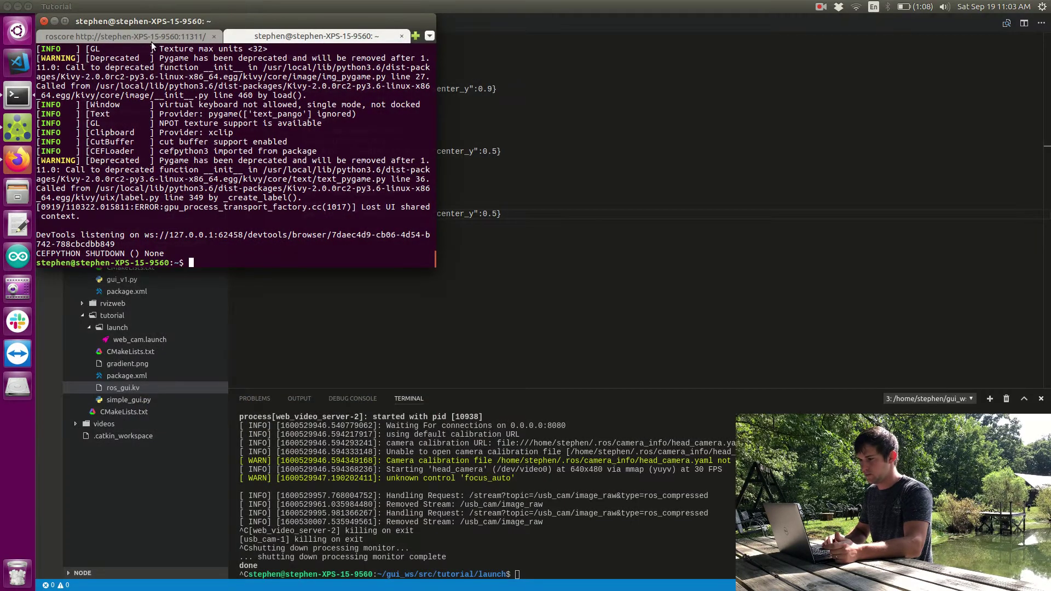
- Show the usb_cam ROS Wiki page in Firefox, highlighting /dev/video0 and image_raw
click(600, 137)
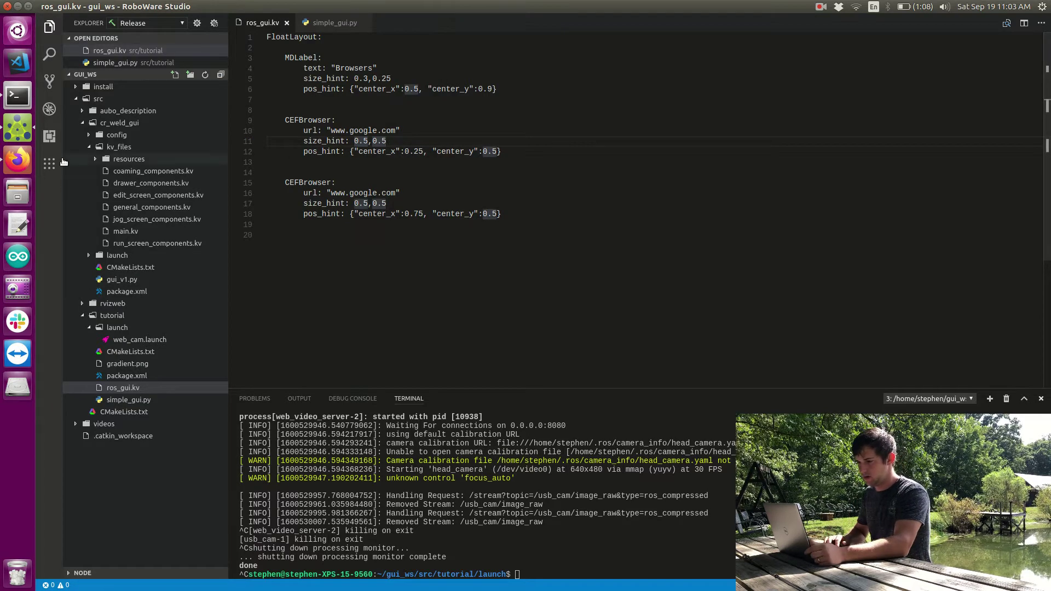
click(25, 163)
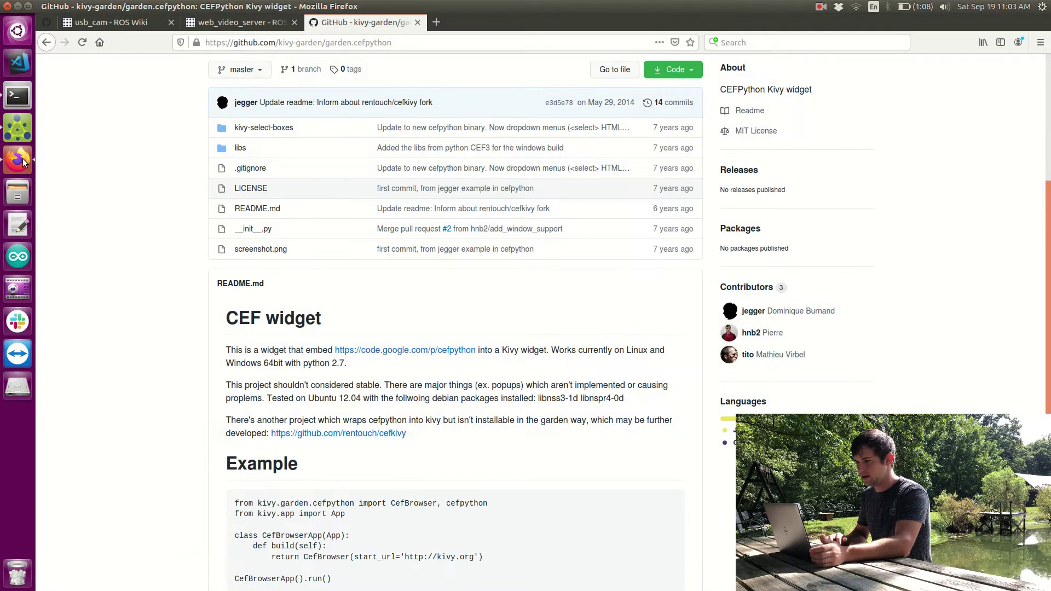
click(96, 25)
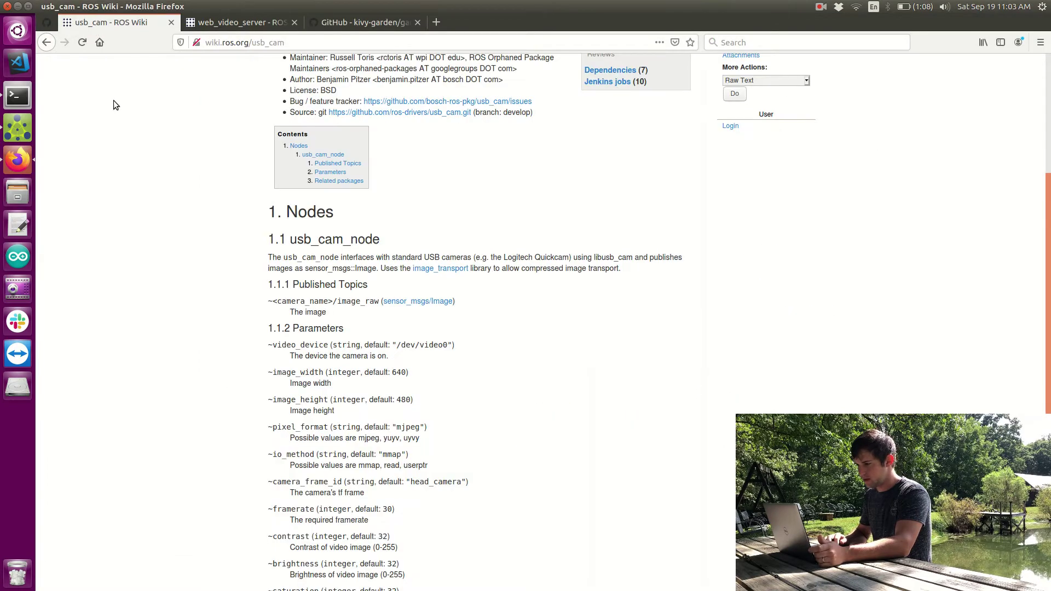
scroll(128, 169, up, 5)
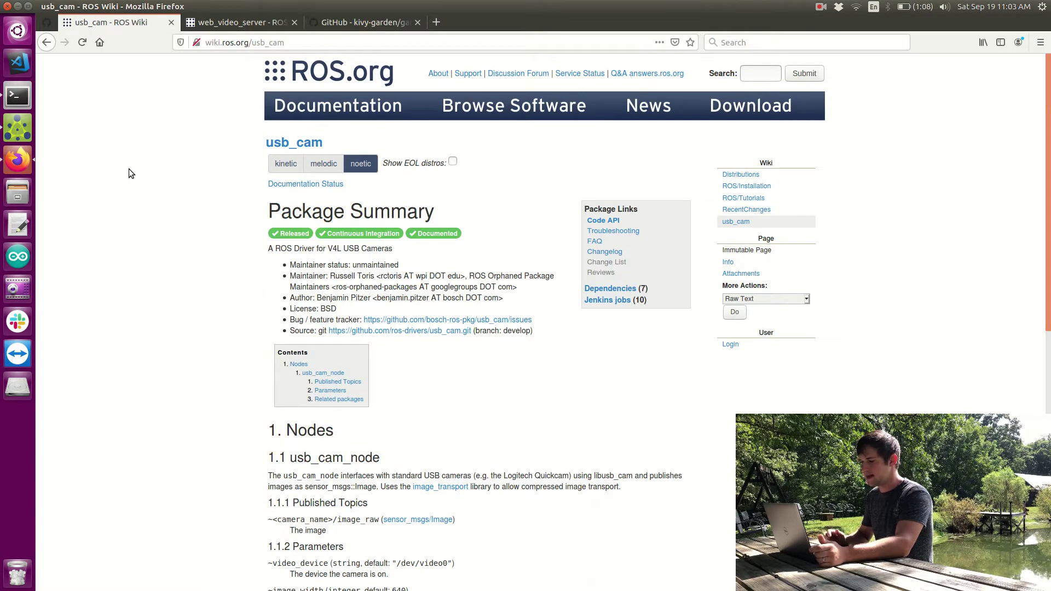
scroll(129, 169, down, 5)
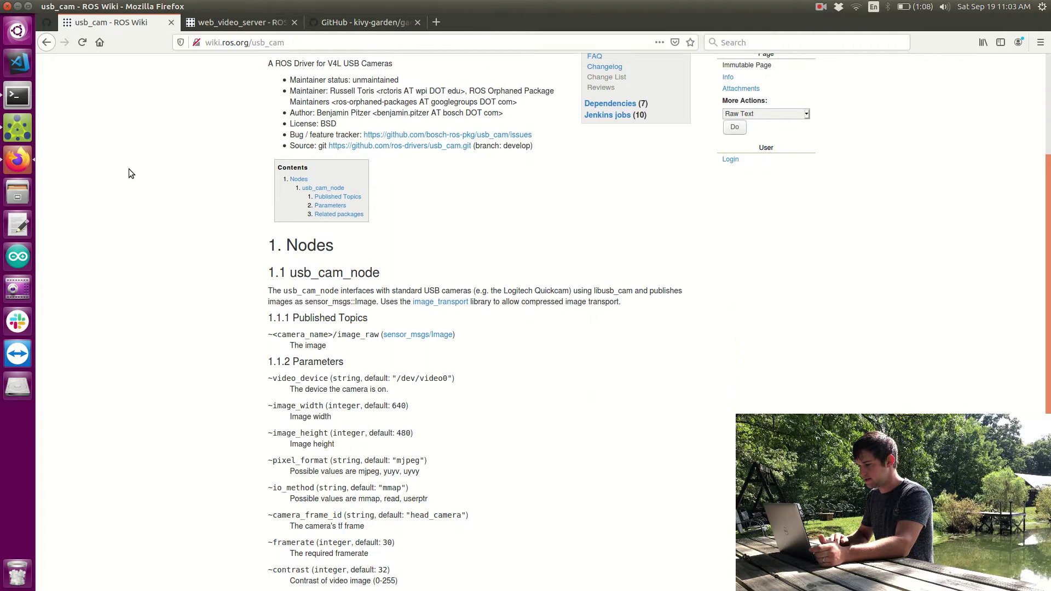
scroll(129, 174, down, 2)
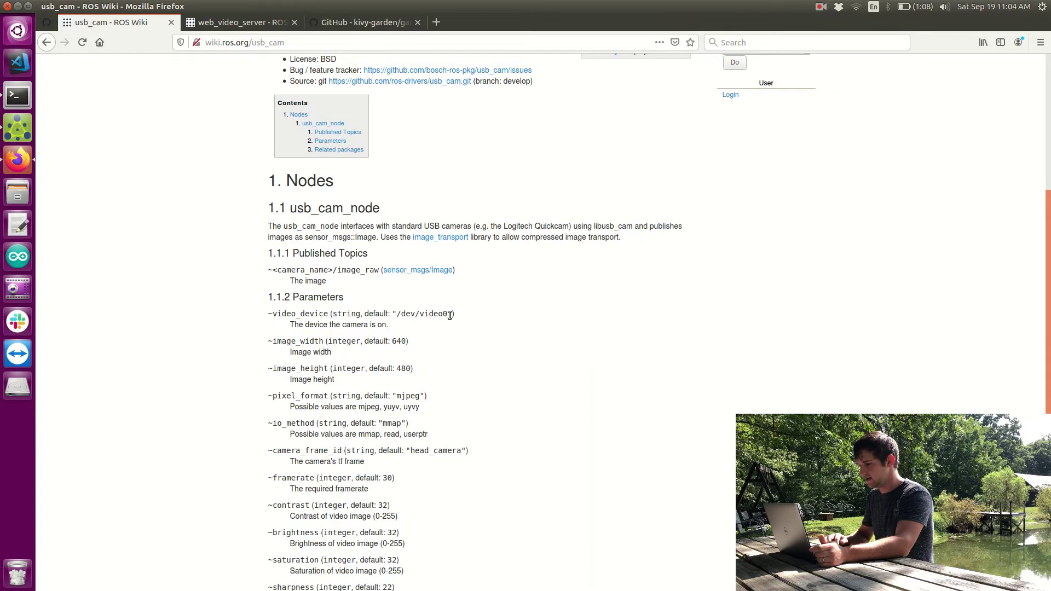
drag(449, 315, 397, 315)
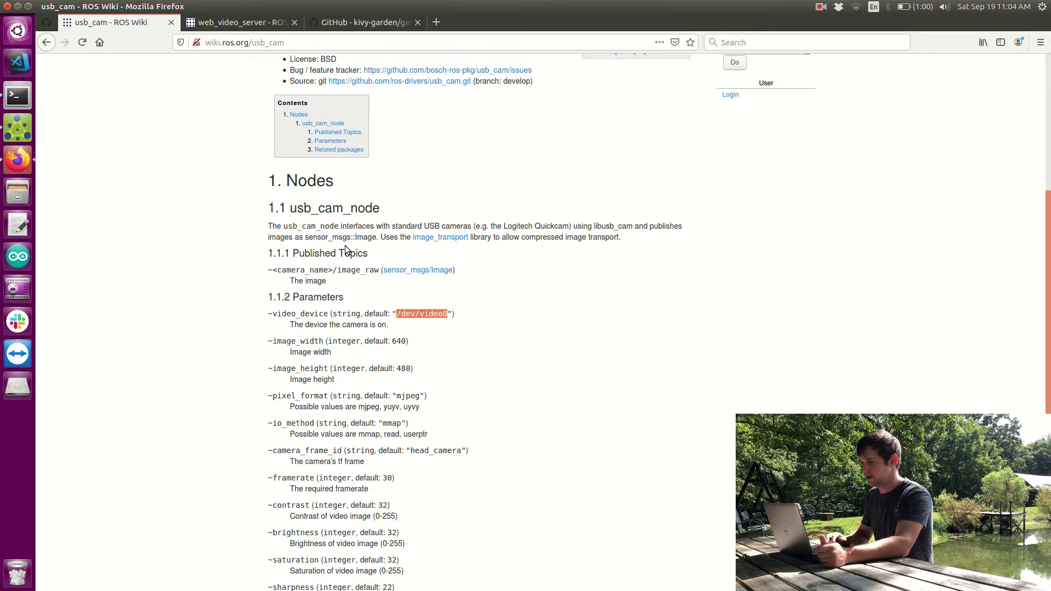
click(204, 197)
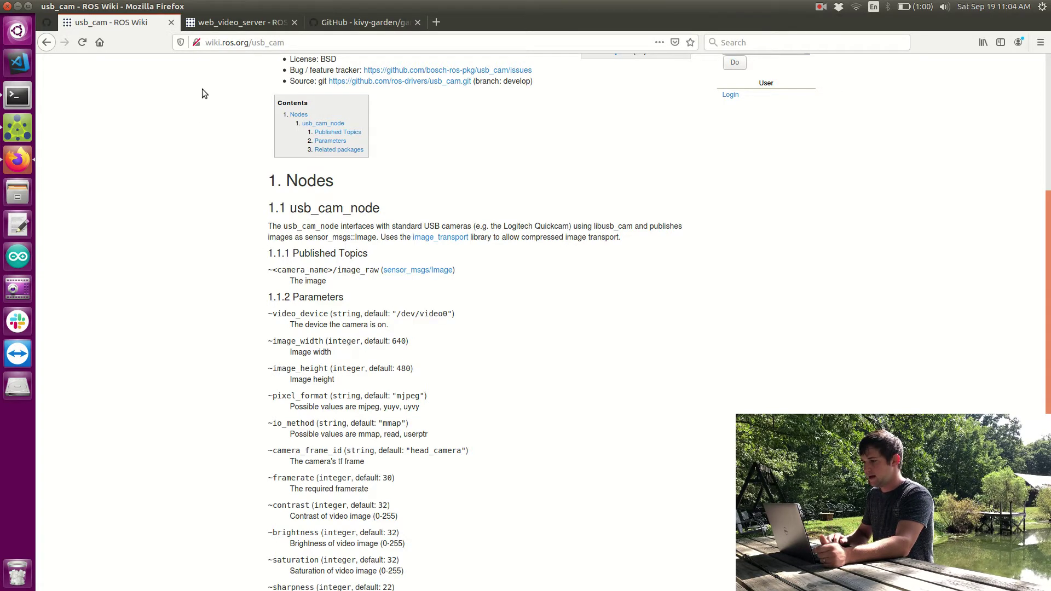
scroll(215, 230, down, 4)
scroll(215, 230, up, 1)
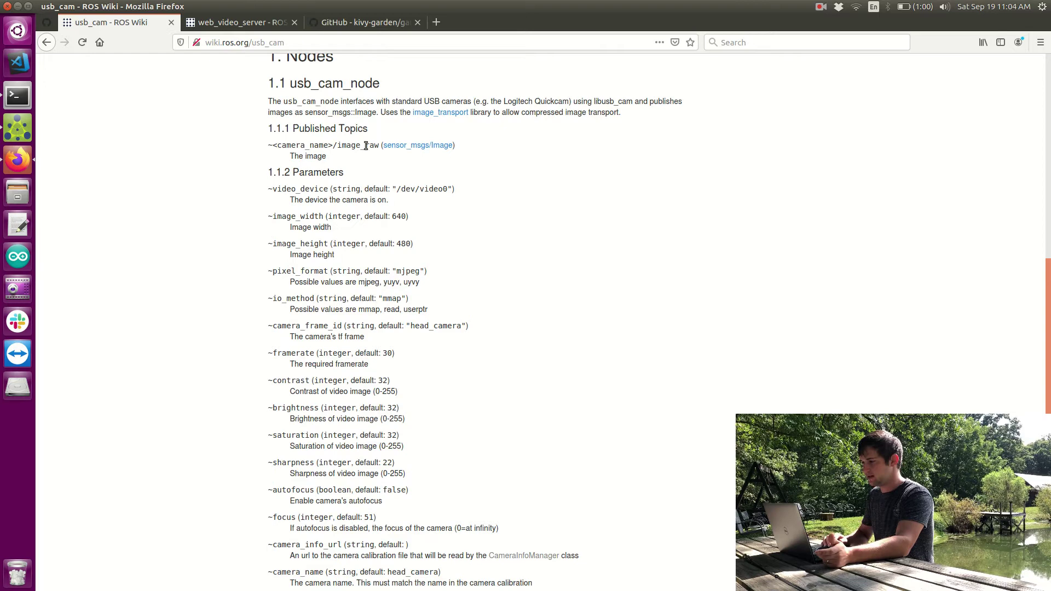
double_click(366, 146)
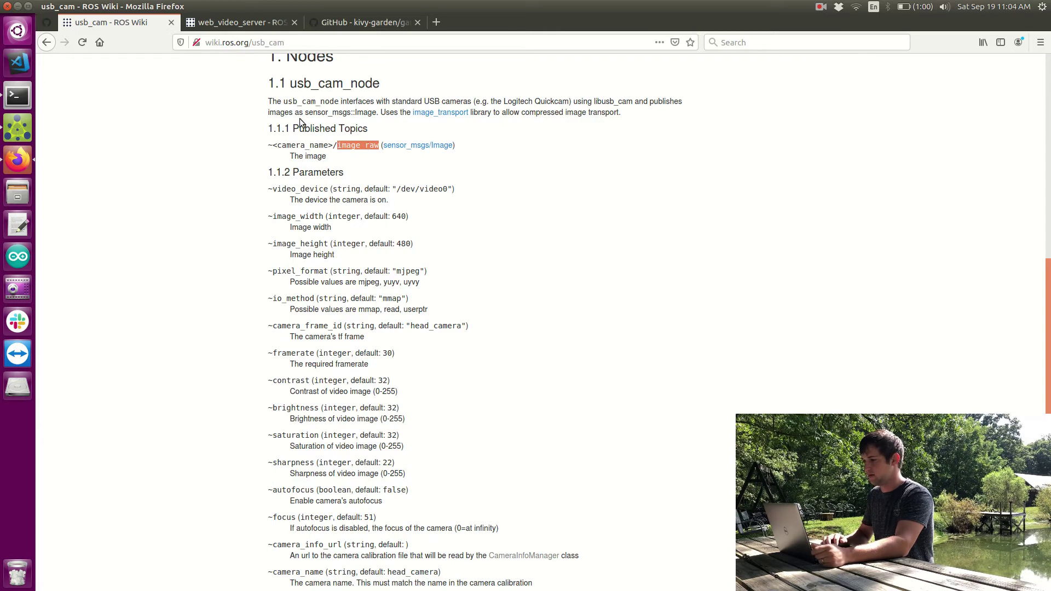
- Switch to the web_video_server wiki and highlight /usb_cam/image_raw/compressed in section 2.6
click(234, 23)
scroll(211, 195, up, 5)
scroll(210, 194, up, 5)
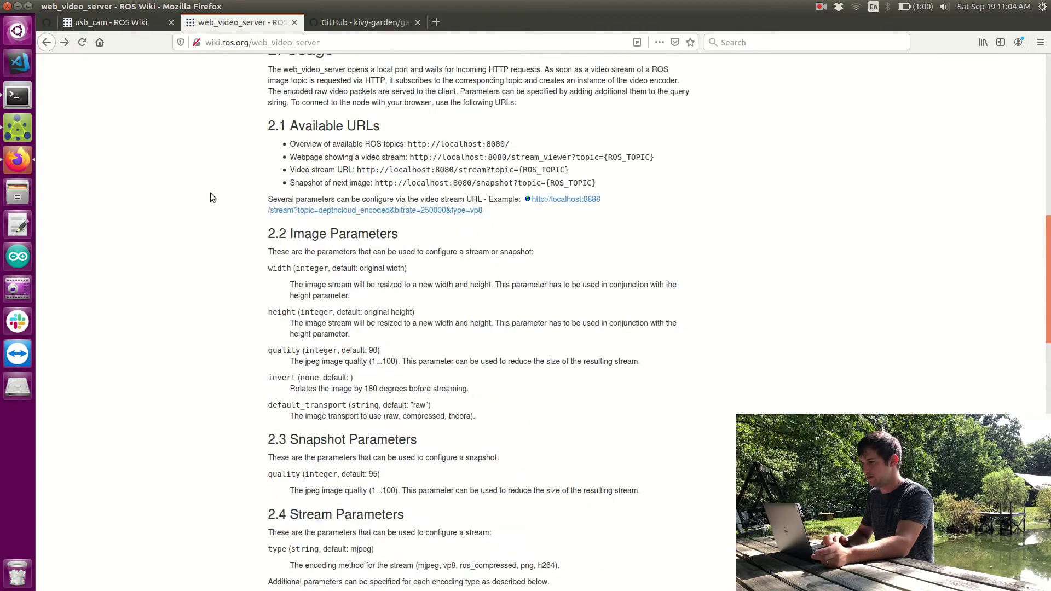
scroll(211, 193, up, 5)
scroll(211, 197, down, 1)
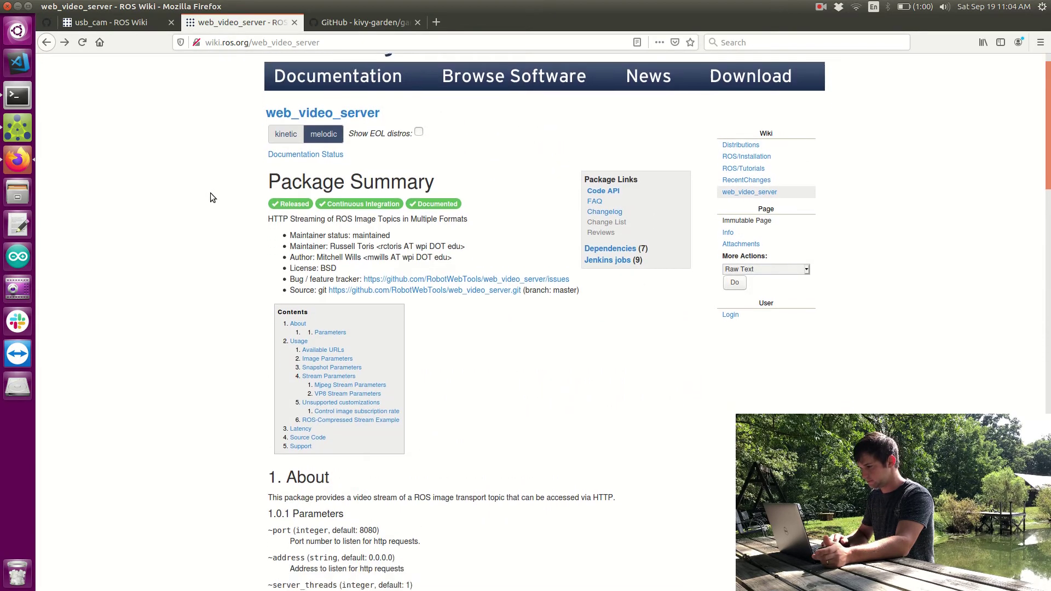
scroll(215, 257, down, 7)
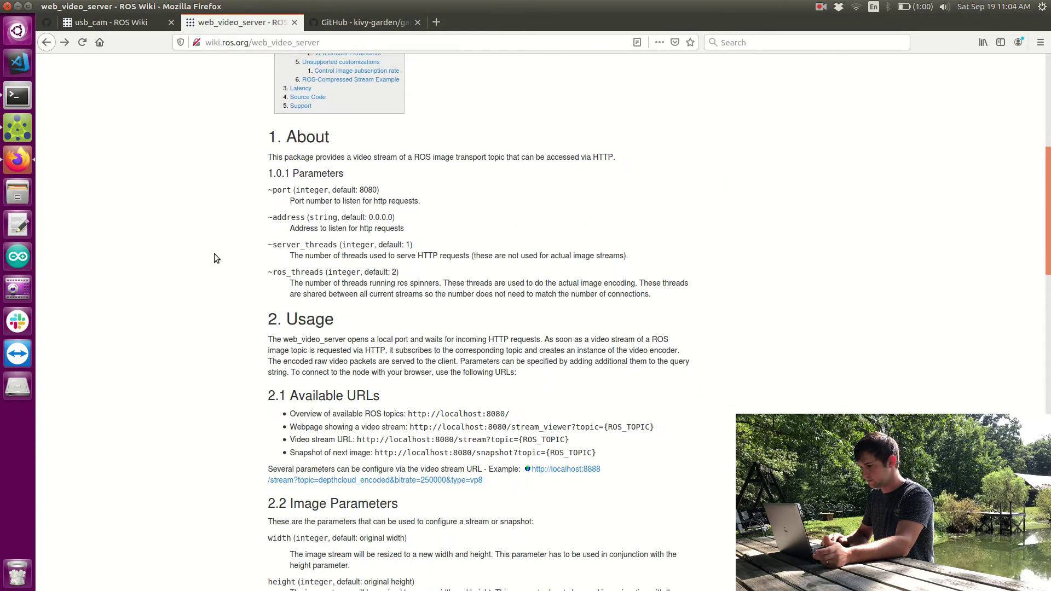
scroll(214, 258, down, 2)
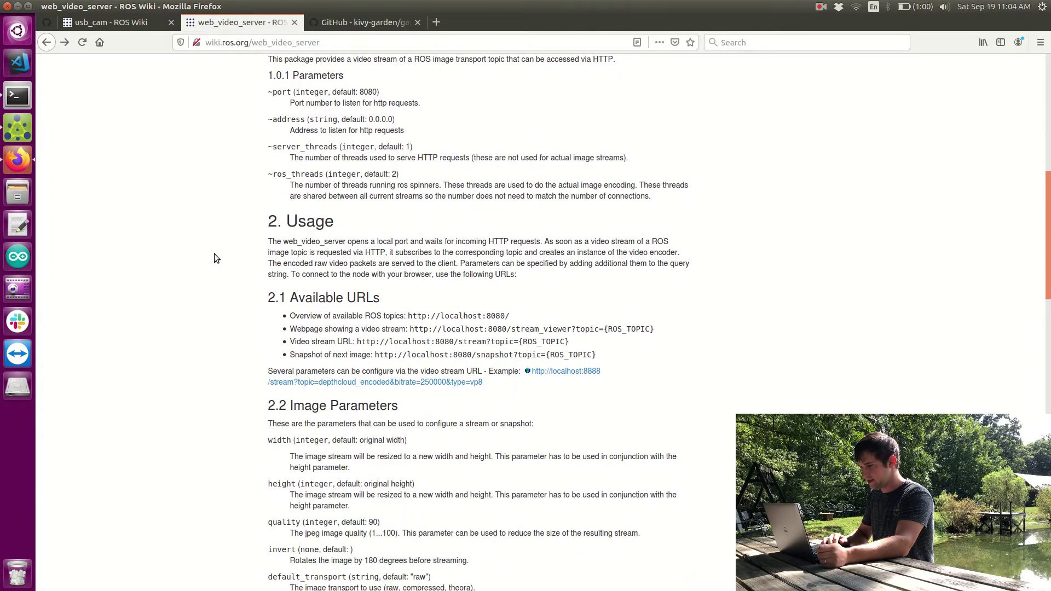
scroll(215, 258, down, 4)
scroll(214, 258, down, 1)
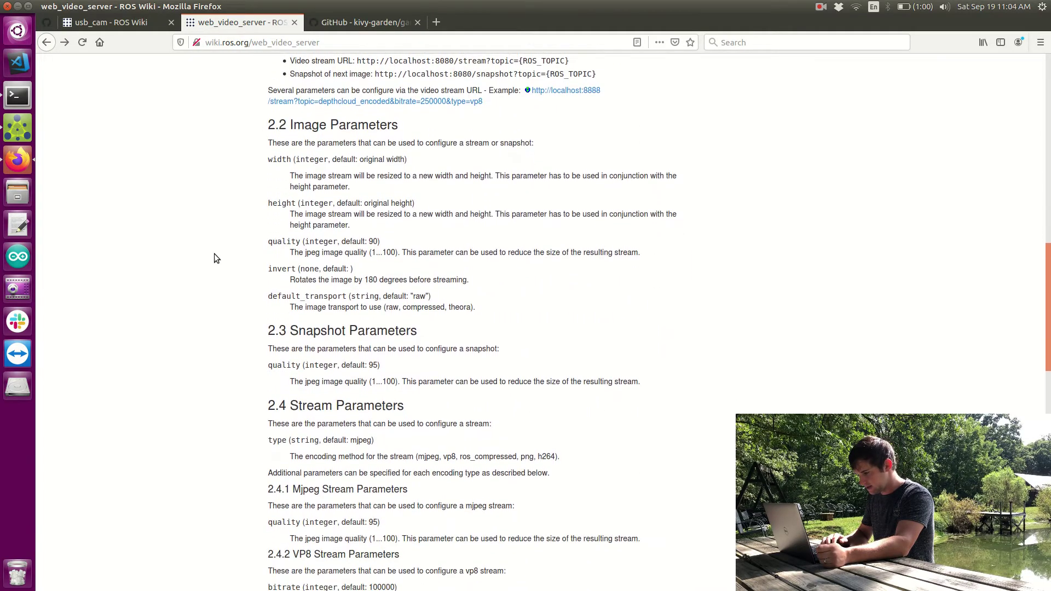
scroll(214, 258, down, 6)
scroll(215, 258, down, 3)
scroll(215, 259, down, 1)
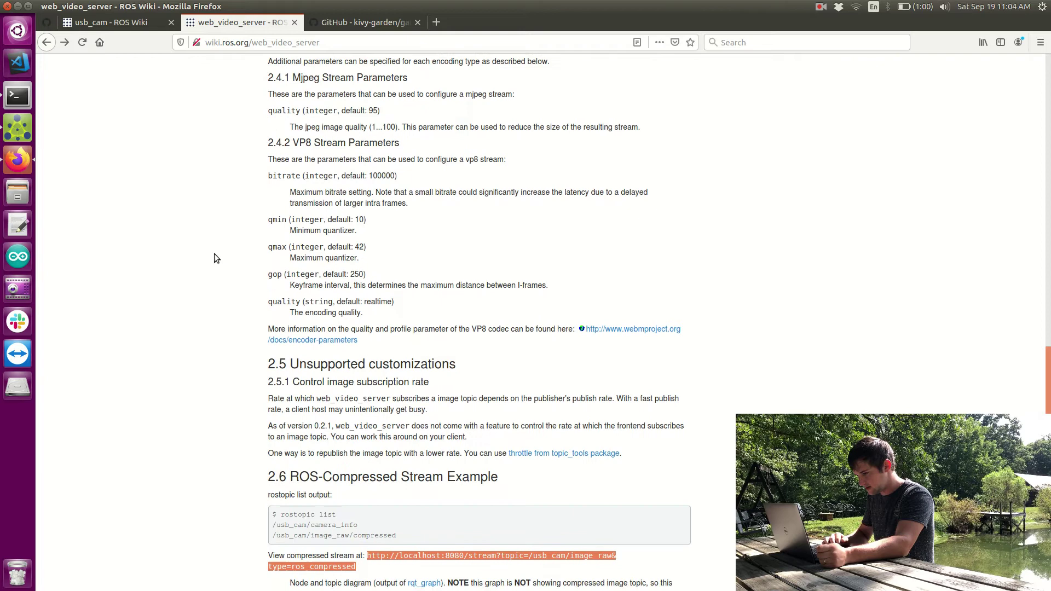
scroll(215, 259, down, 3)
scroll(214, 258, down, 2)
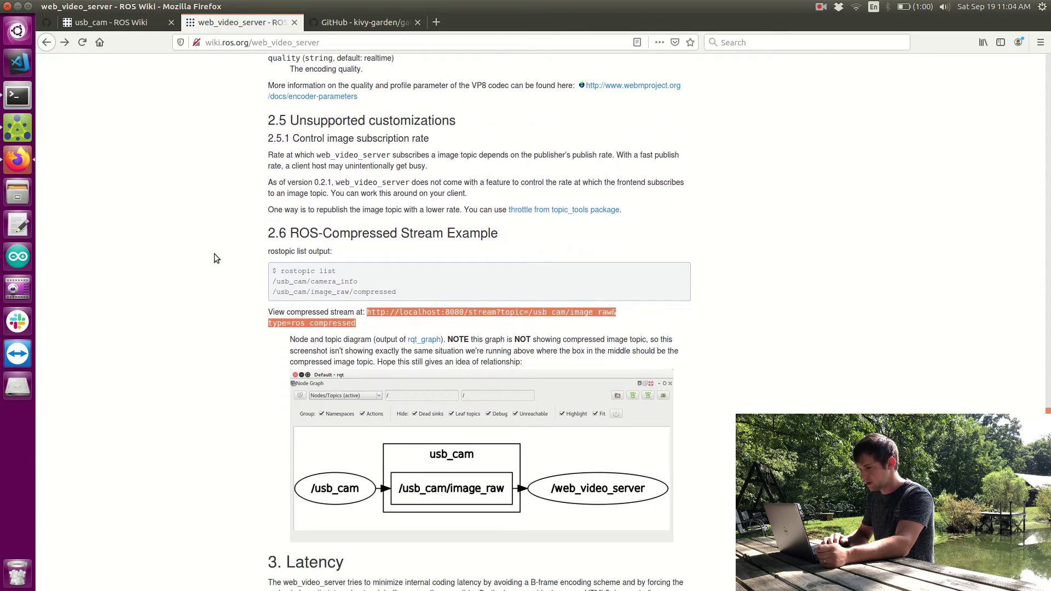
drag(280, 292, 389, 292)
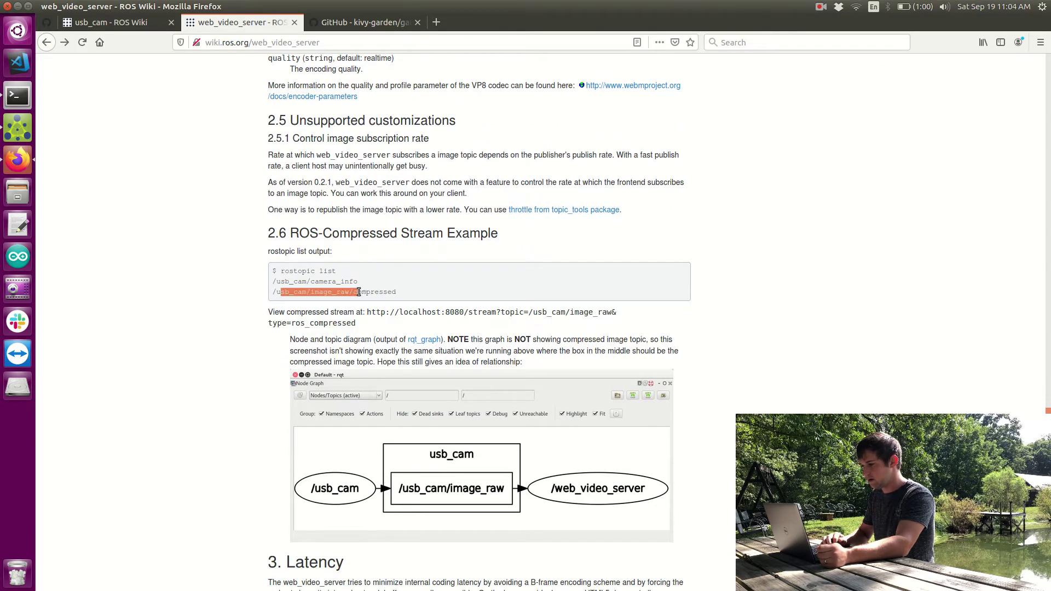
click(252, 310)
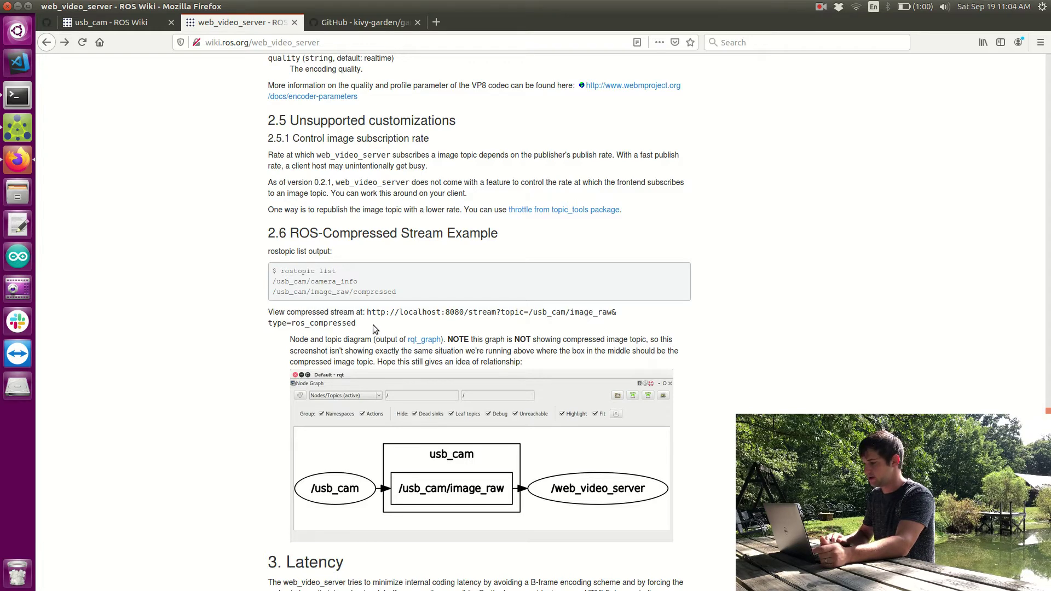
- Open web_cam.launch and inspect the usb_cam node and its video_device value video0
click(17, 130)
mouse_move(139, 329)
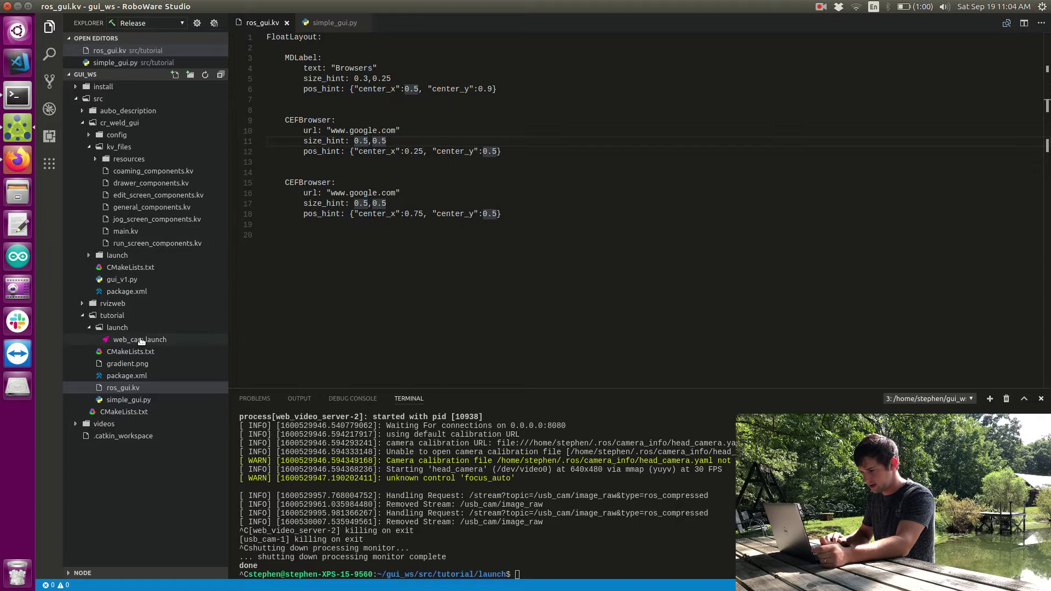
click(140, 340)
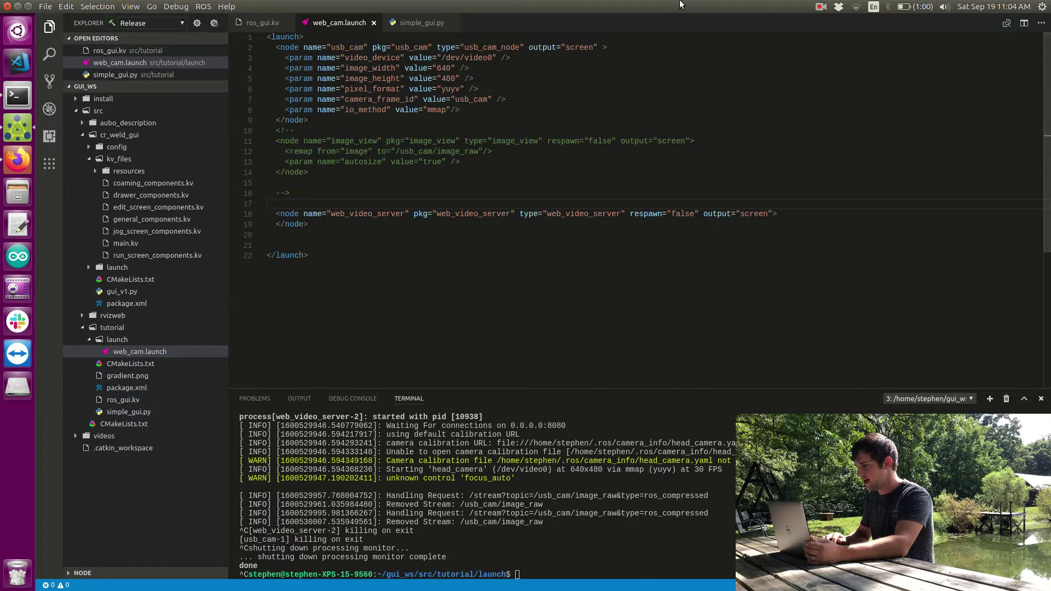
double_click(345, 47)
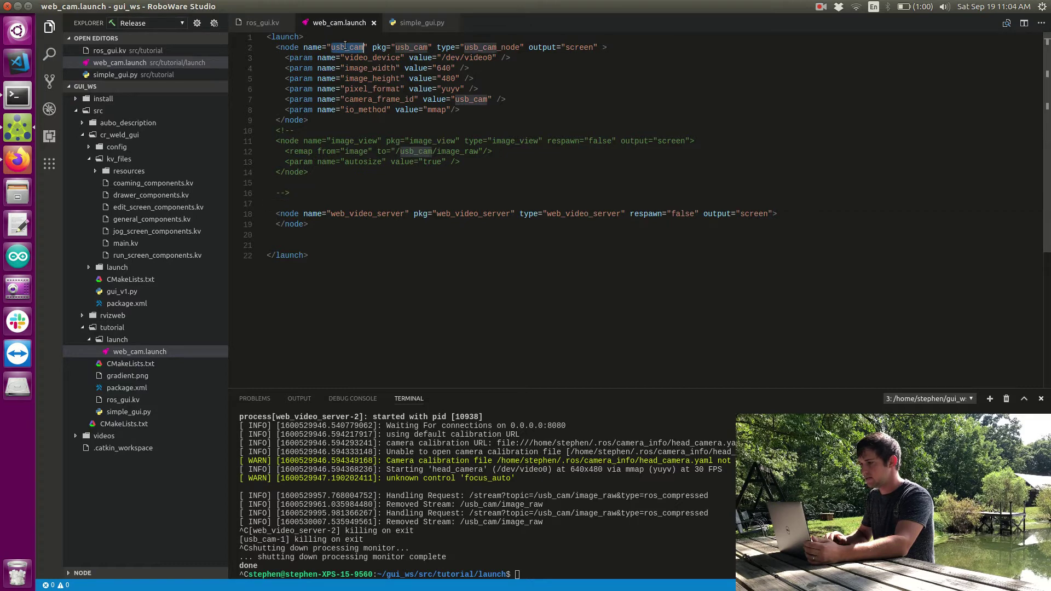
double_click(372, 59)
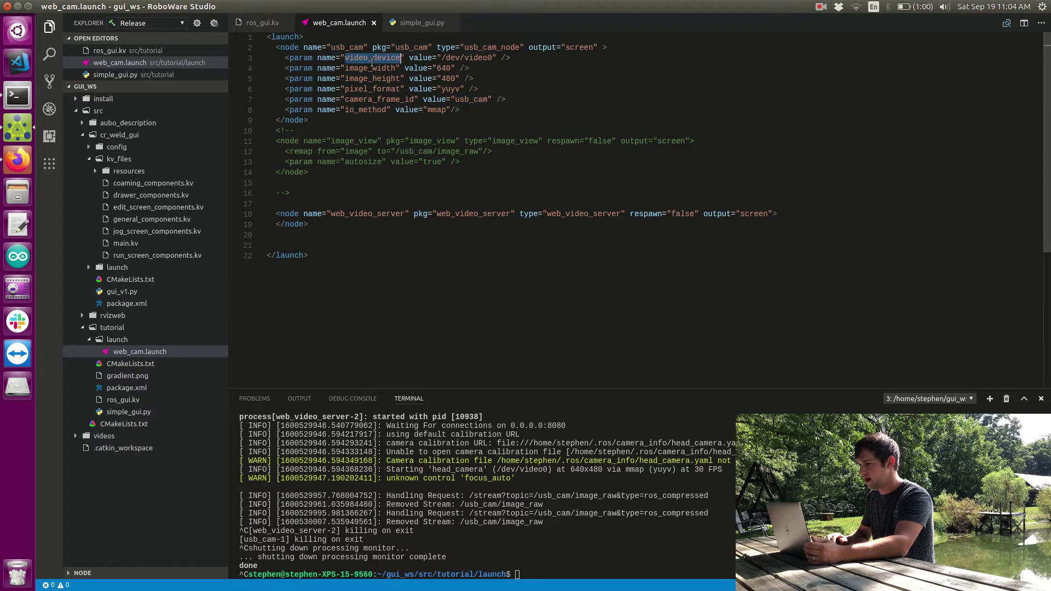
double_click(477, 57)
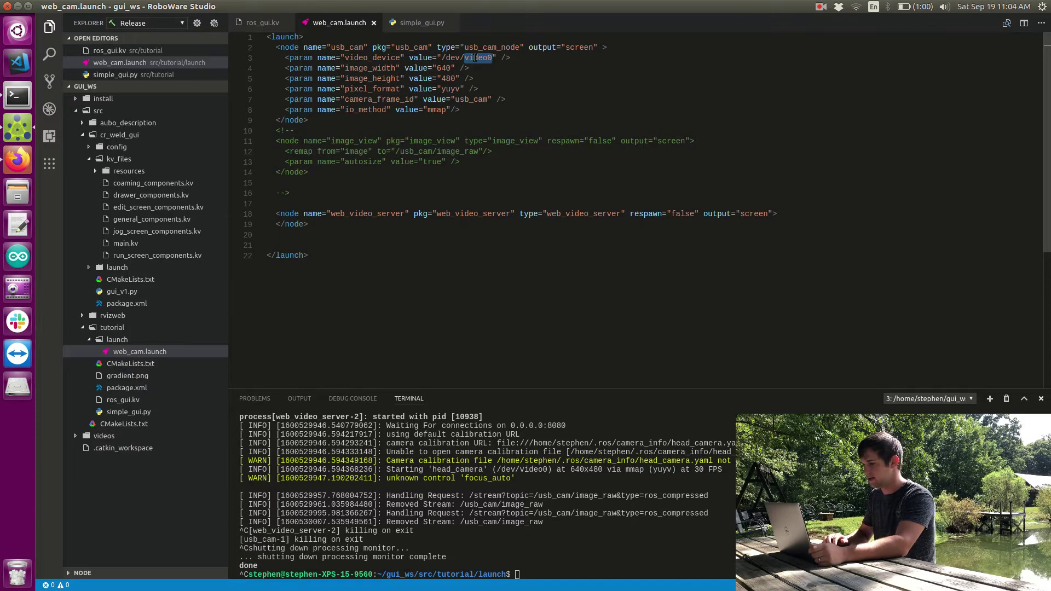
- Review the image_view and web_video_server nodes, then run web_cam.launch from the Explorer
double_click(364, 141)
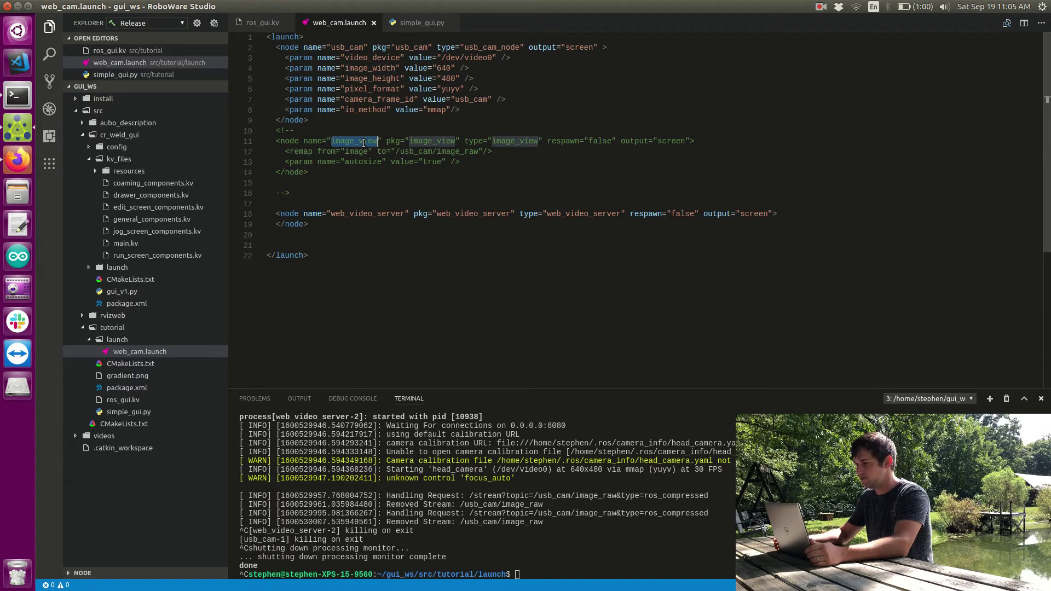
click(367, 193)
double_click(355, 141)
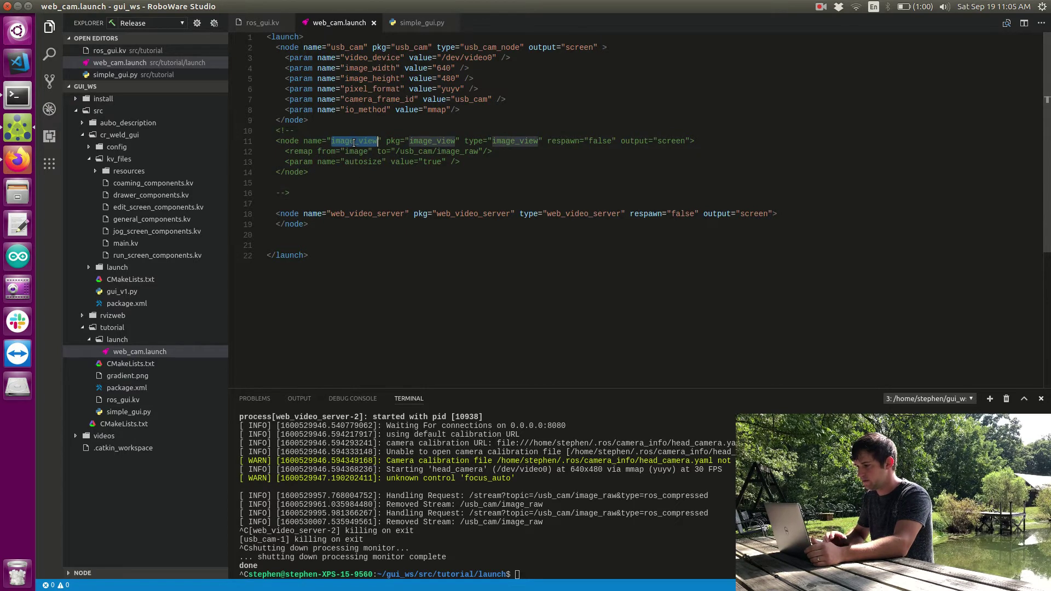
click(332, 235)
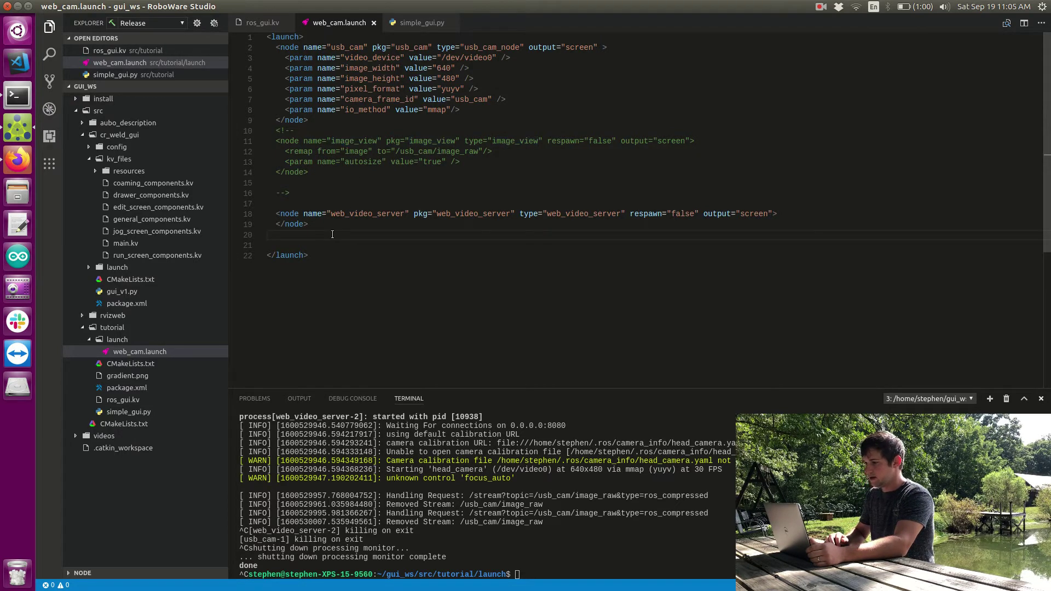
double_click(347, 213)
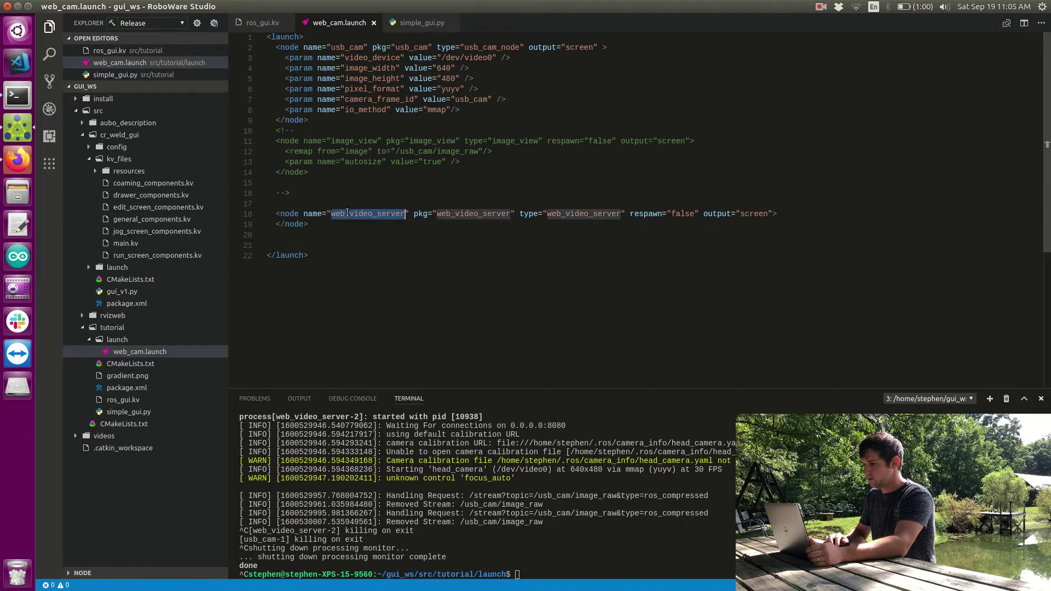
click(355, 226)
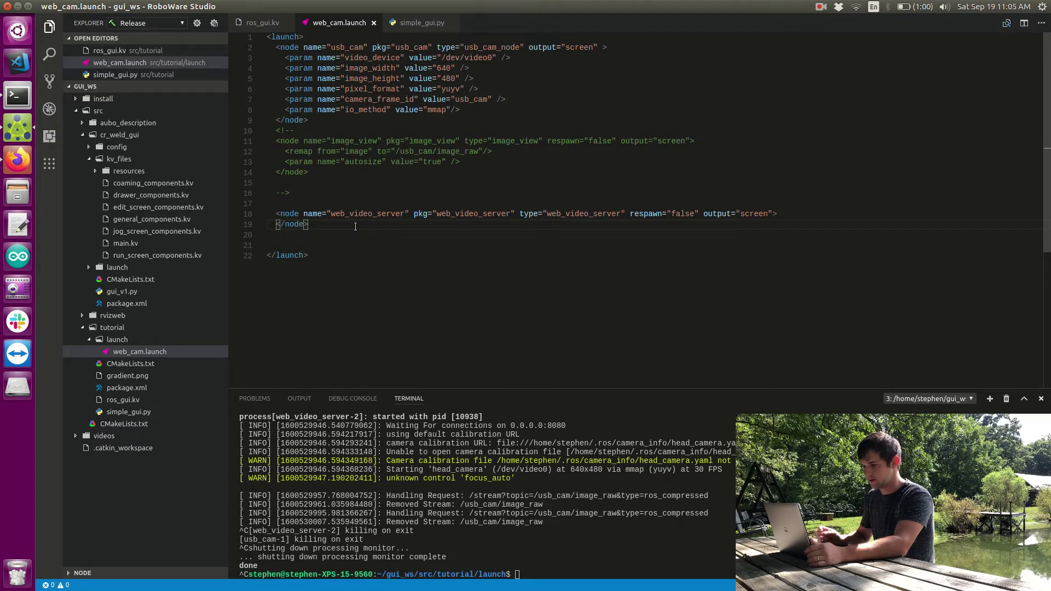
right_click(173, 351)
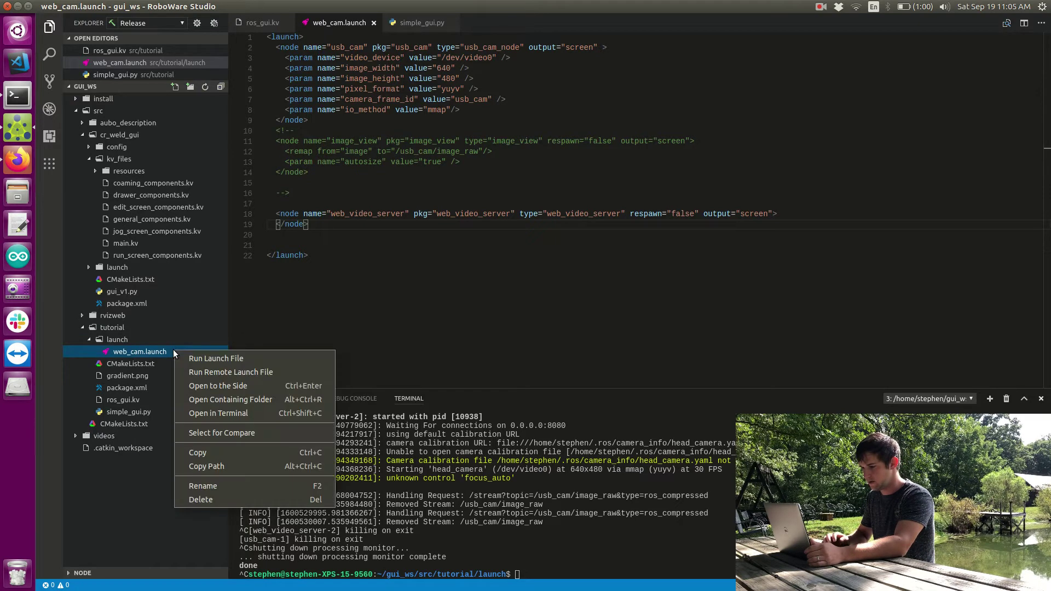
click(191, 359)
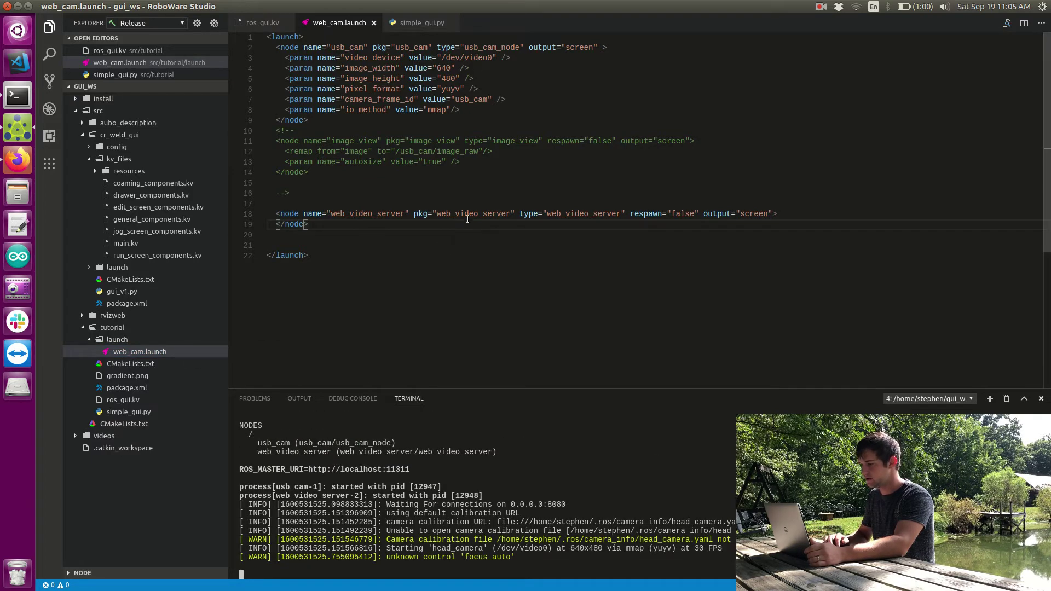
- Copy the localhost compressed stream URL from section 2.6 and load it in a new tab
click(15, 164)
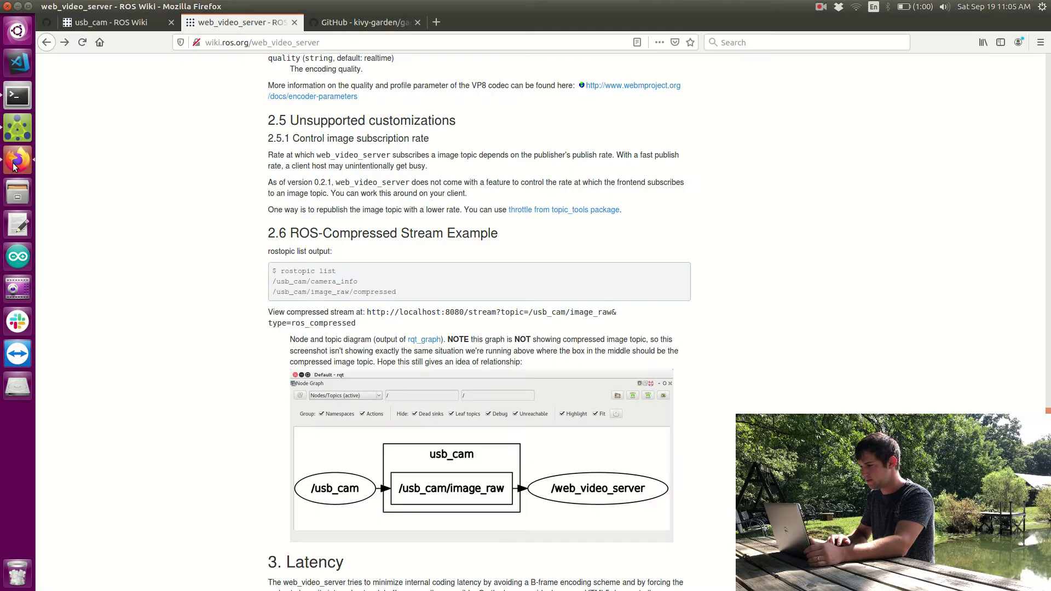
scroll(271, 263, down, 2)
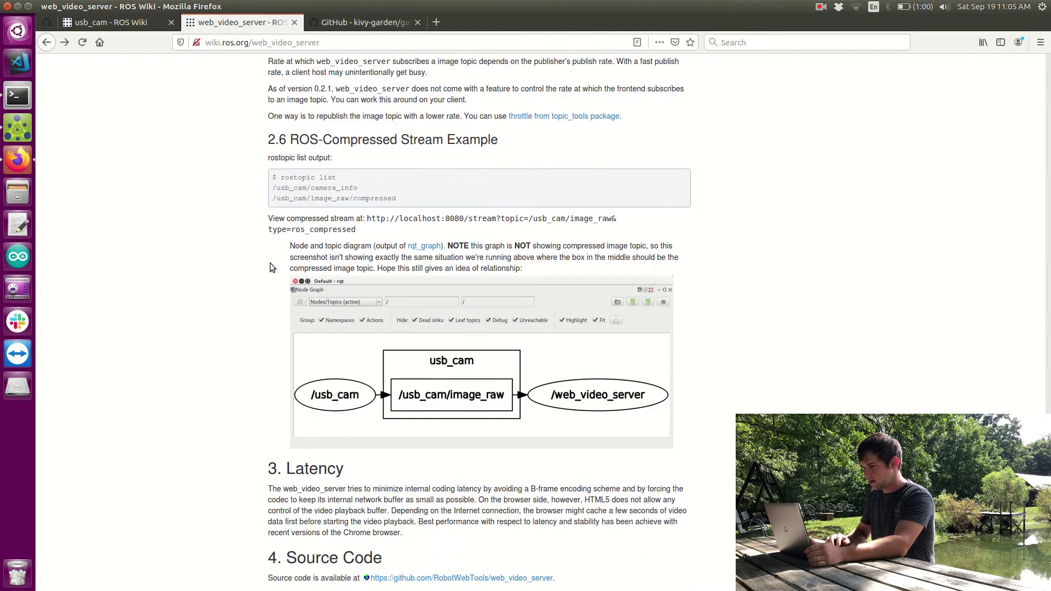
drag(356, 230, 368, 220)
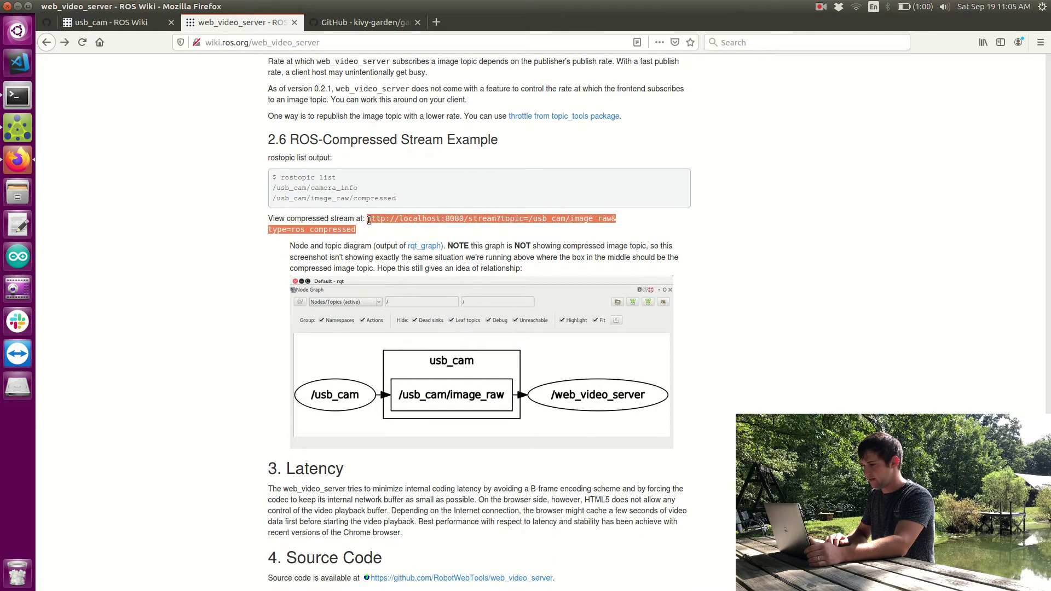
click(384, 234)
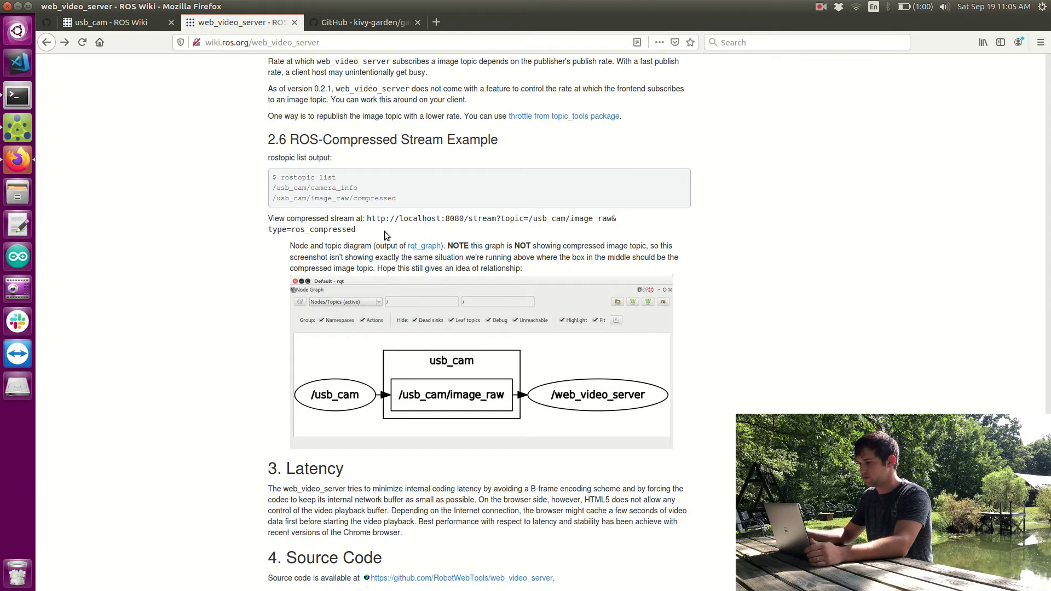
drag(362, 231, 368, 218)
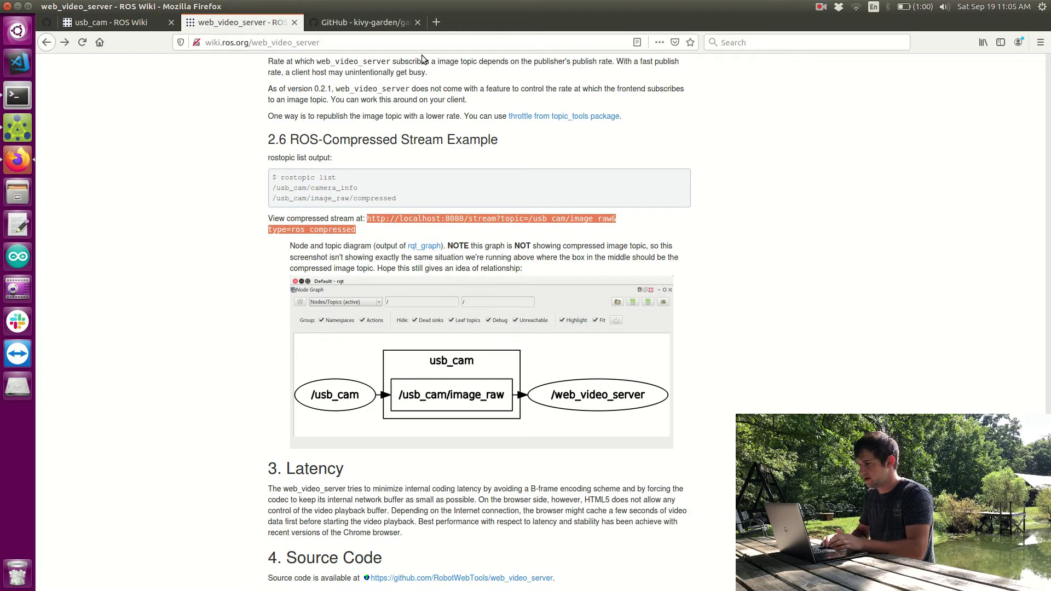
click(434, 27)
key(ctrl+v)
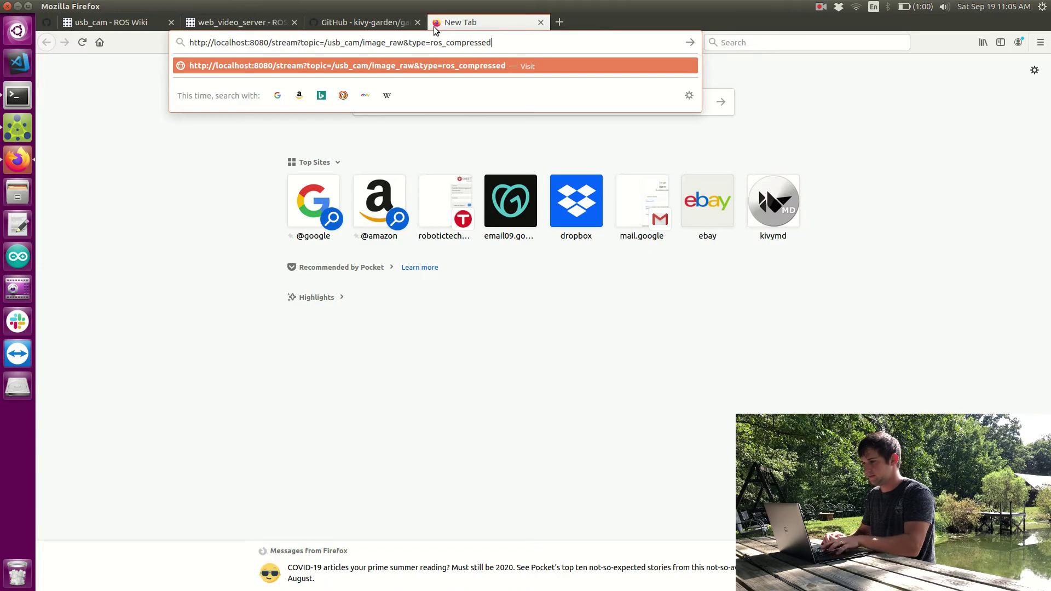
key(Return)
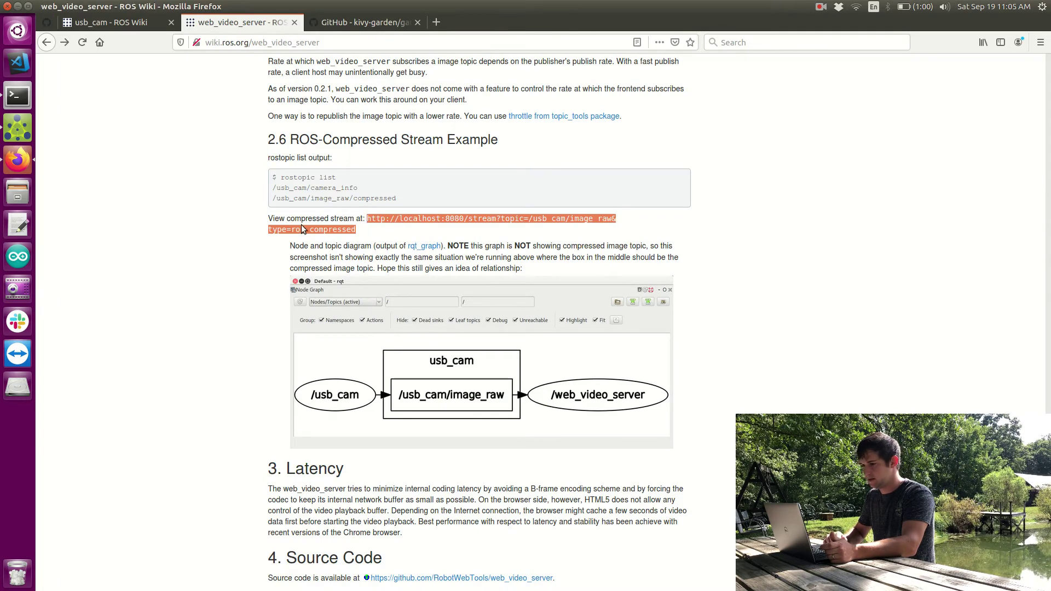
click(18, 7)
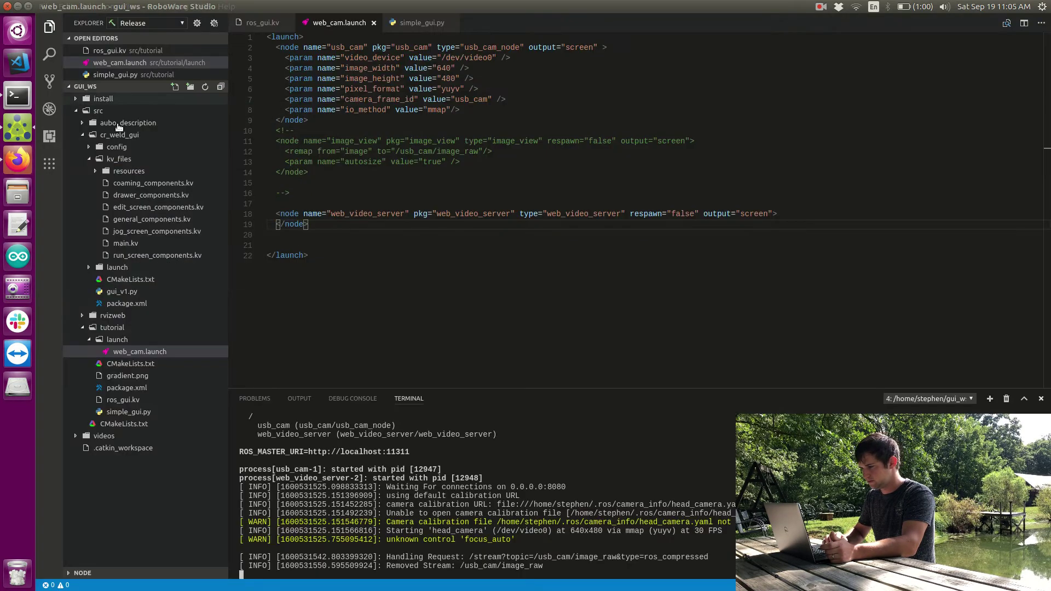
click(263, 25)
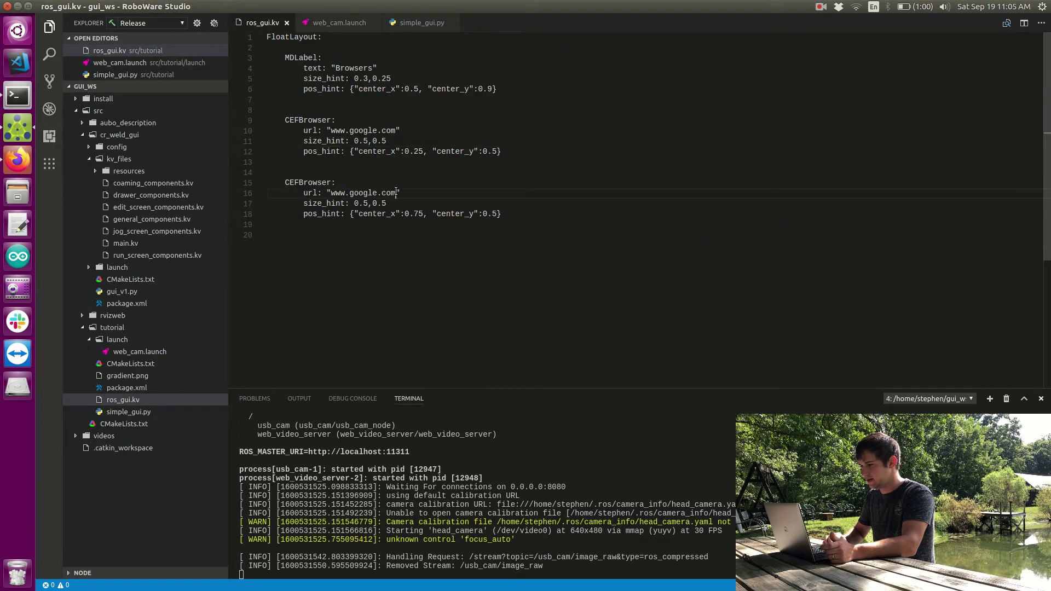
drag(397, 193, 344, 192)
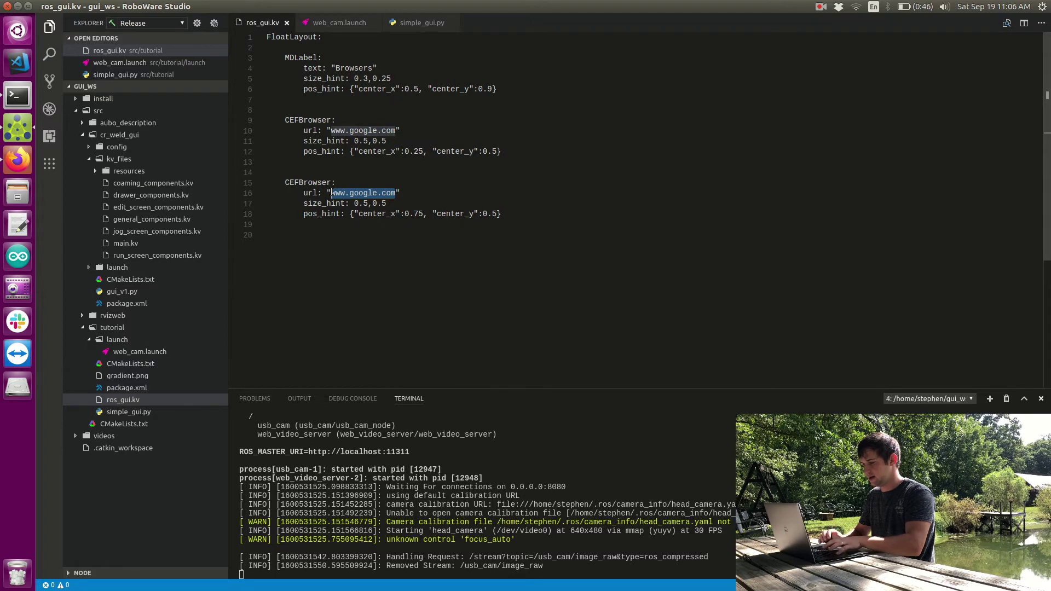
key(ctrl+v)
key(ctrl+s)
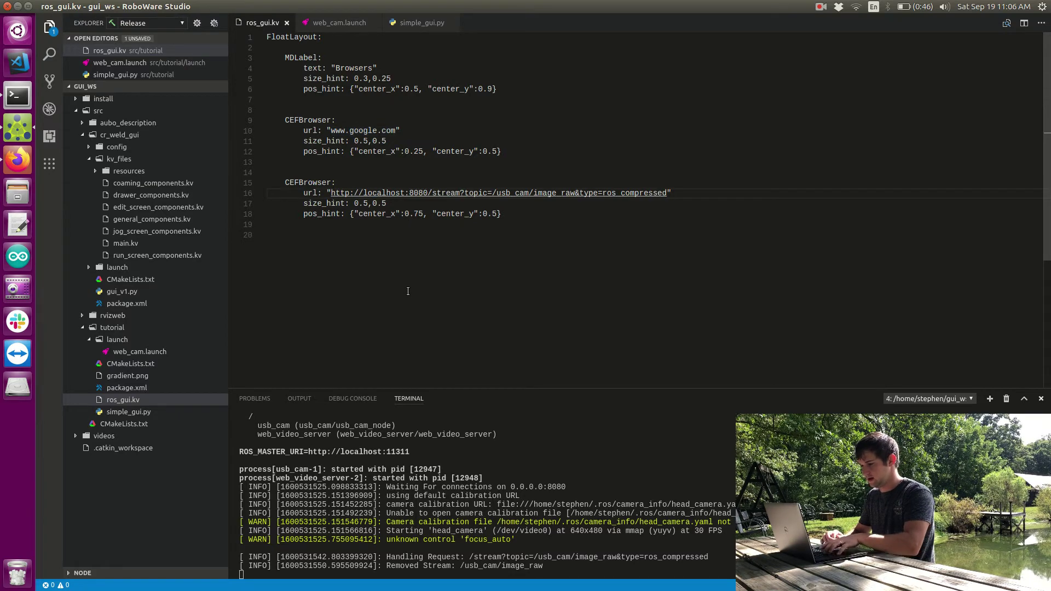
- Rerun rosrun tutorial simple_gui.py in the terminal and enlarge the Tutorial window
click(16, 96)
text(rosrun tutorial simple_gui.py)
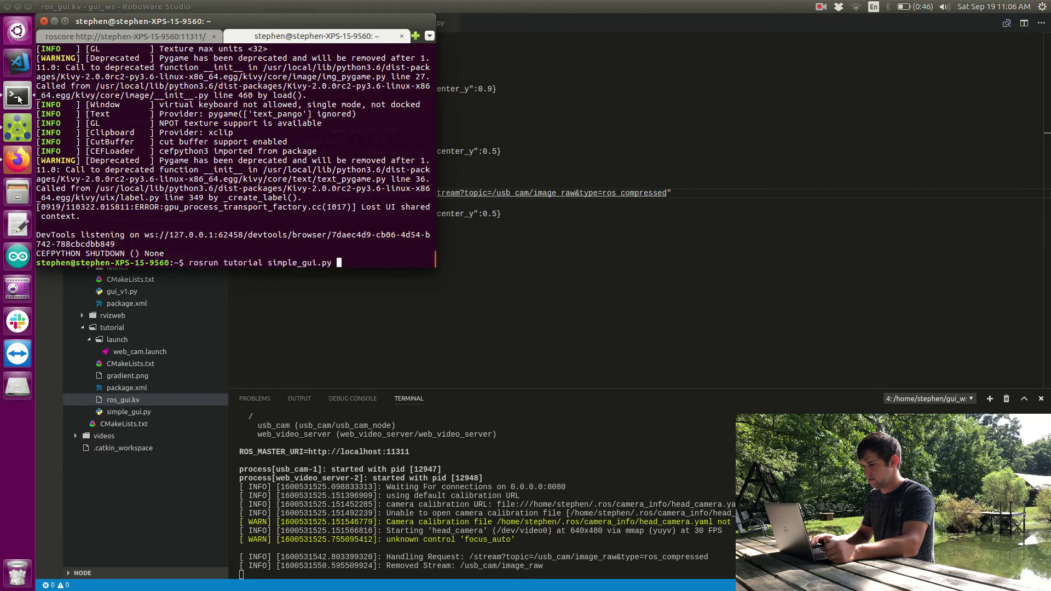
key(Return)
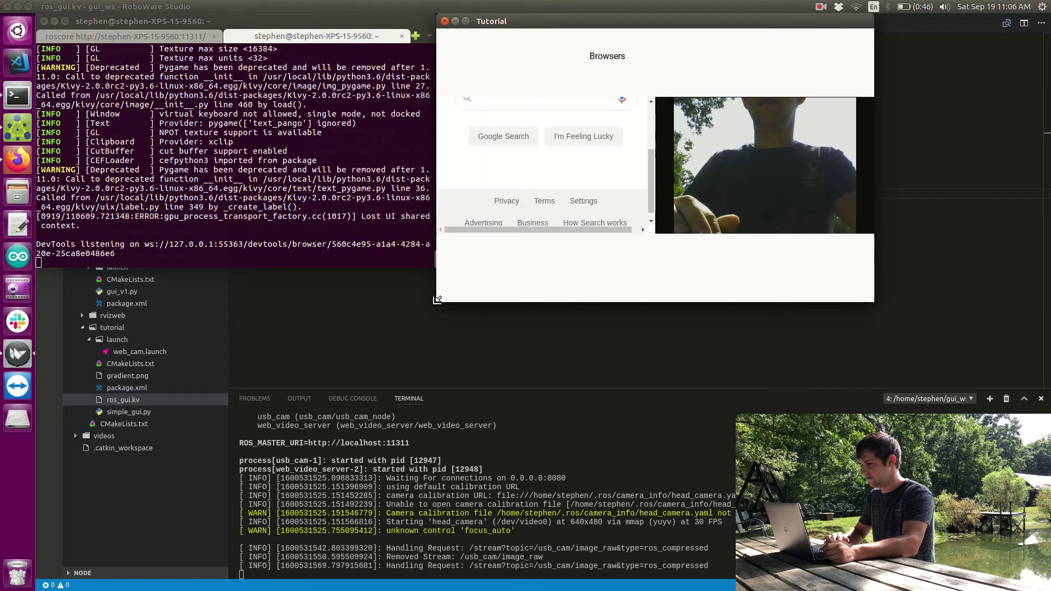
mouse_move(437, 300)
mouse_down()
mouse_move(188, 367)
mouse_move(41, 504)
mouse_up()
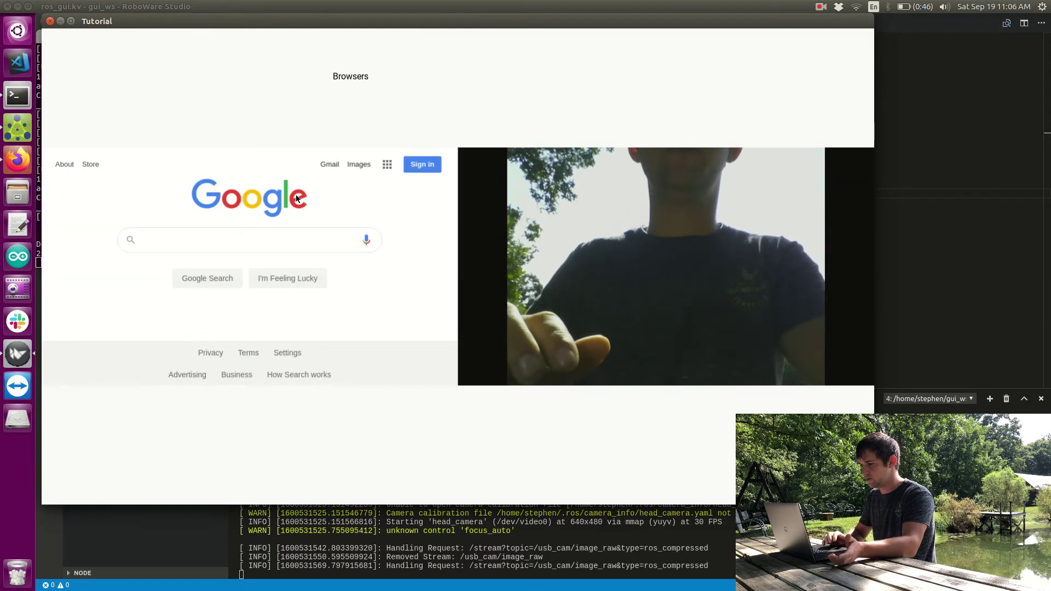